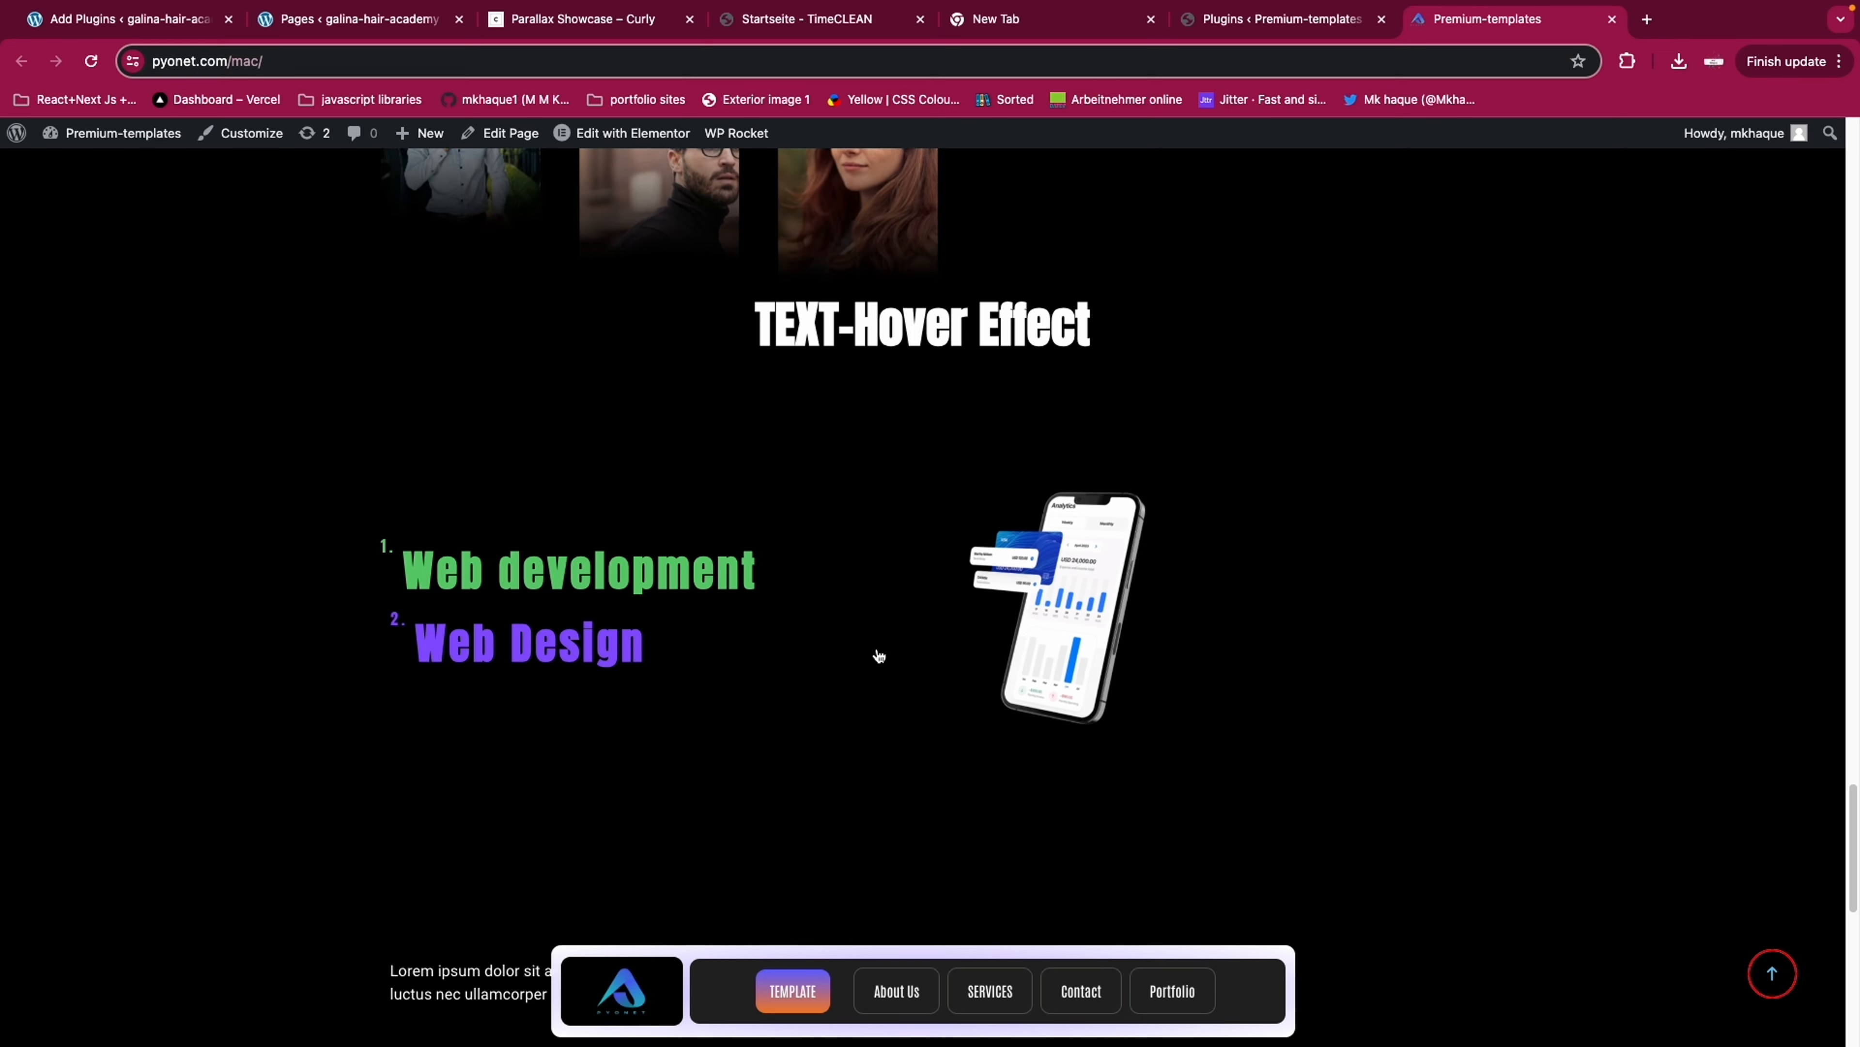
Examine the looping logo and image carousels on the Premium-templates page at narrow, wide and full-screen window sizes
scroll(879, 652, "up", 10)
scroll(868, 645, "down", 10)
scroll(867, 644, "up", 5)
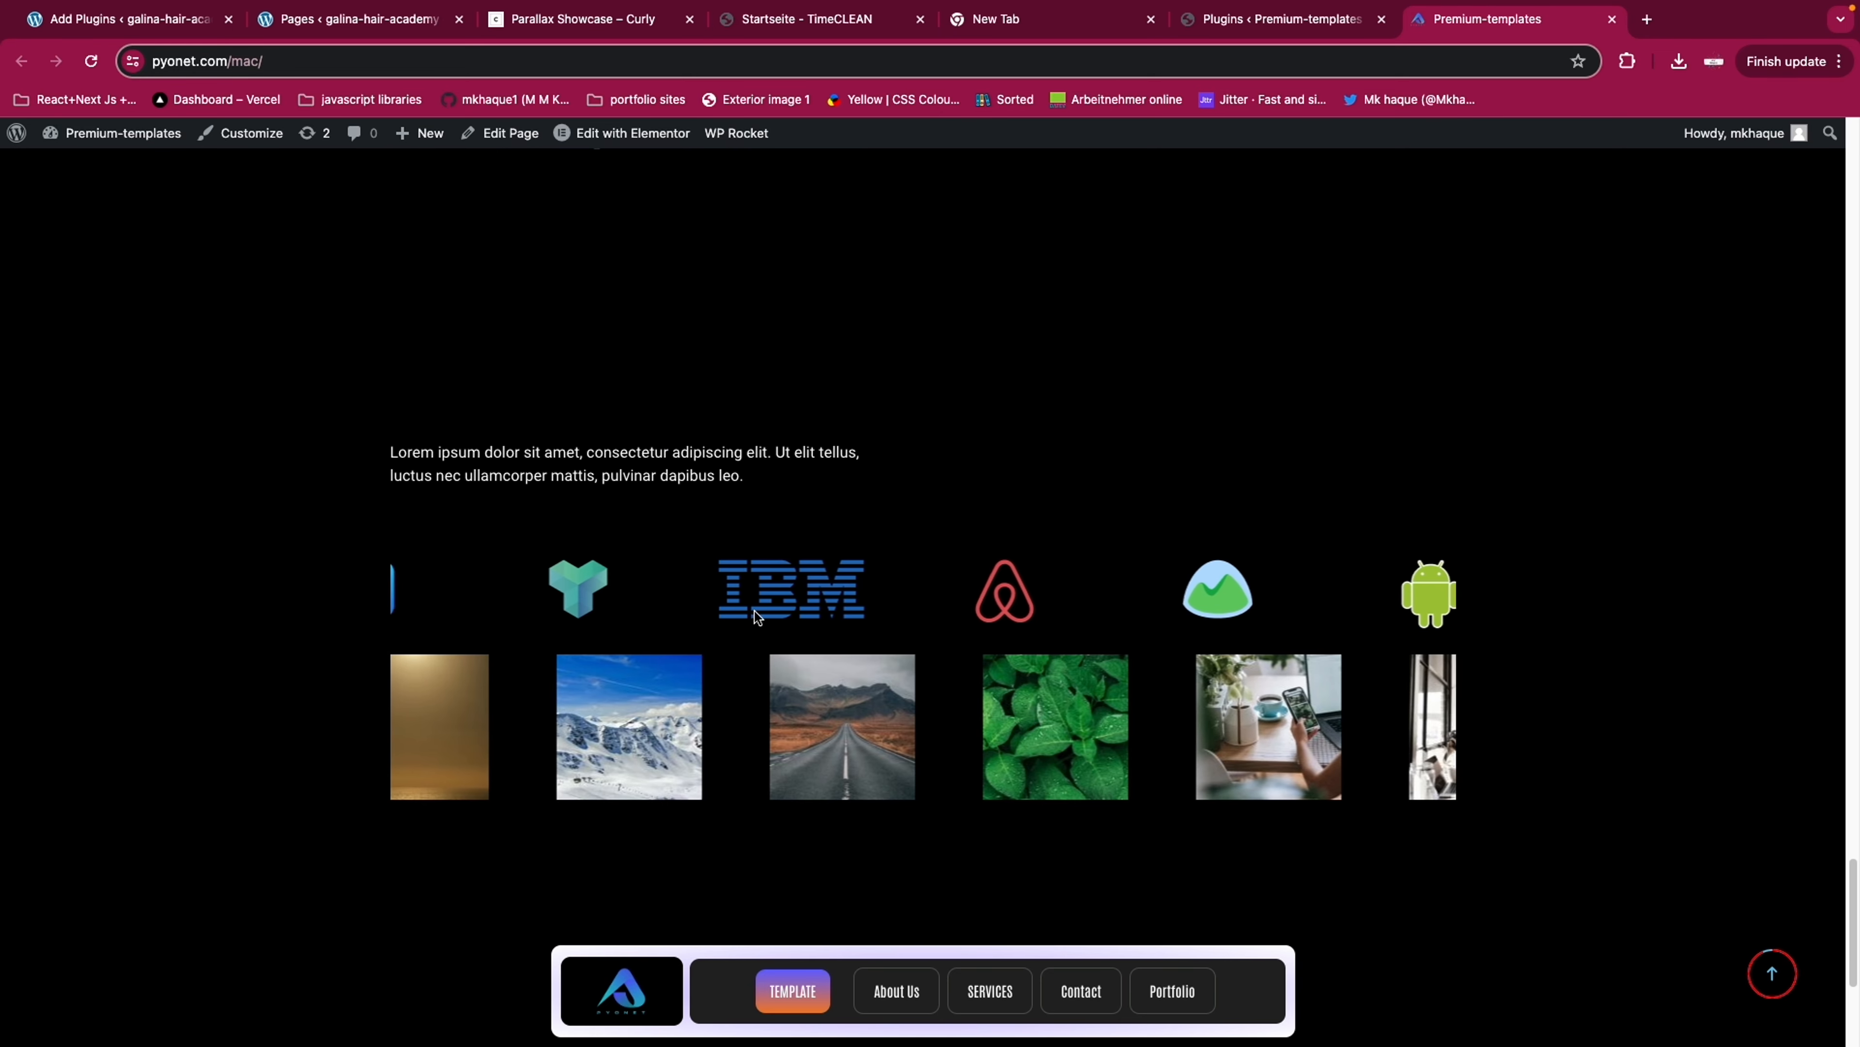
mouse_move(66, 3)
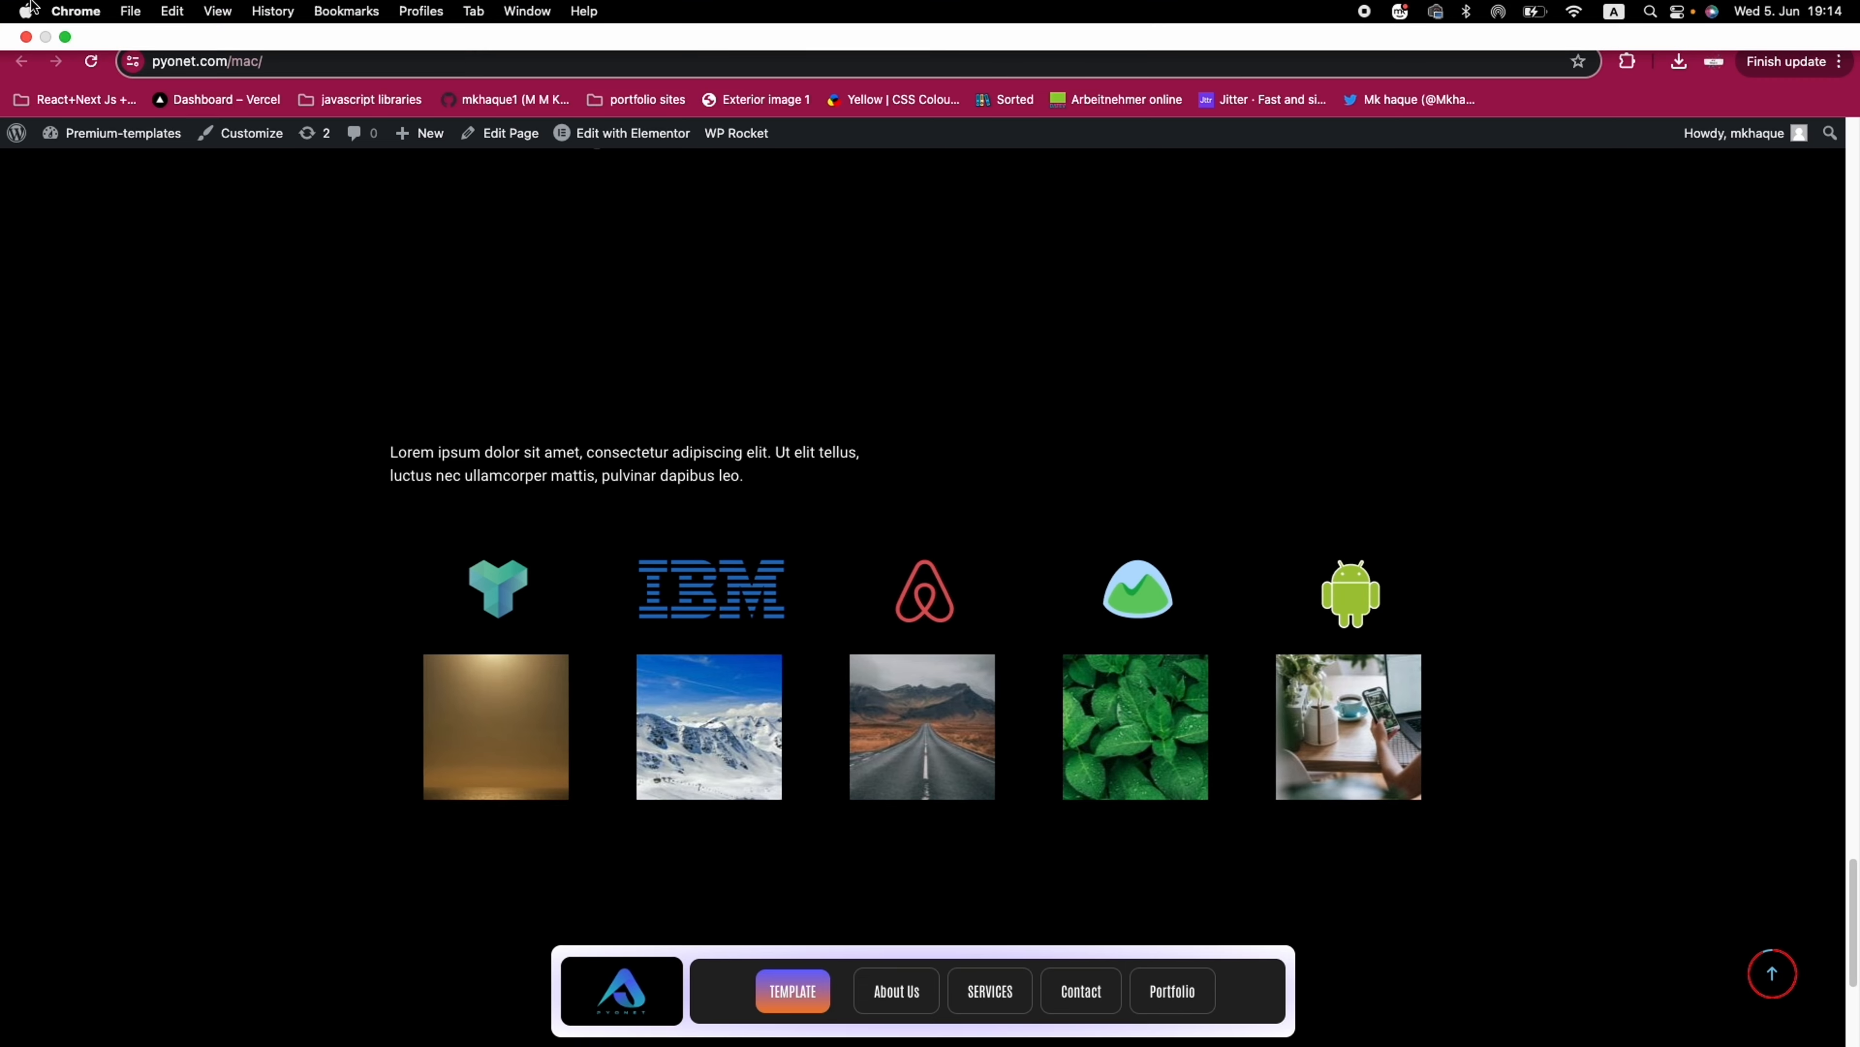
left_click(67, 39)
scroll(859, 427, "up", 4)
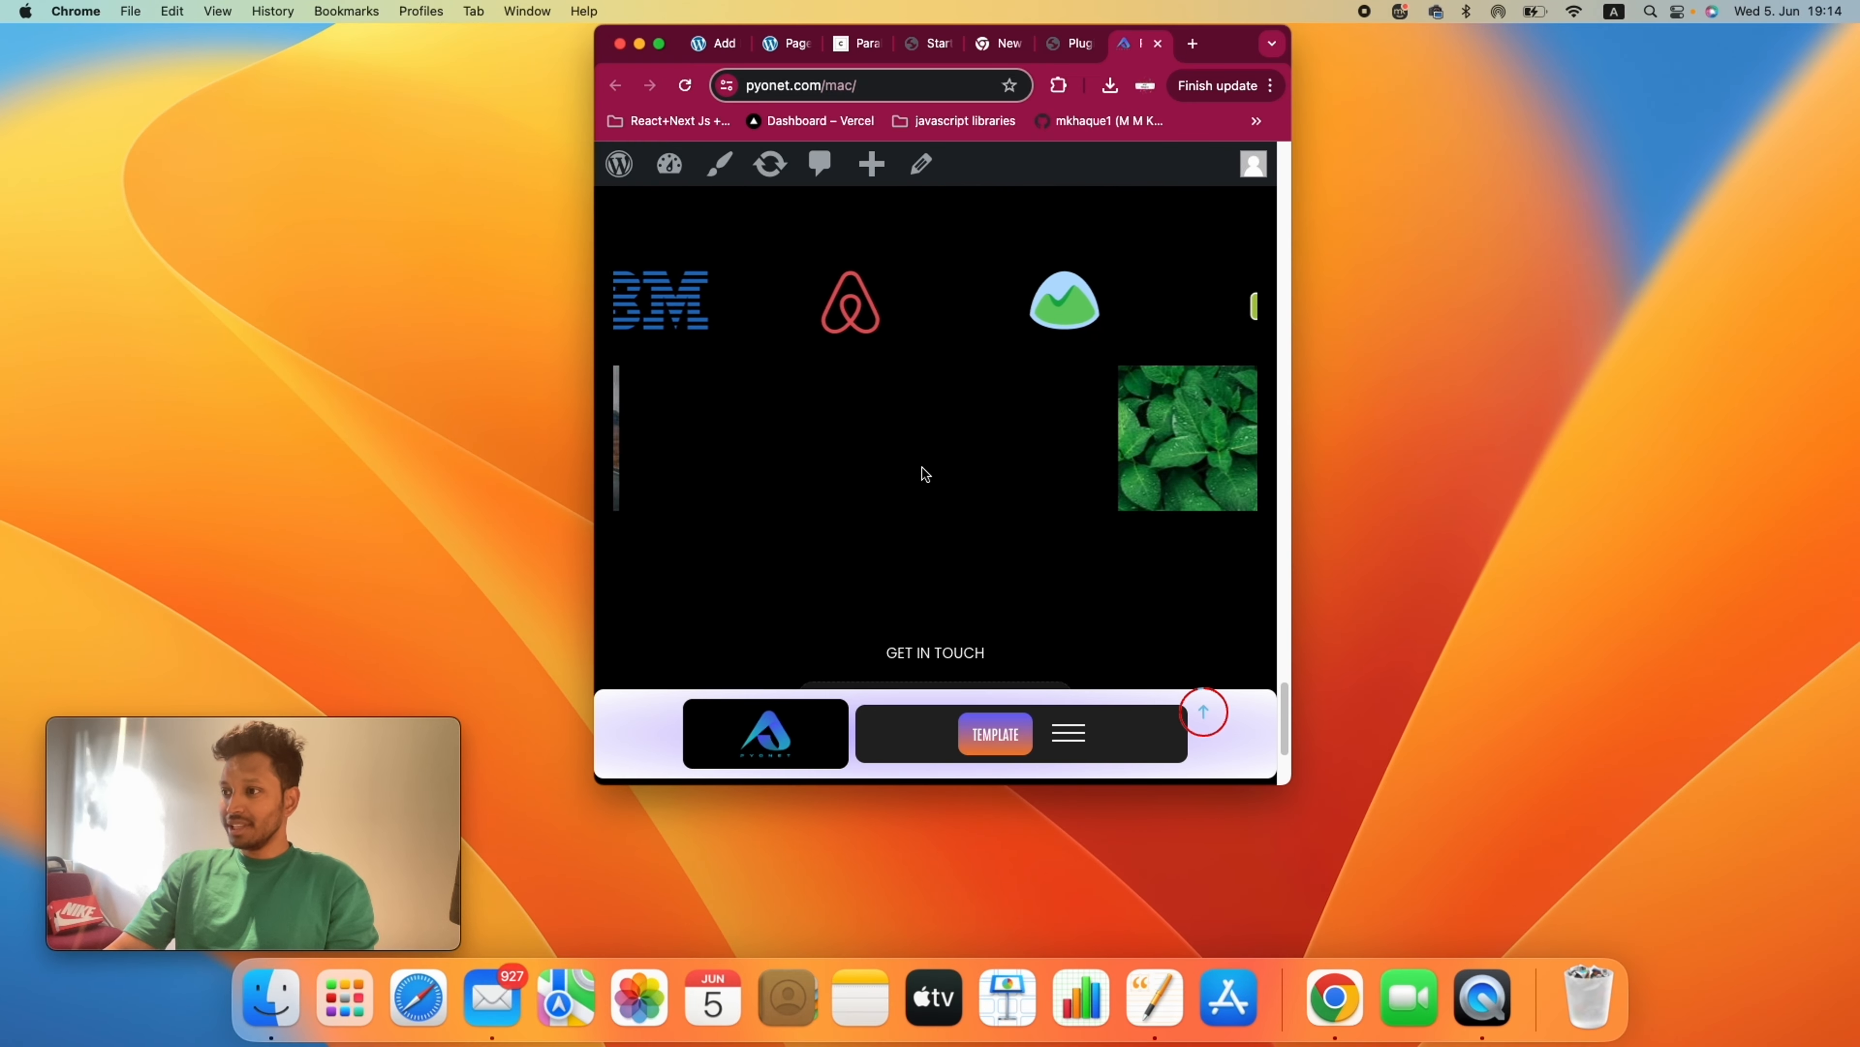
scroll(893, 447, "up", 3)
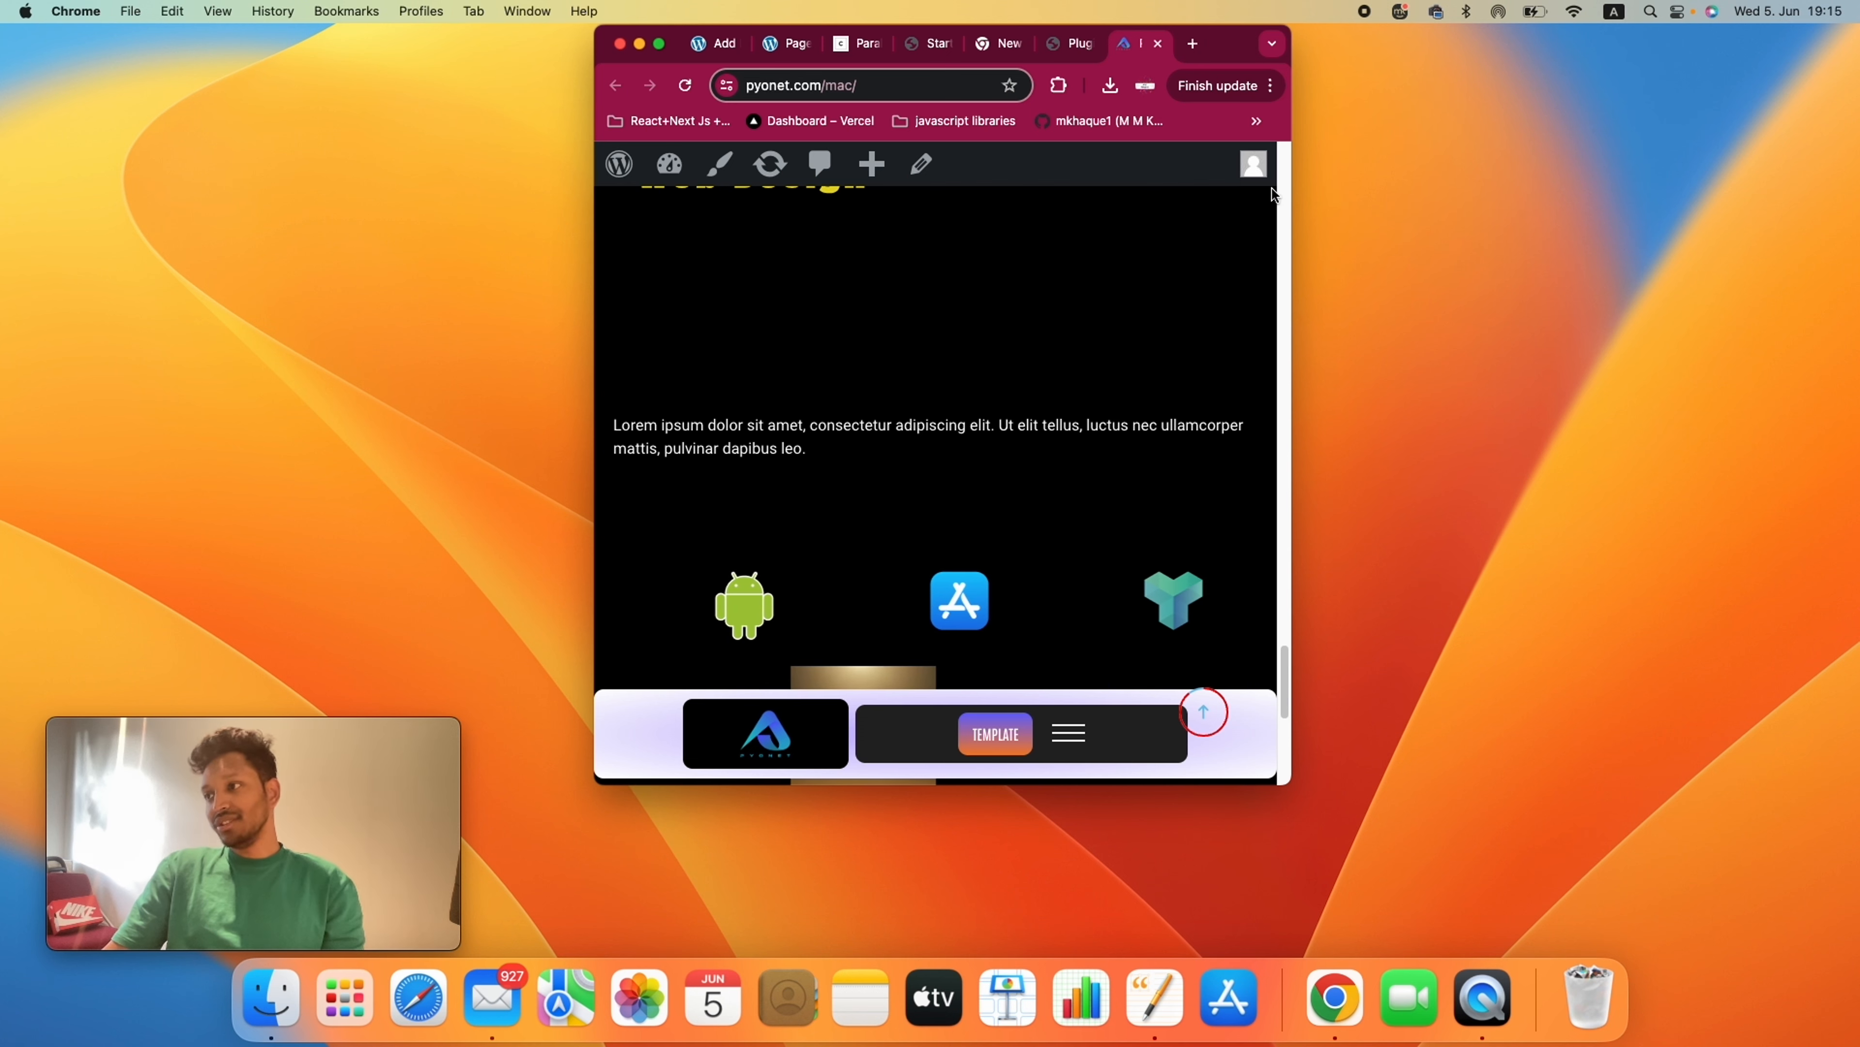
left_click_drag(1291, 195, 1858, 194)
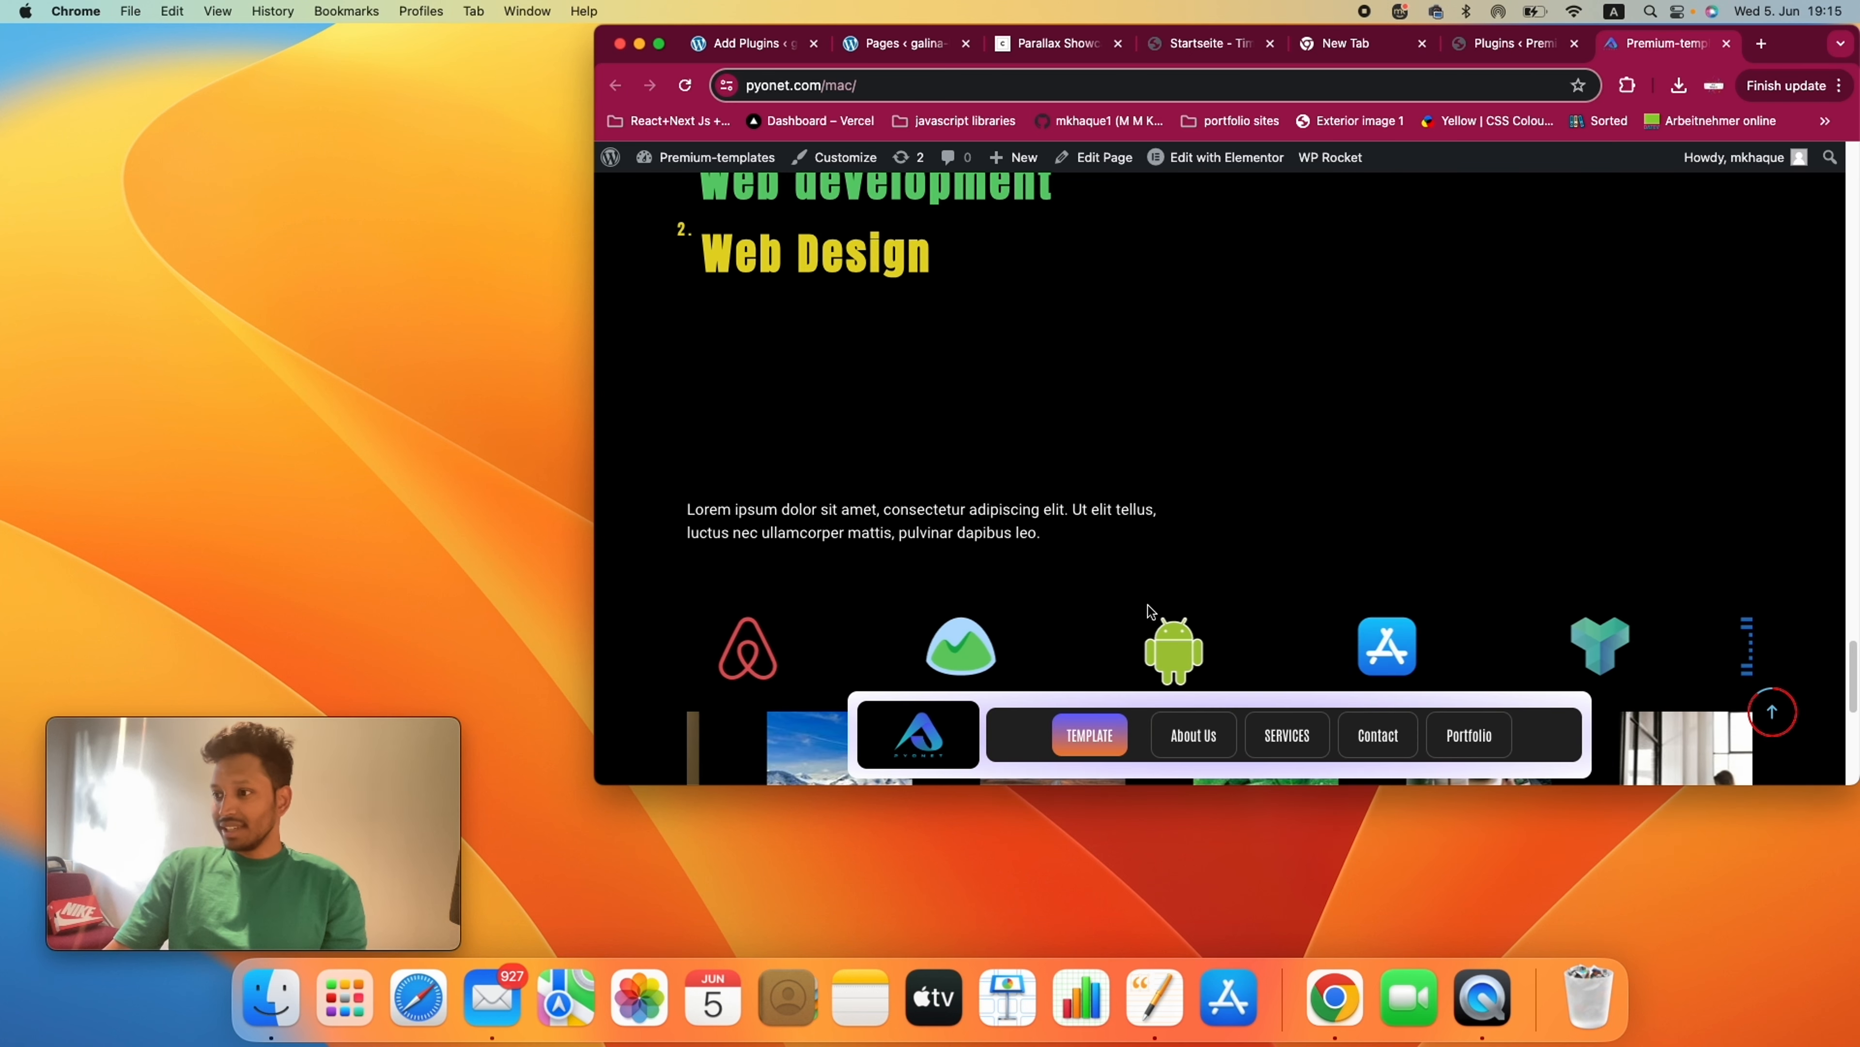
scroll(1212, 605, "down", 3)
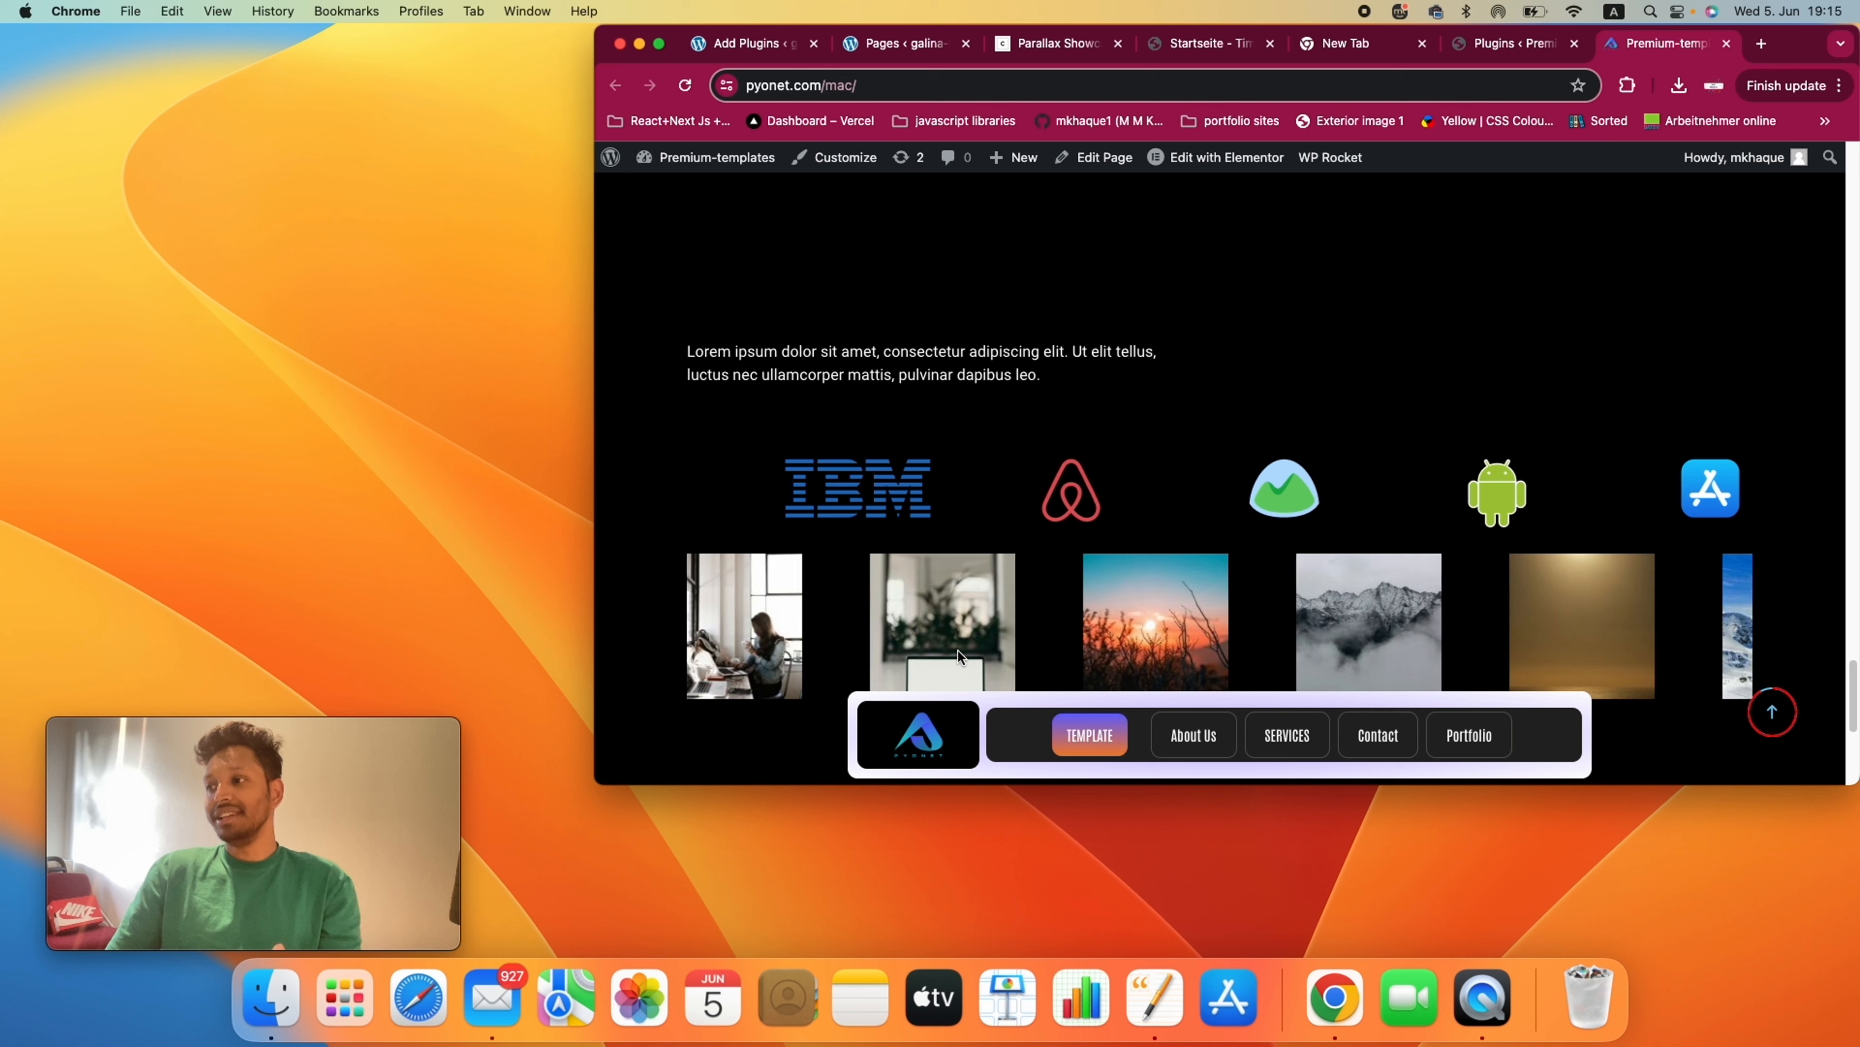
scroll(1245, 506, "down", 3)
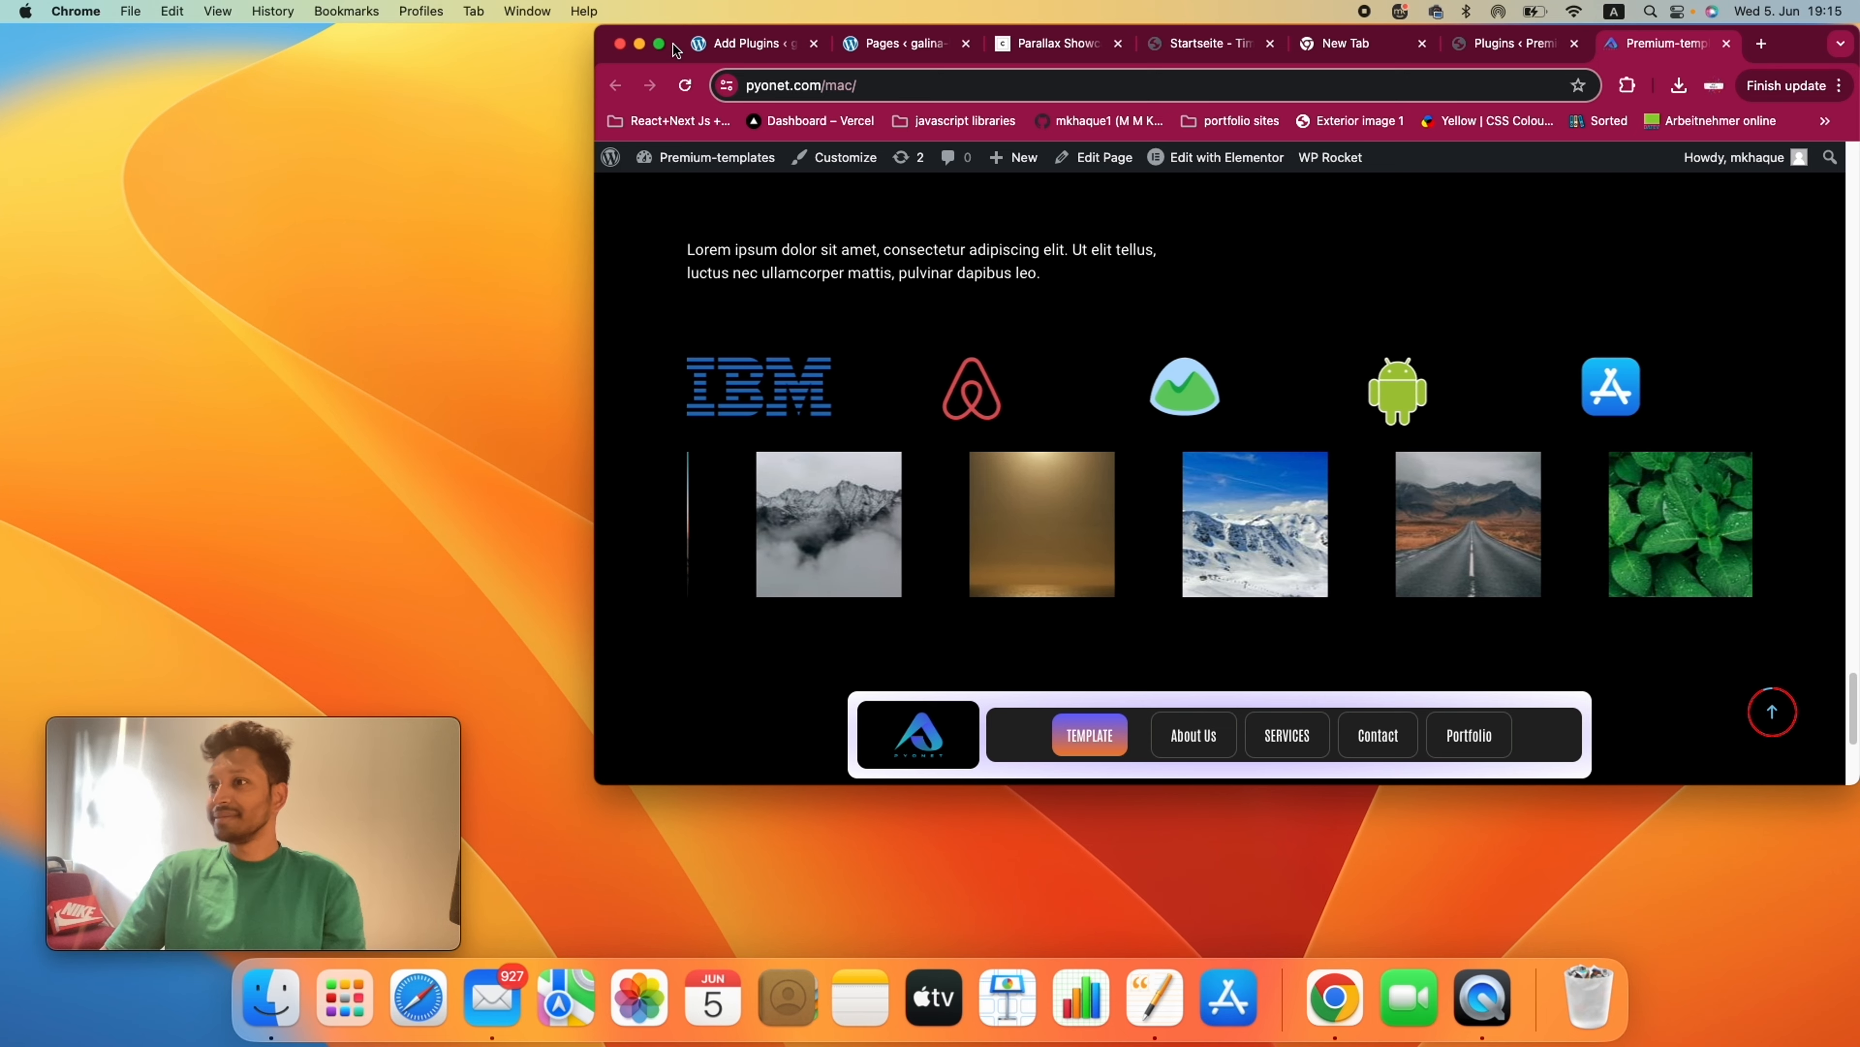
left_click(658, 44)
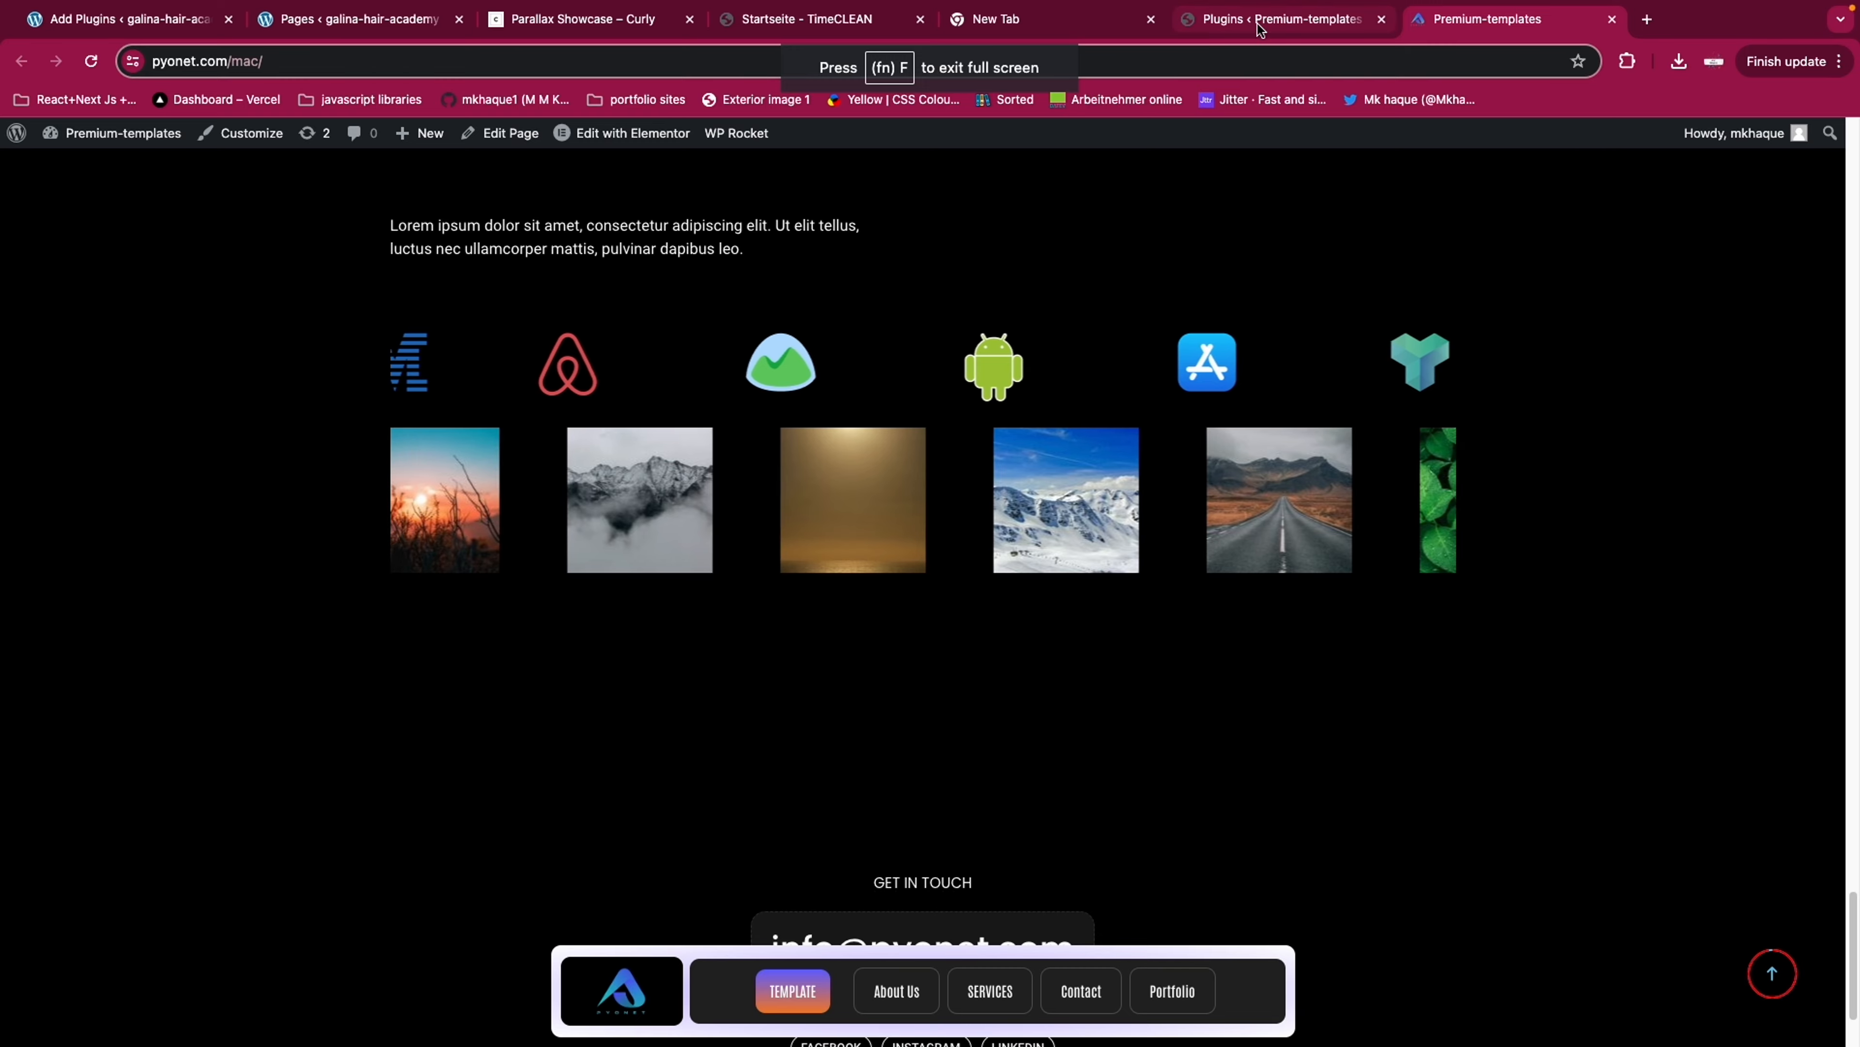
Switch to the site's WordPress admin and open the Elementor Saved Templates list
key("ctrl+shift+Tab")
scroll(530, 363, "up", 5)
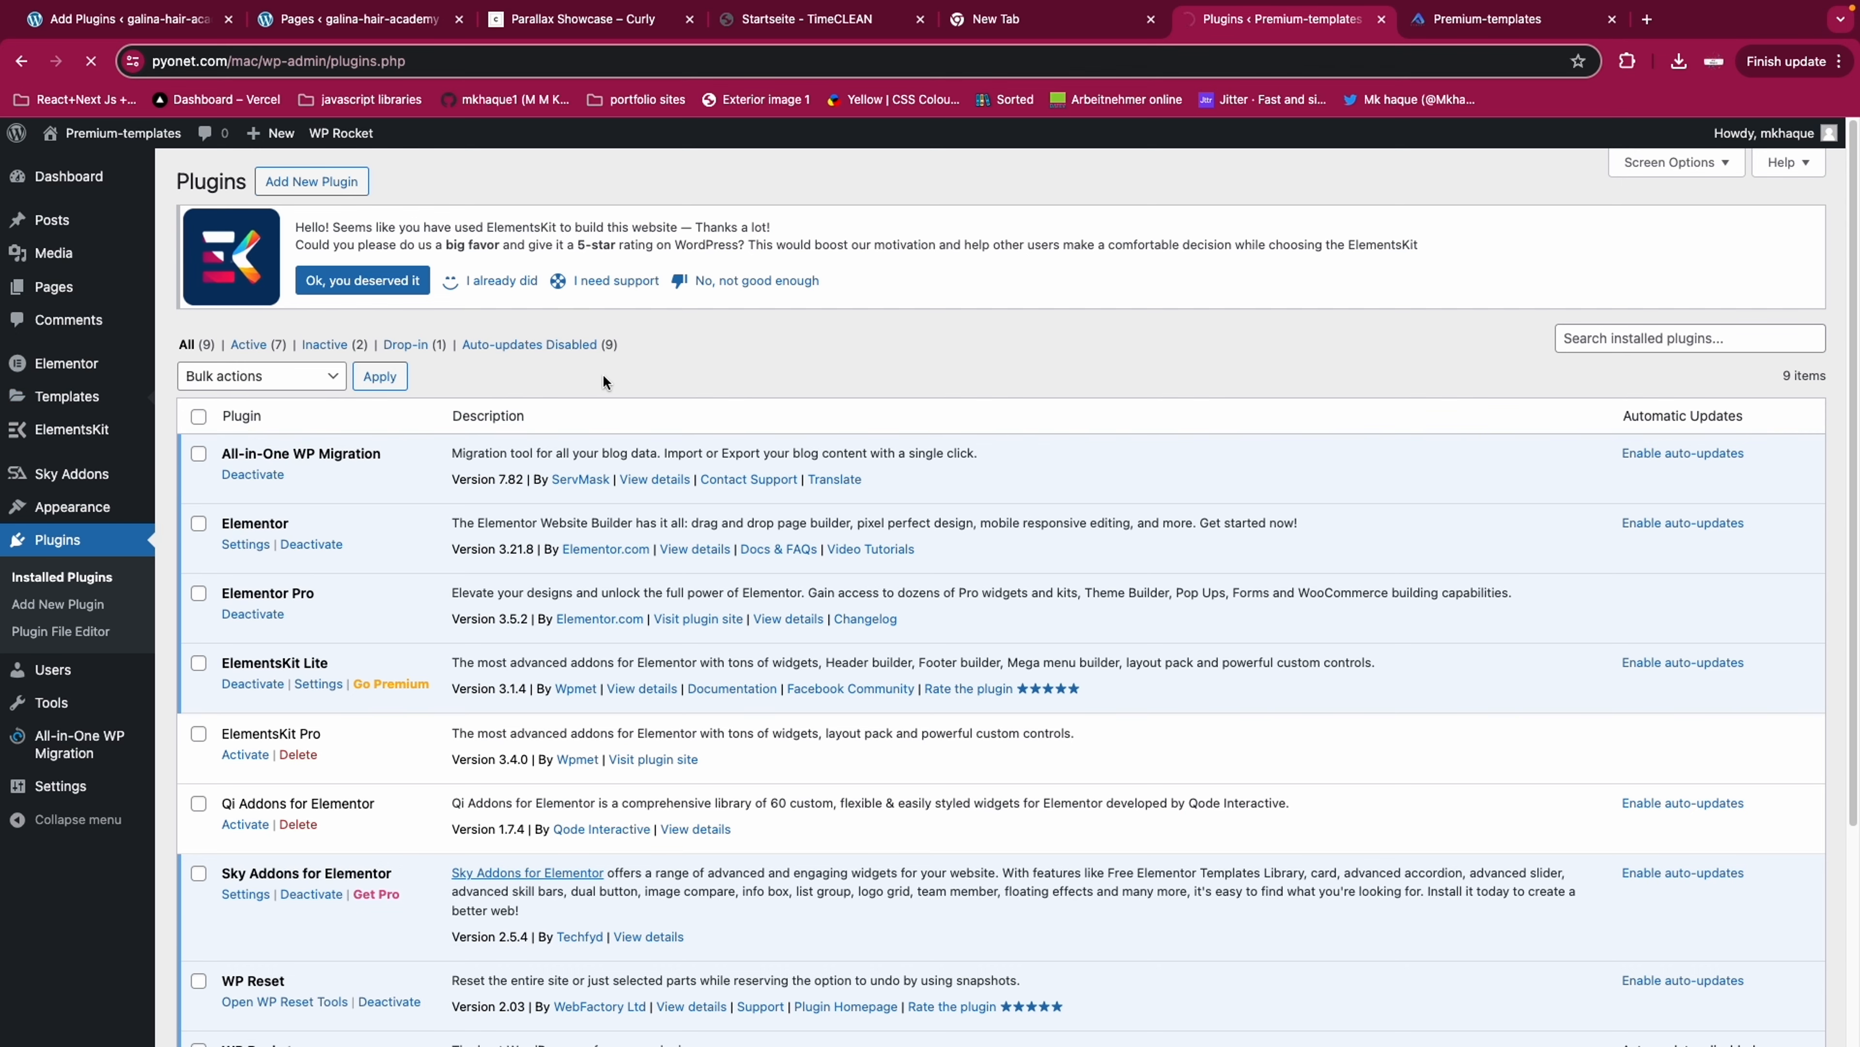
scroll(403, 301, "down", 8)
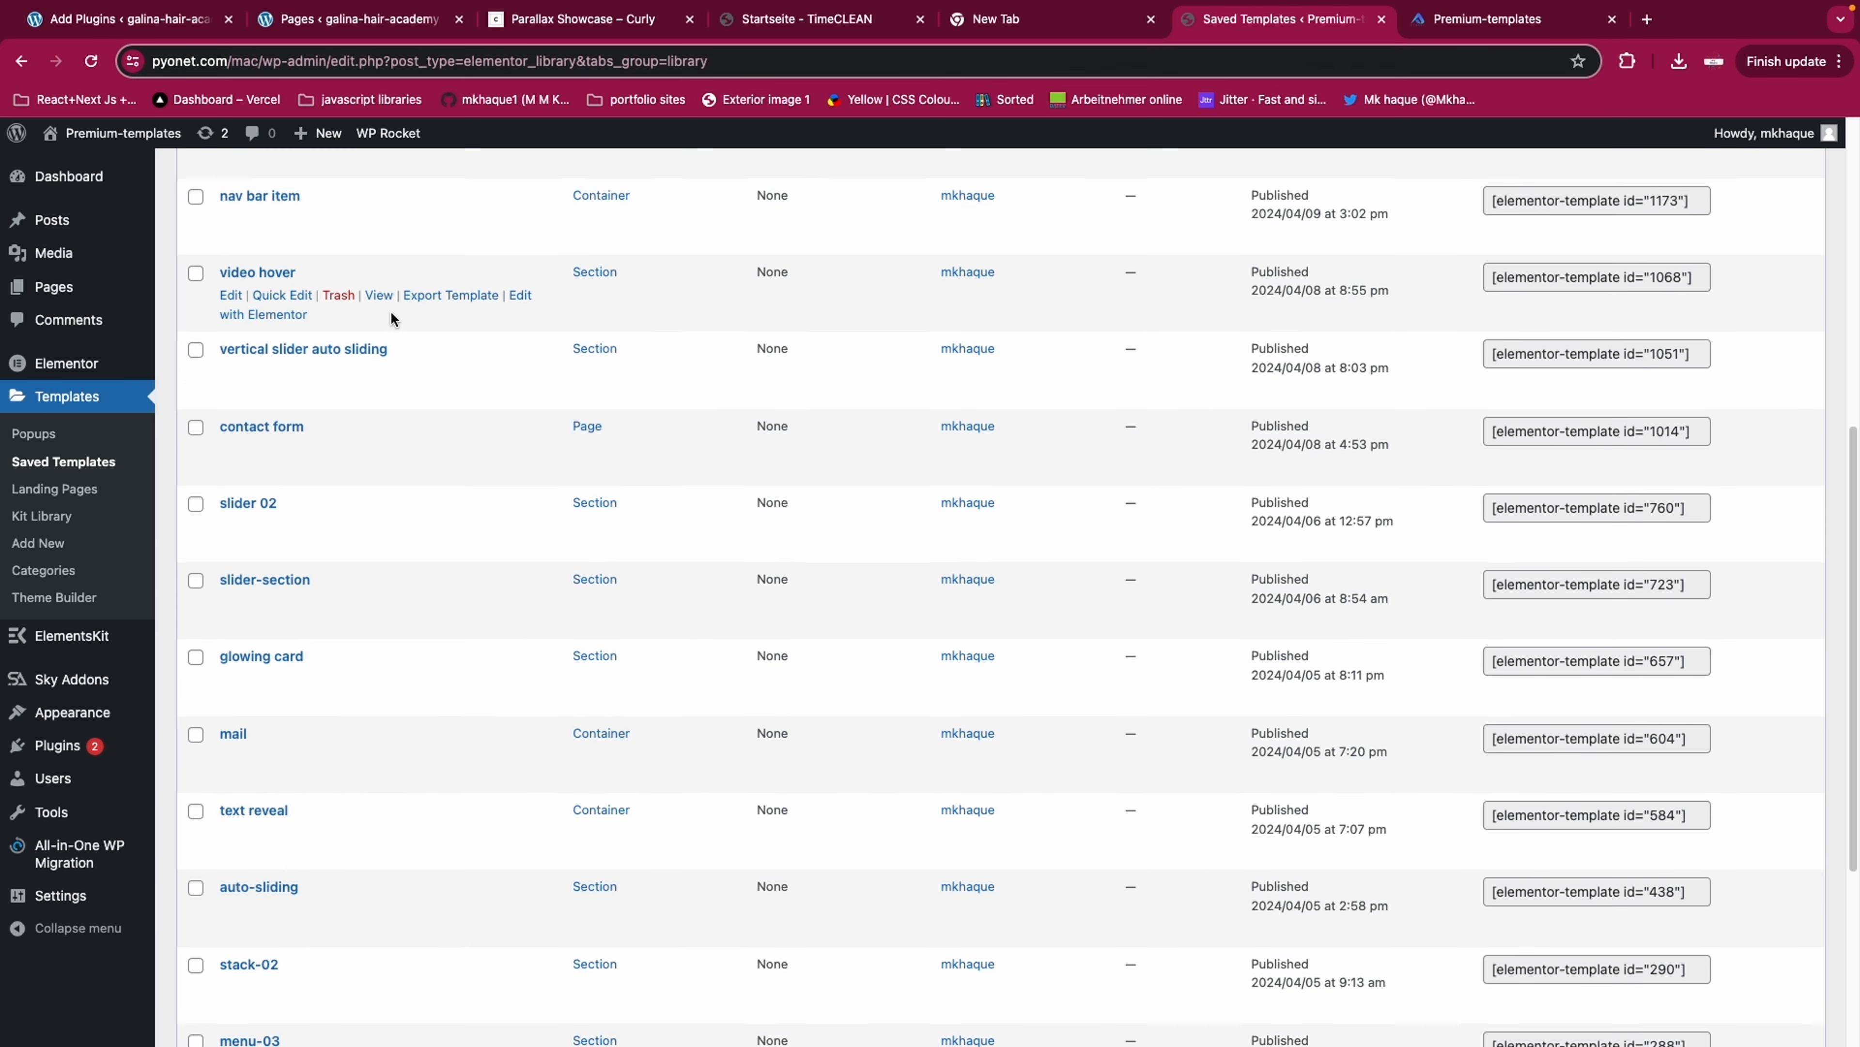
Create a new Elementor template of type Section named logo-loop
scroll(395, 304, "up", 8)
left_click(440, 172)
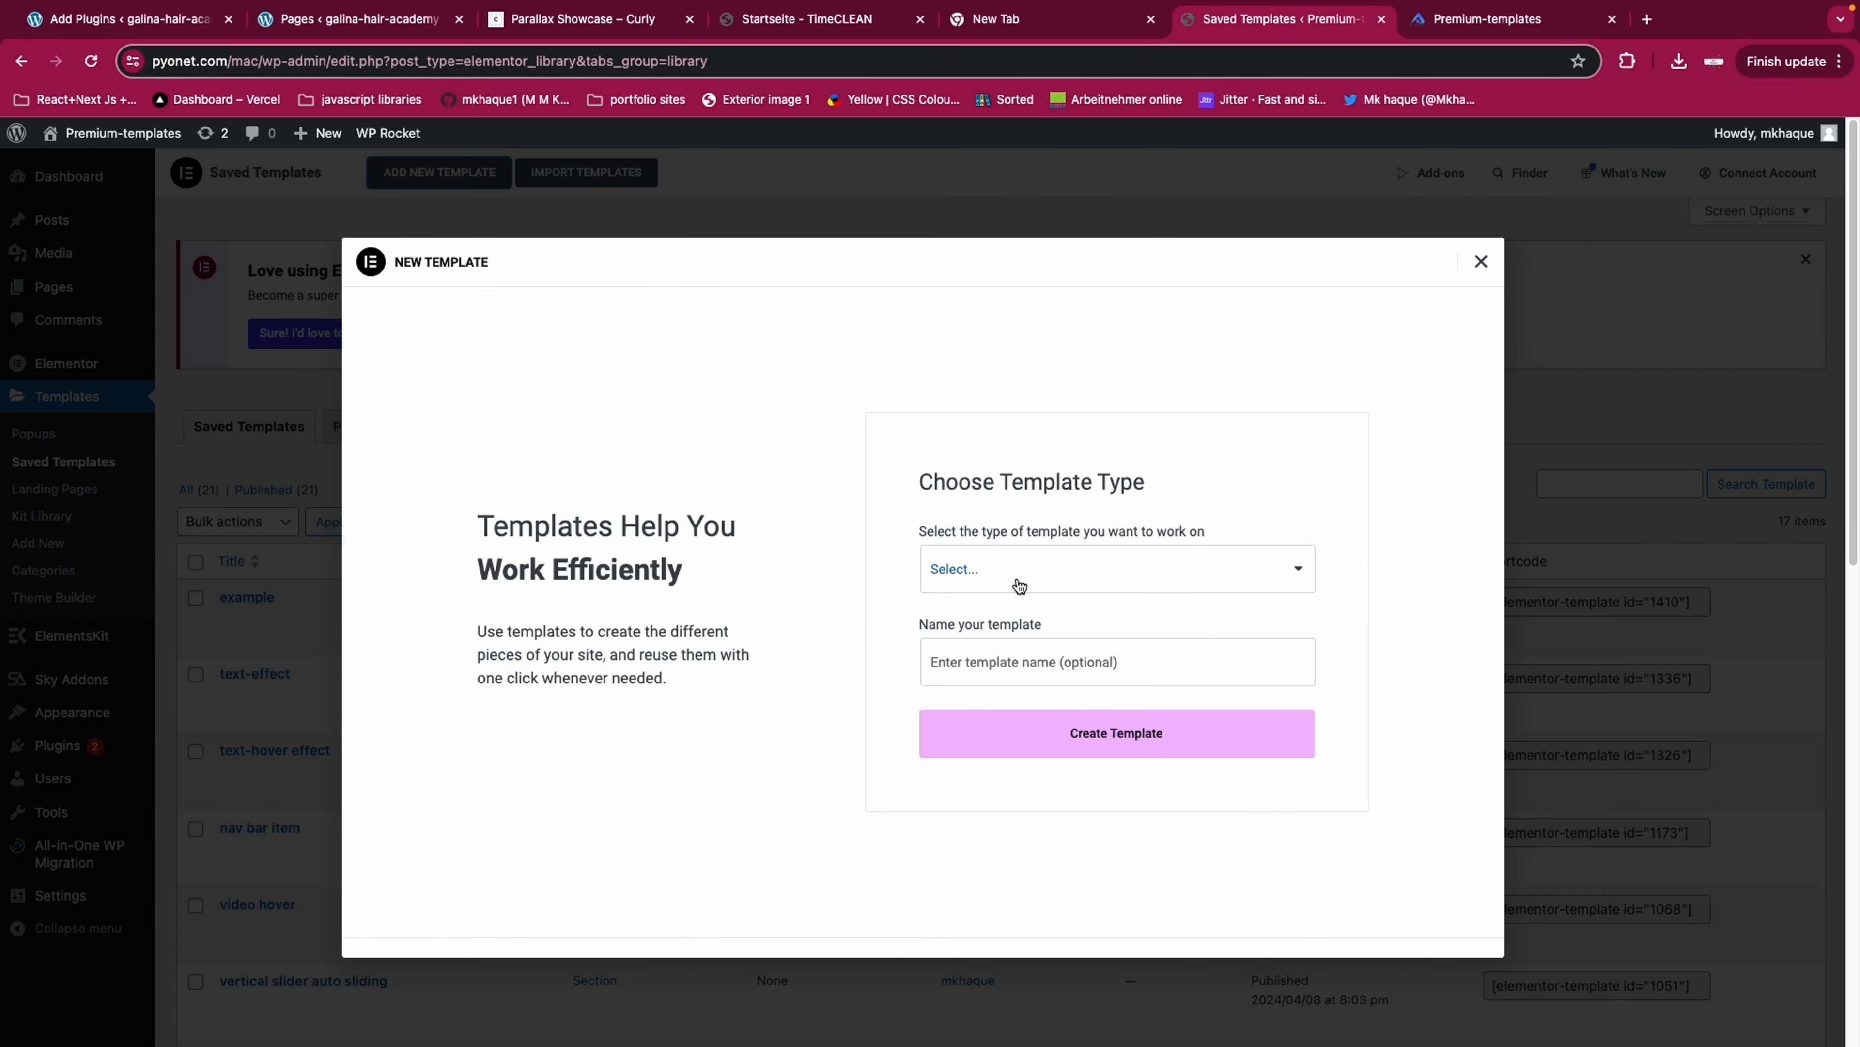
left_click(1019, 584)
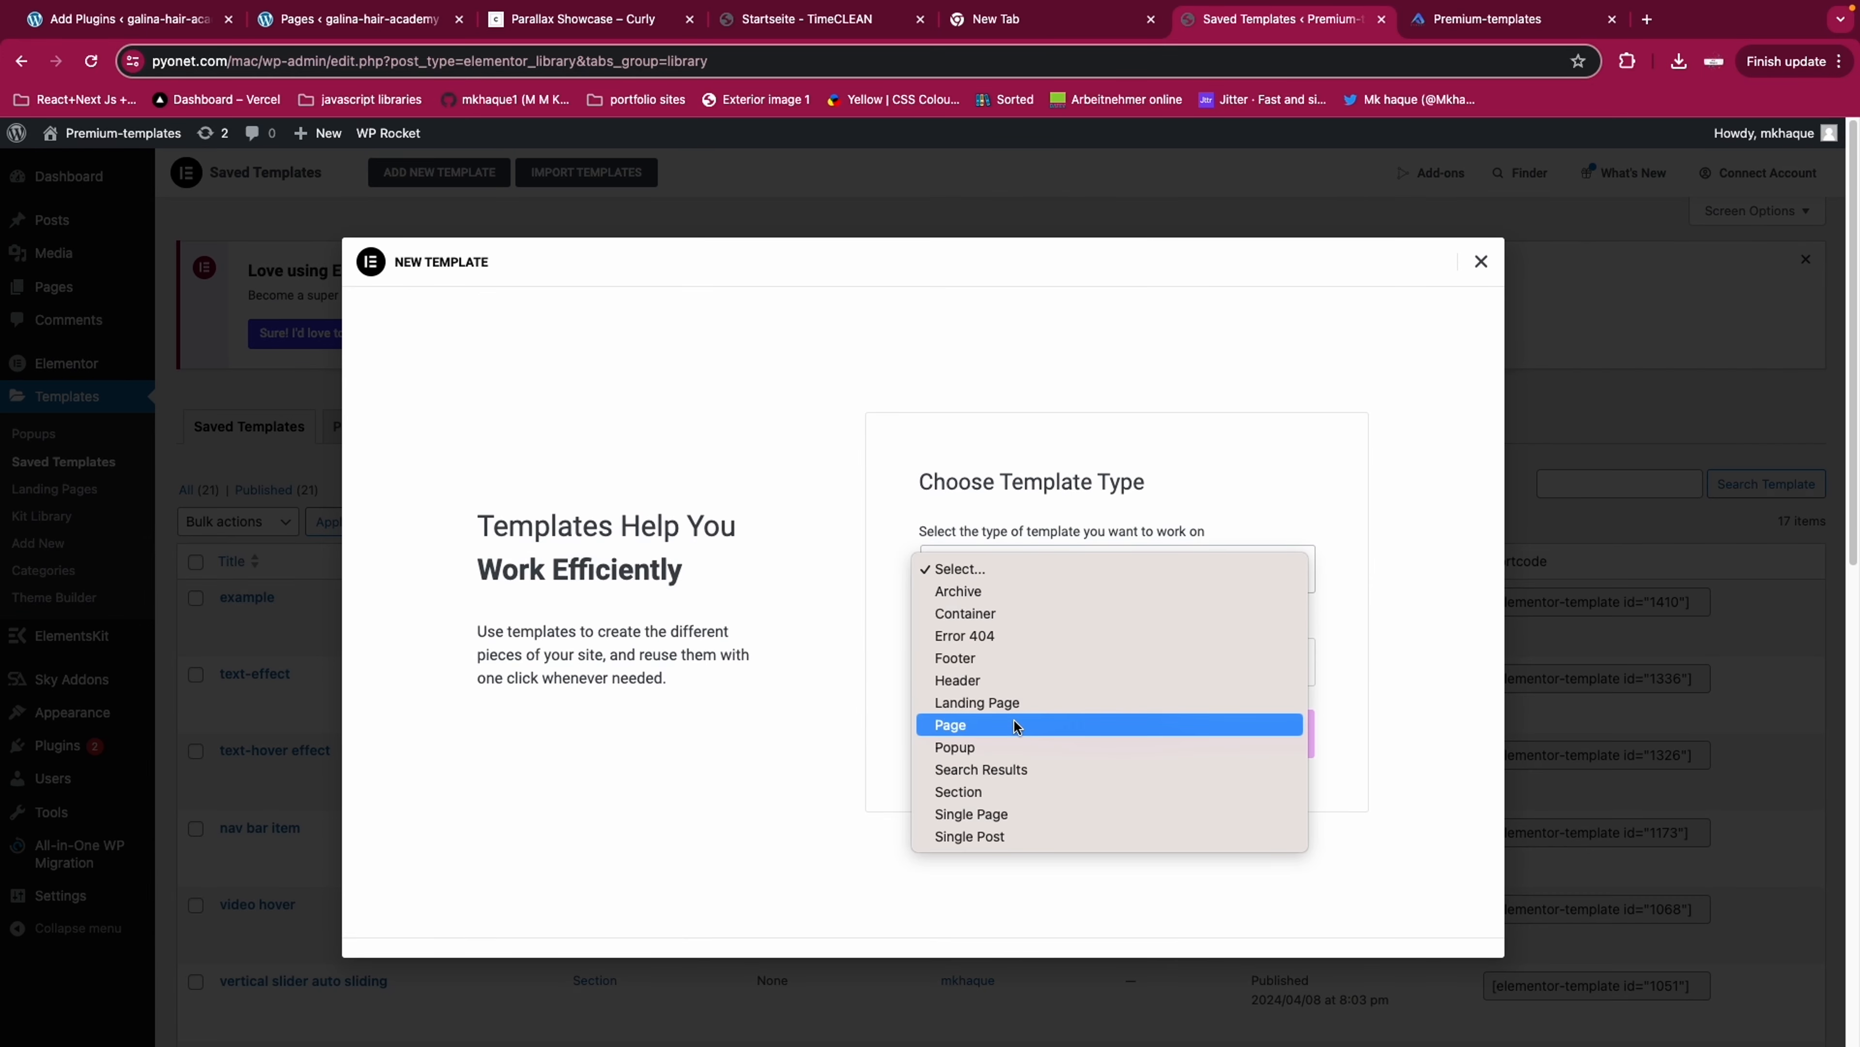
left_click(952, 791)
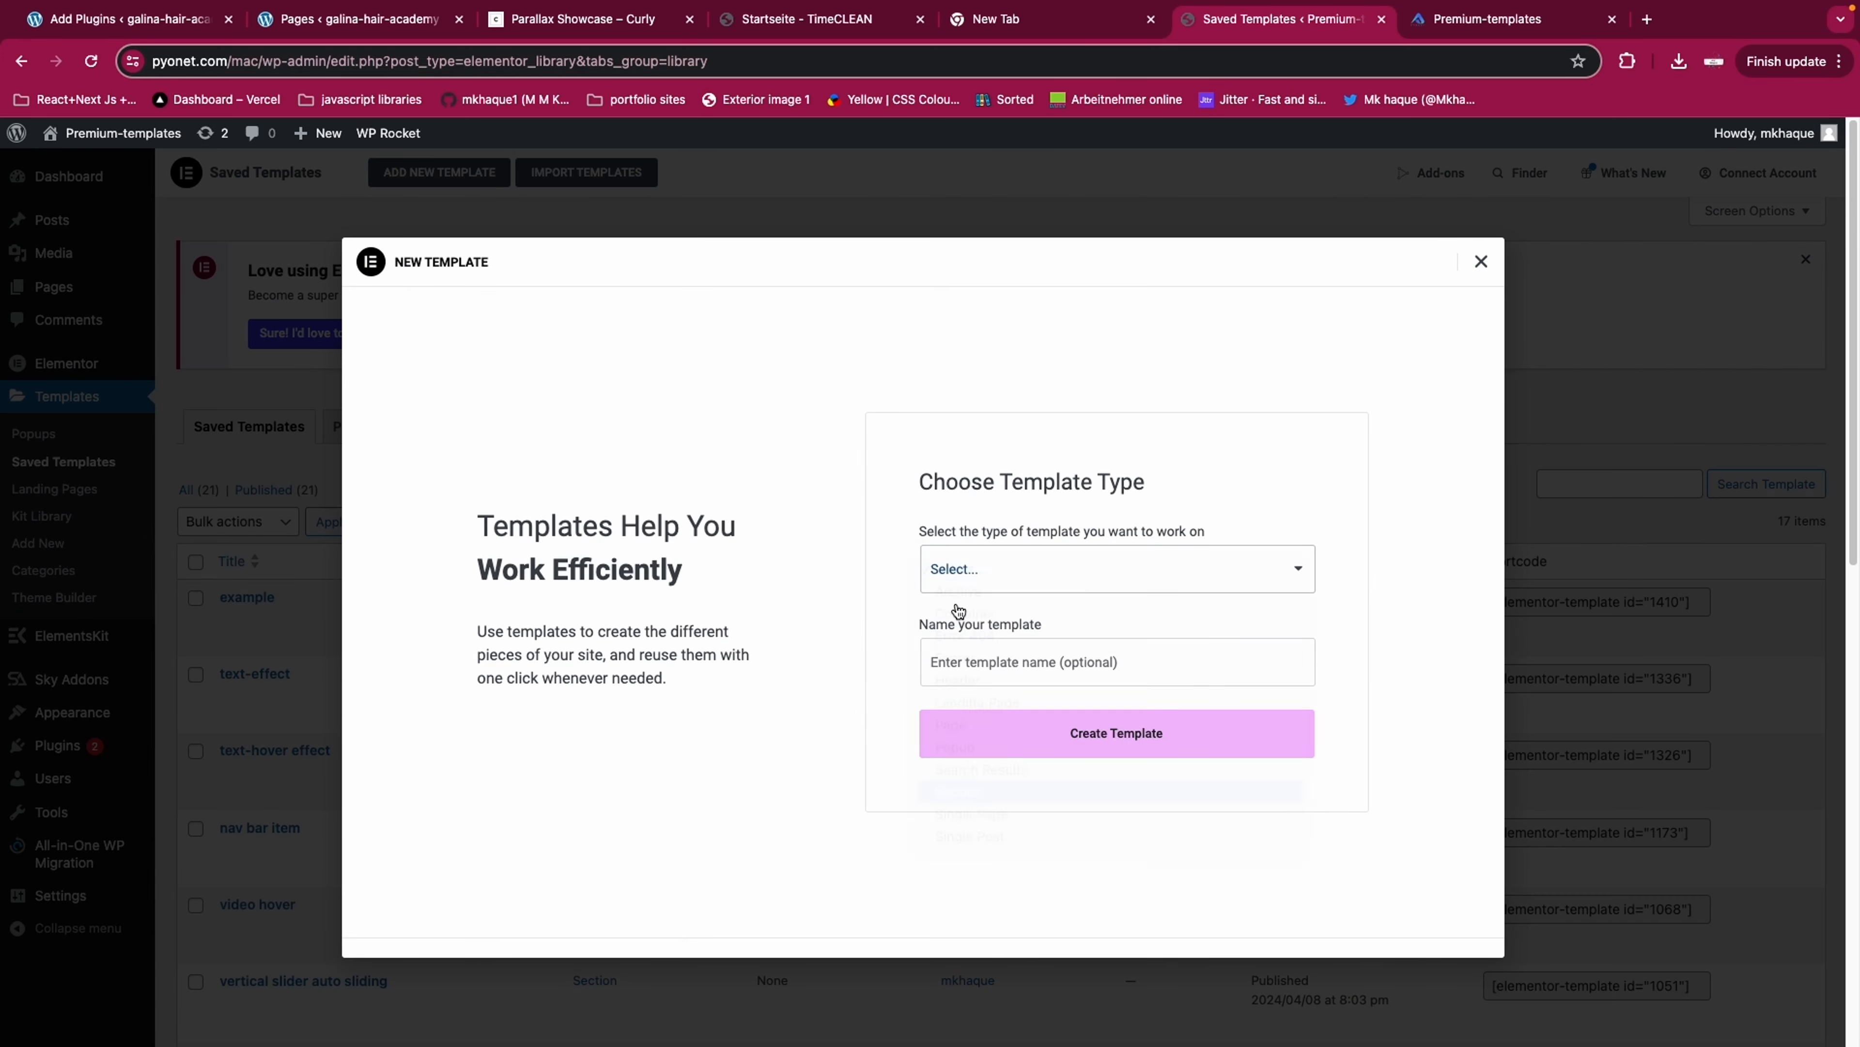
left_click(984, 680)
type("l")
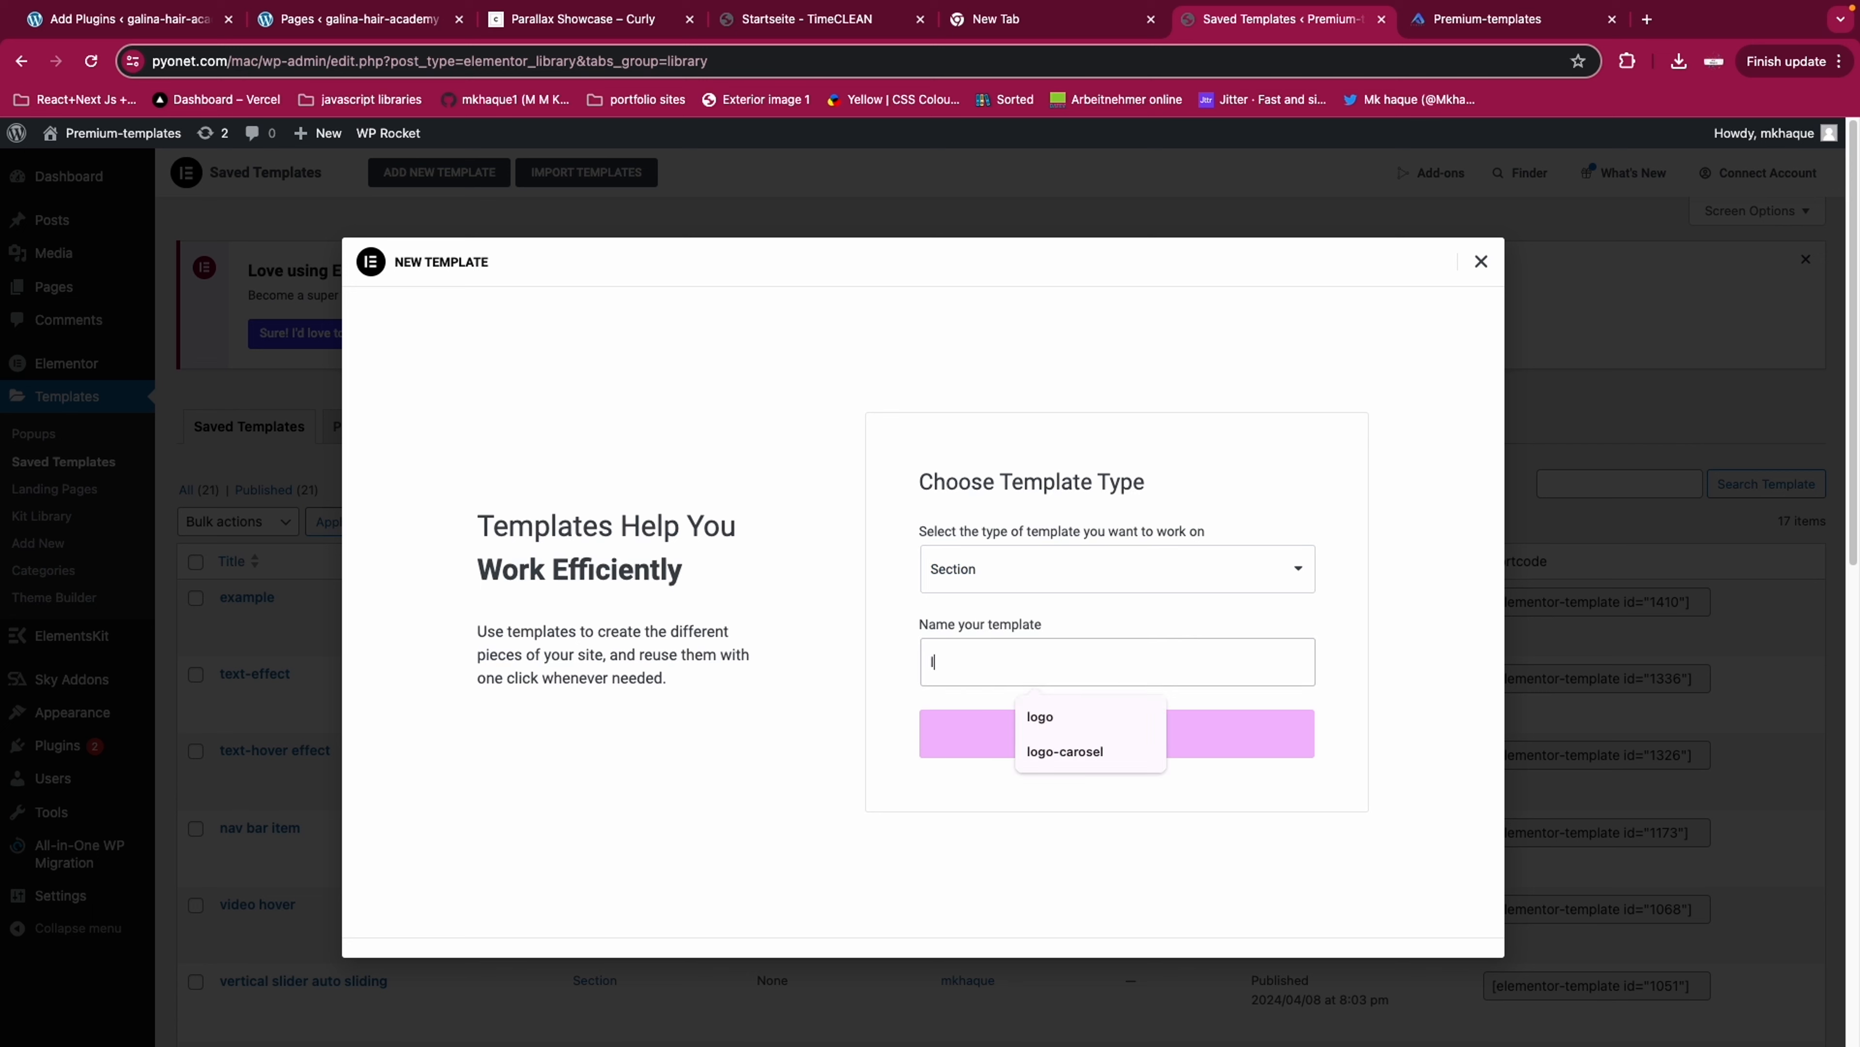
type("ogo-loop")
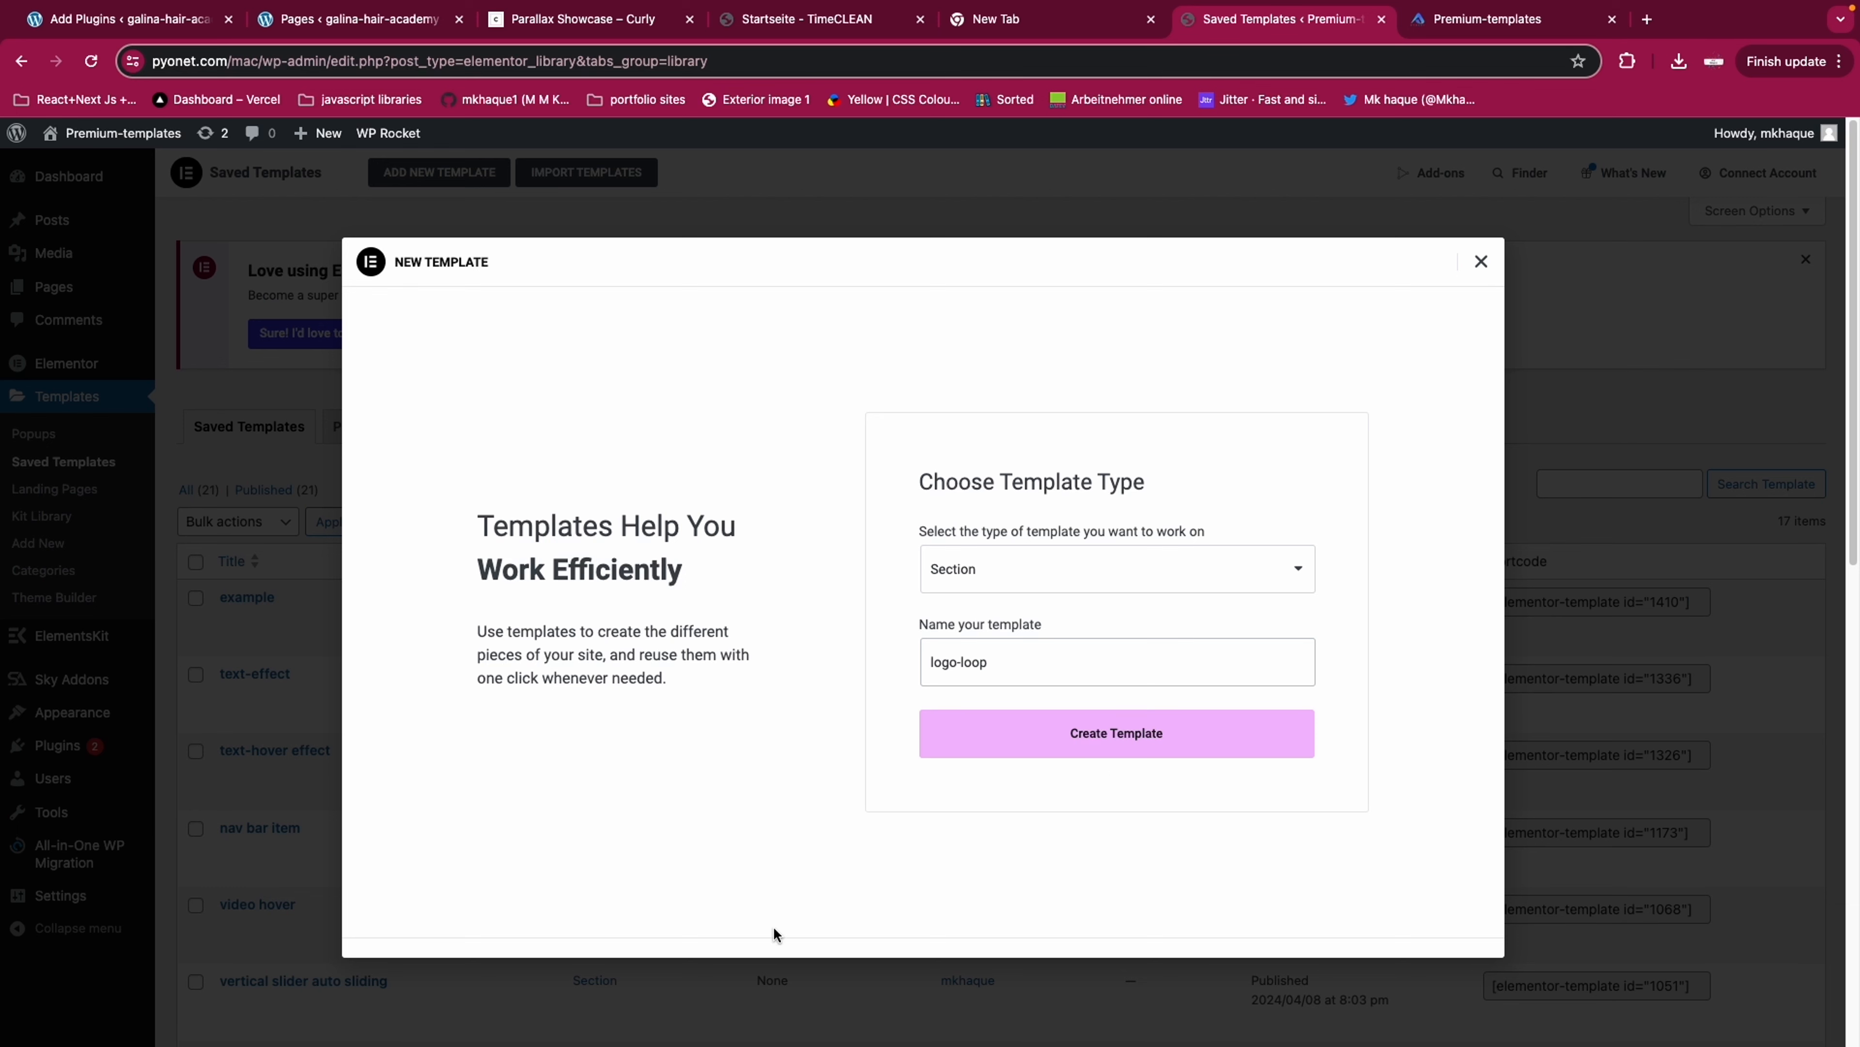
left_click(1108, 757)
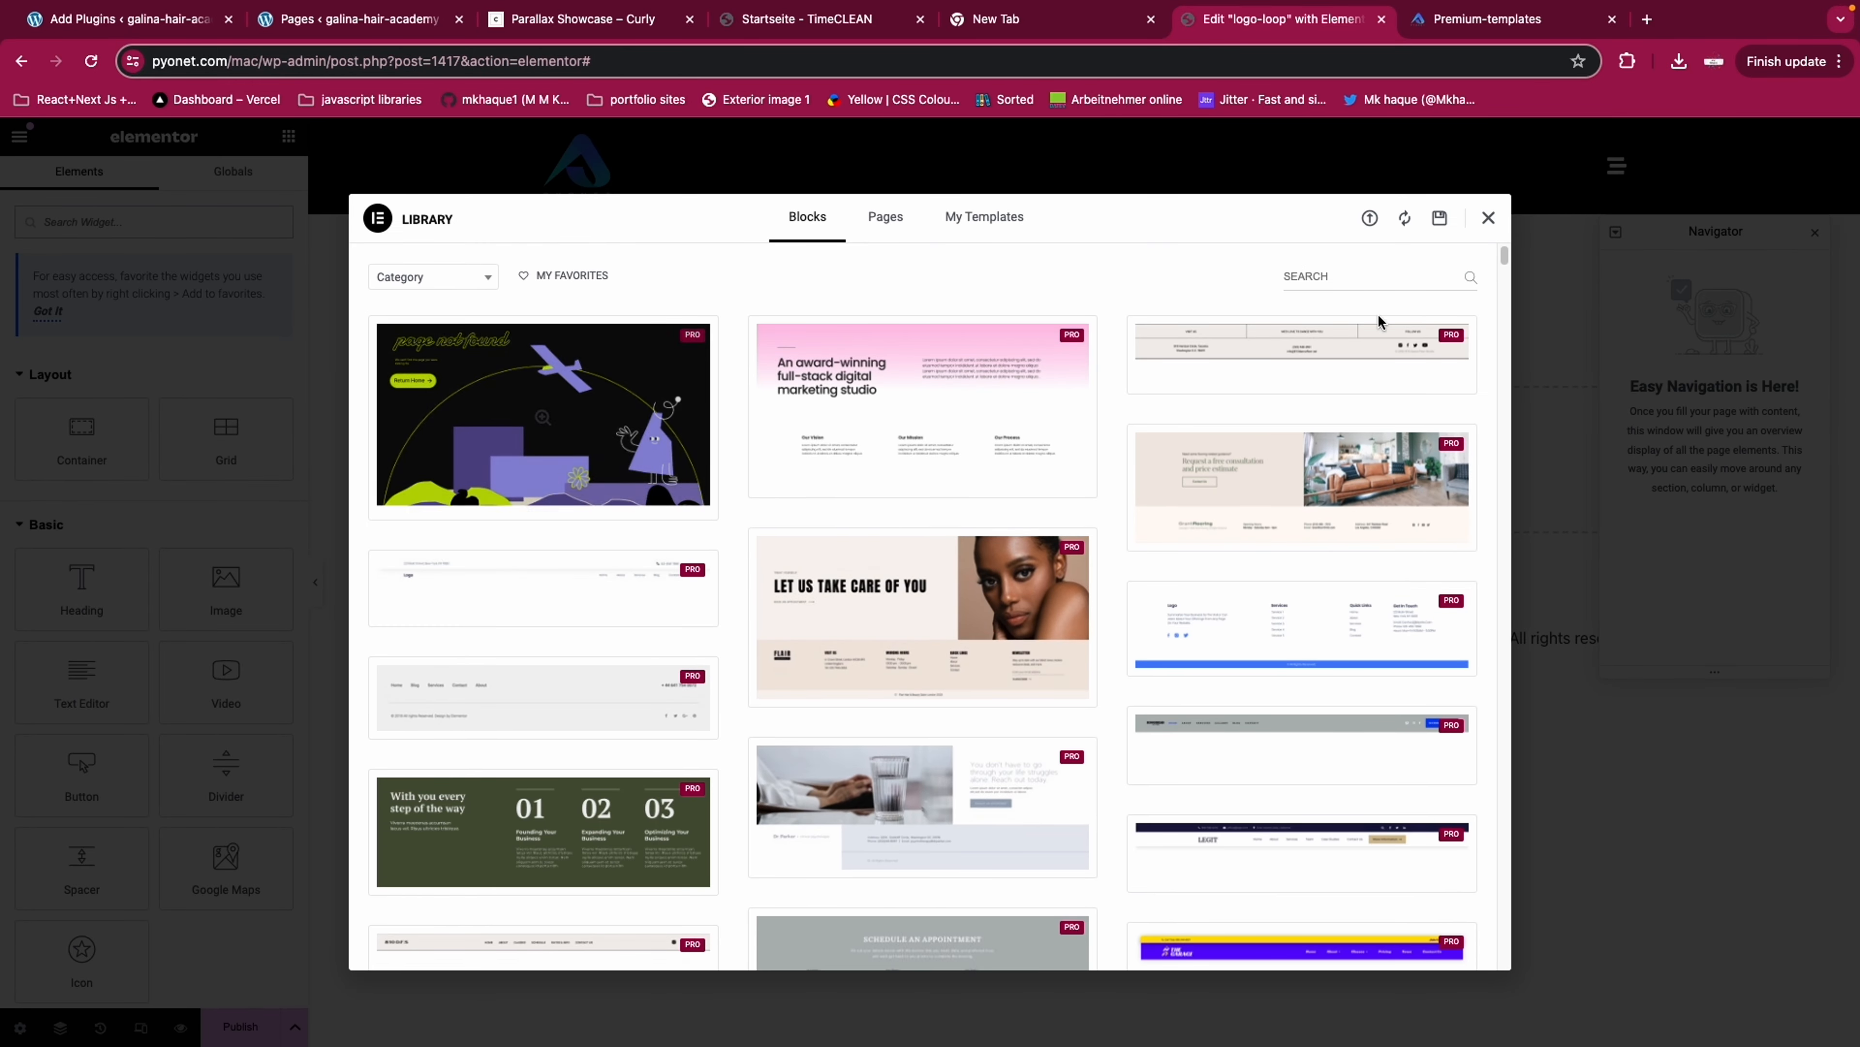
Dismiss the block library and add a single container with the downward direction structure to the template
scroll(1132, 571, "down", 10)
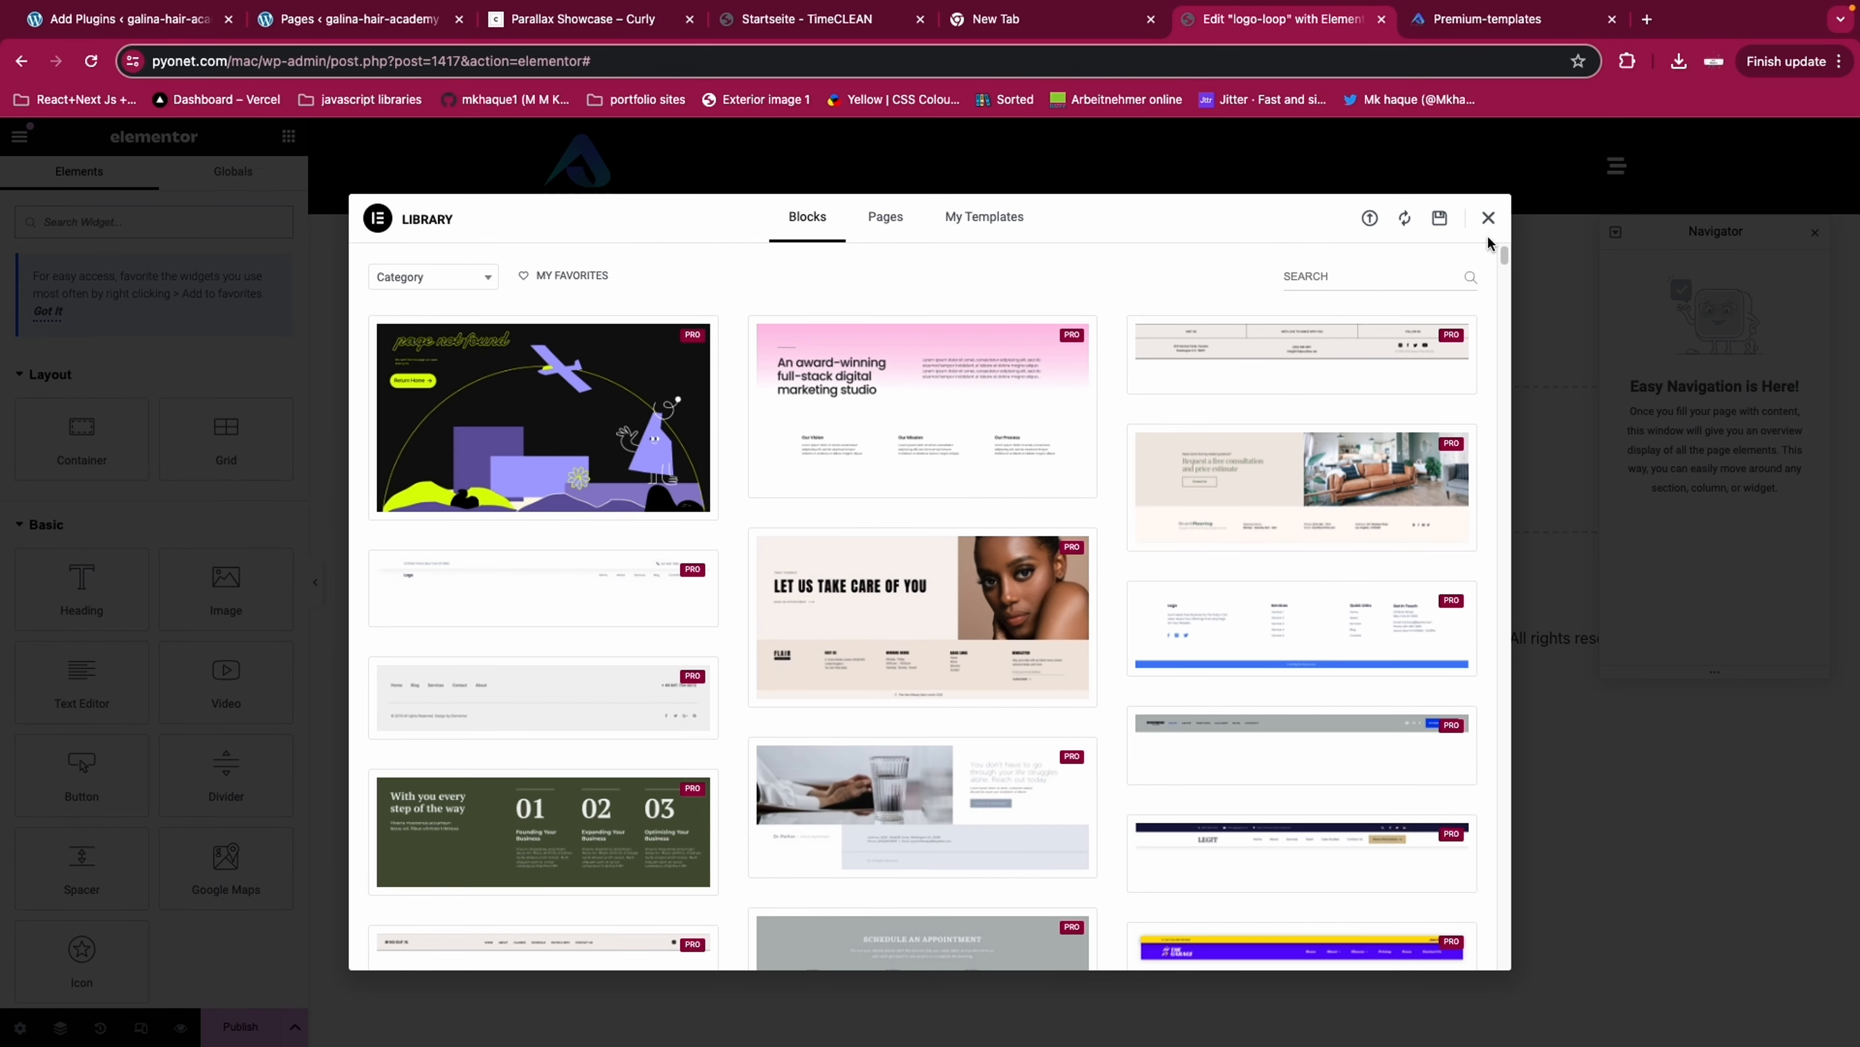
left_click(1489, 218)
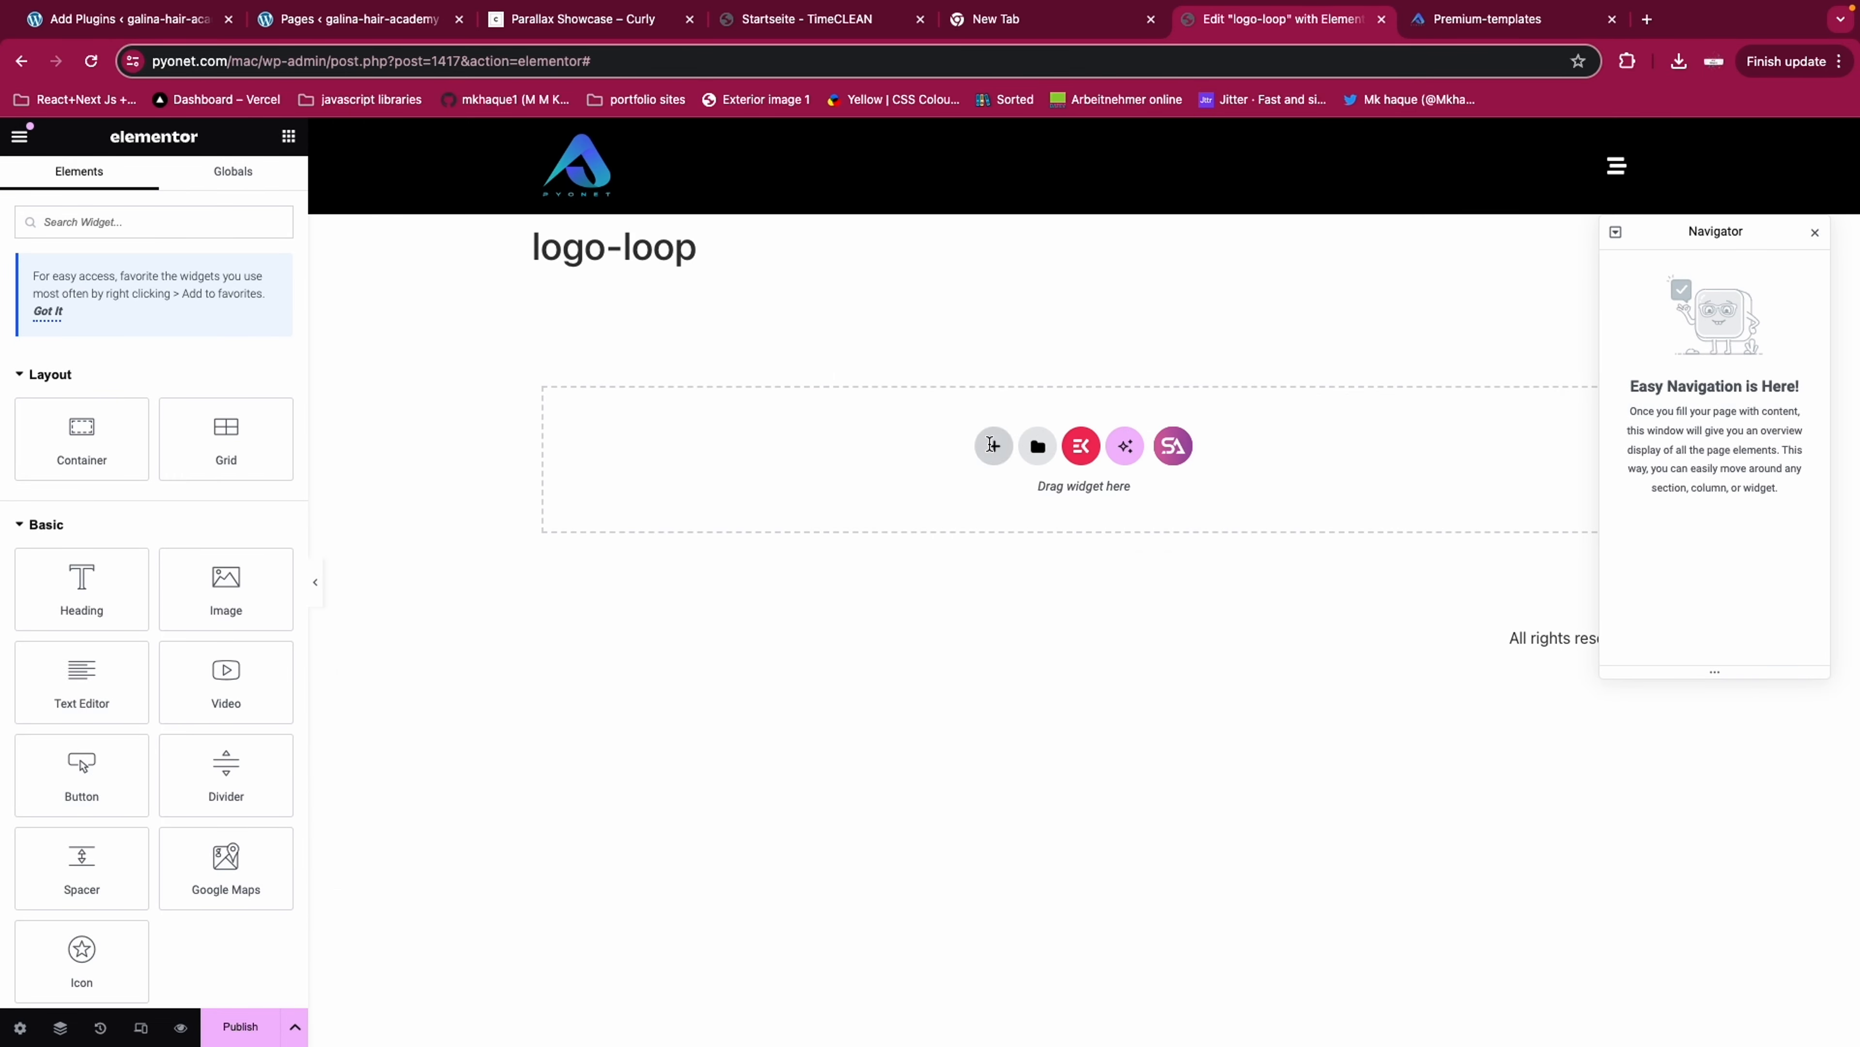
left_click(991, 444)
left_click(994, 517)
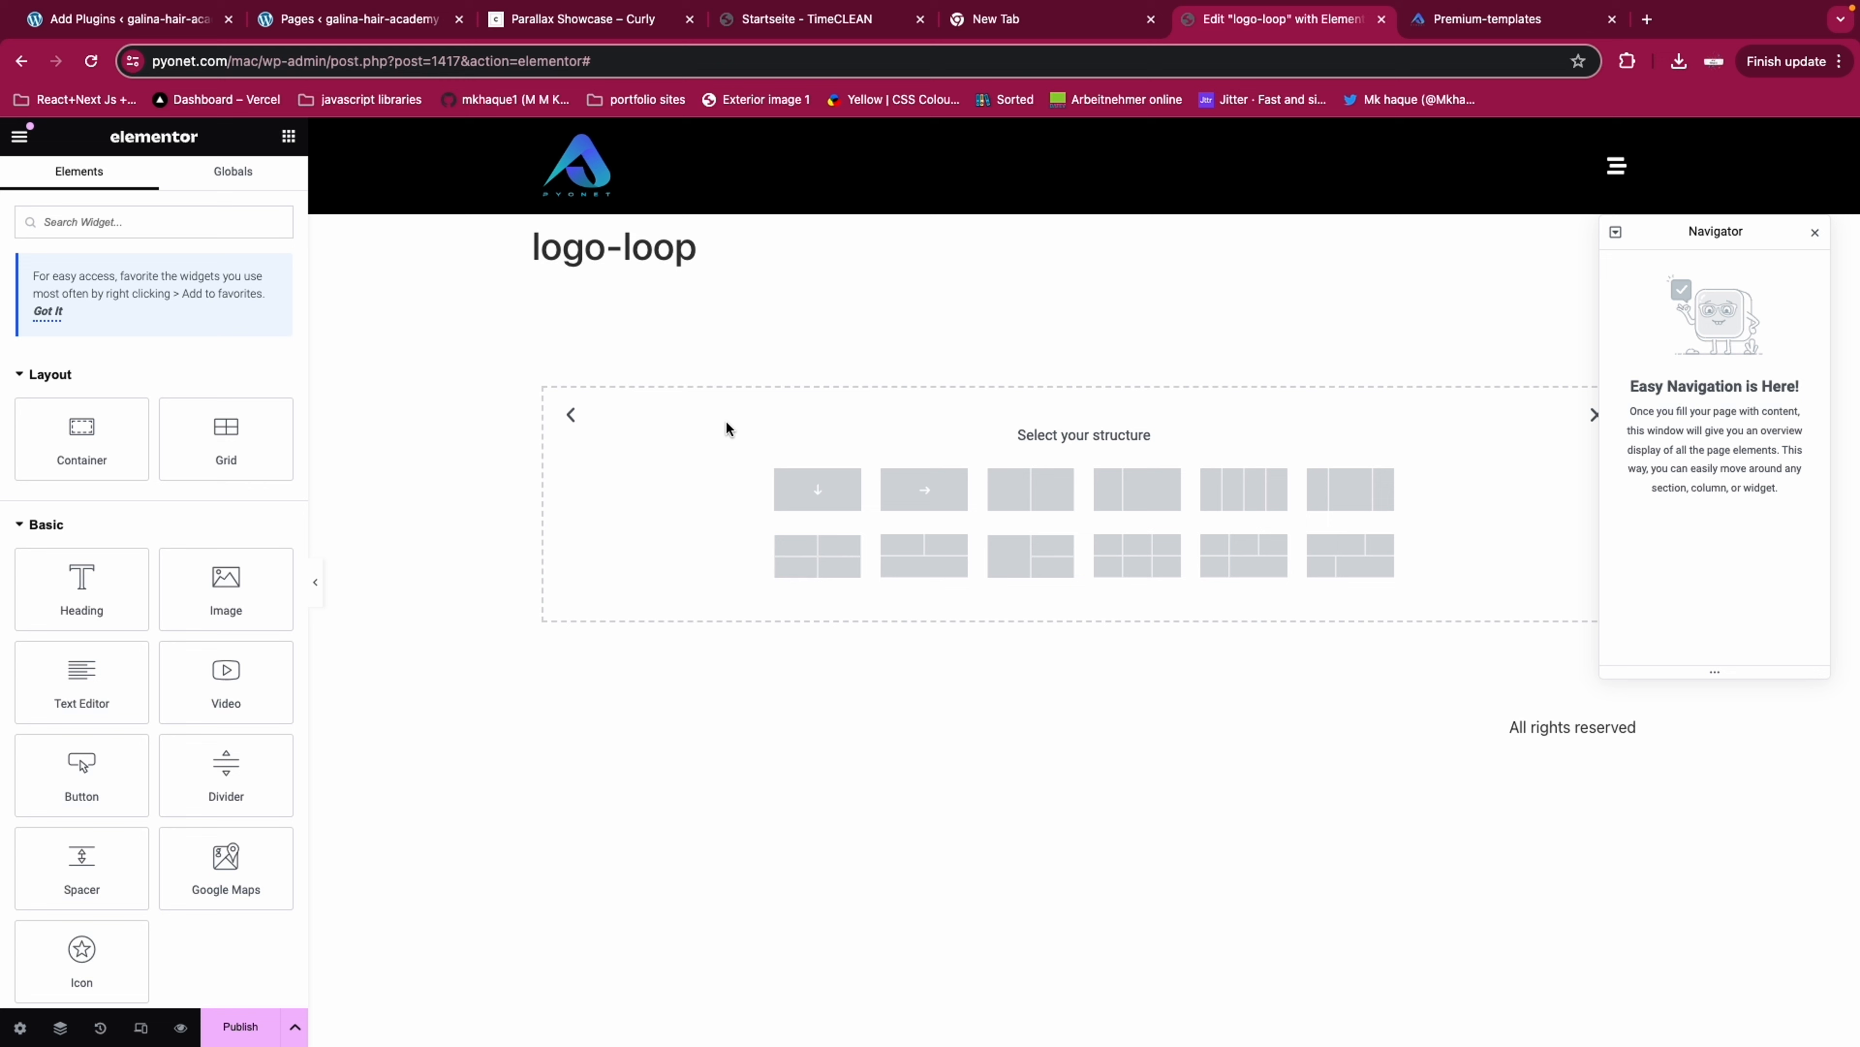
left_click(818, 491)
left_click(1084, 342)
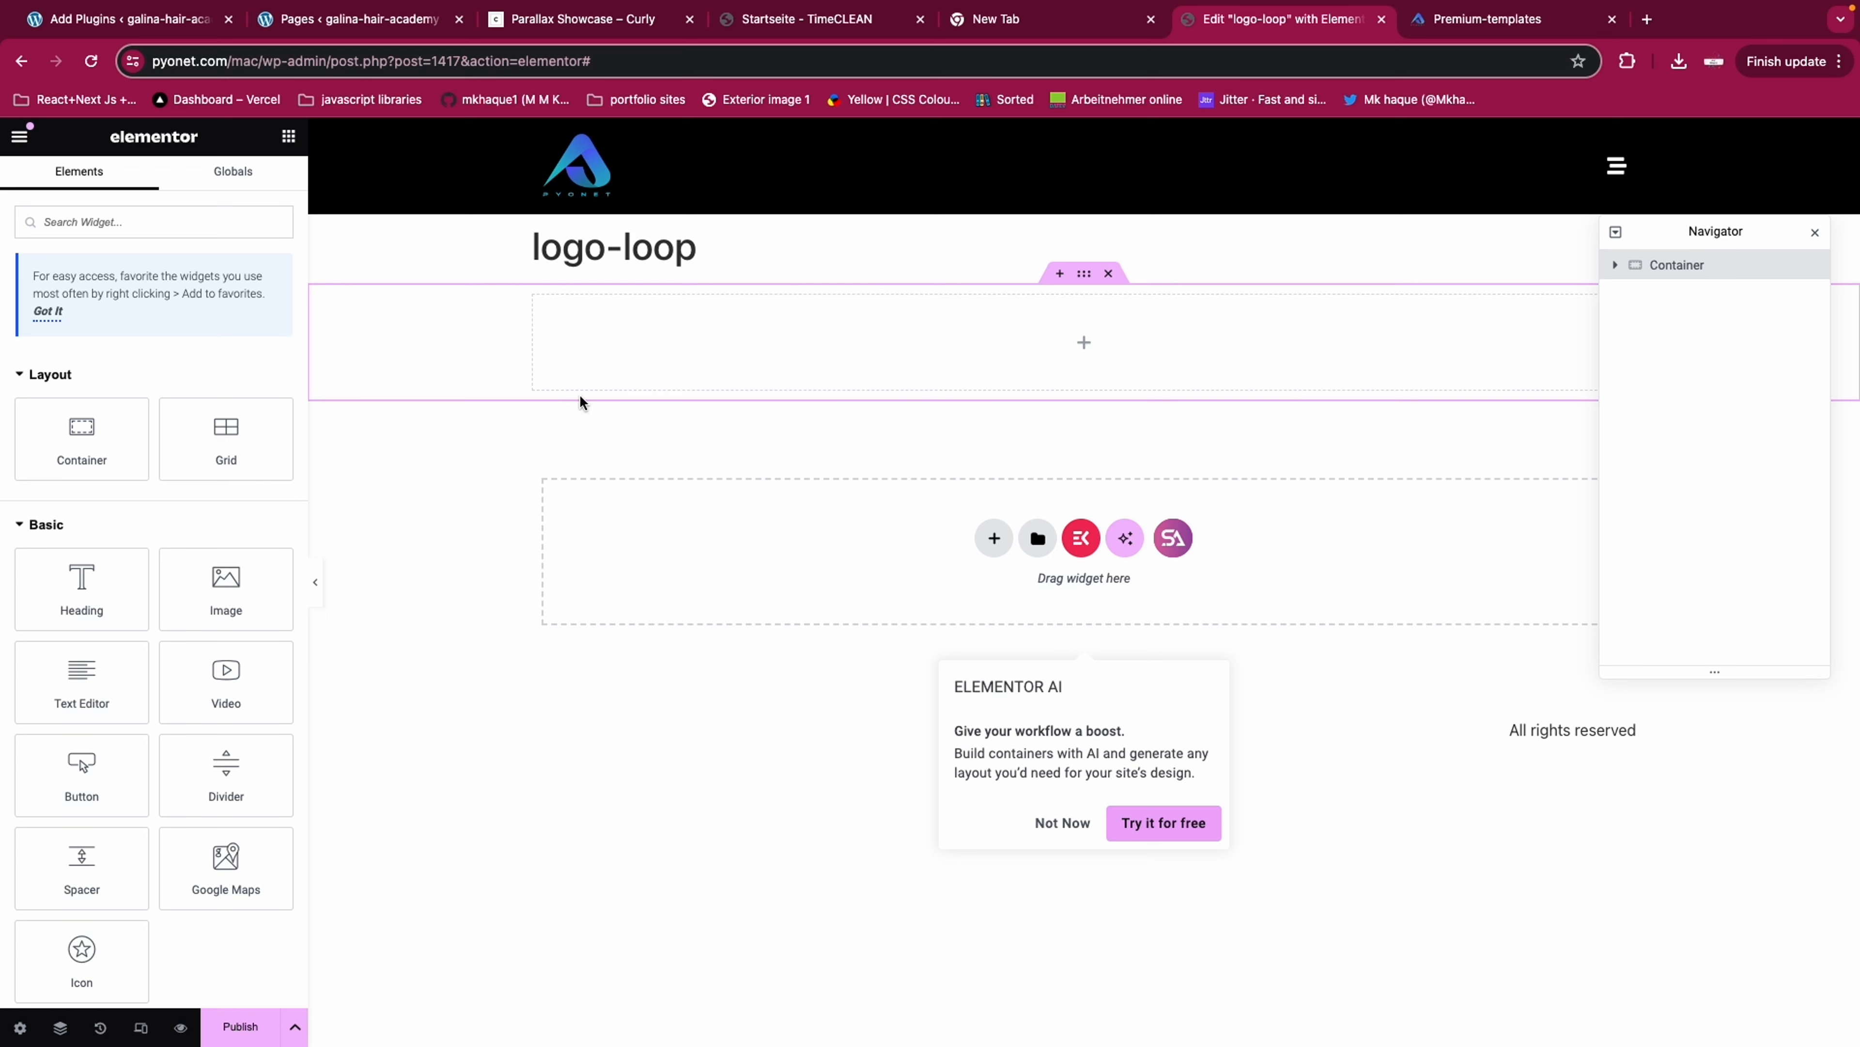
left_click(1084, 277)
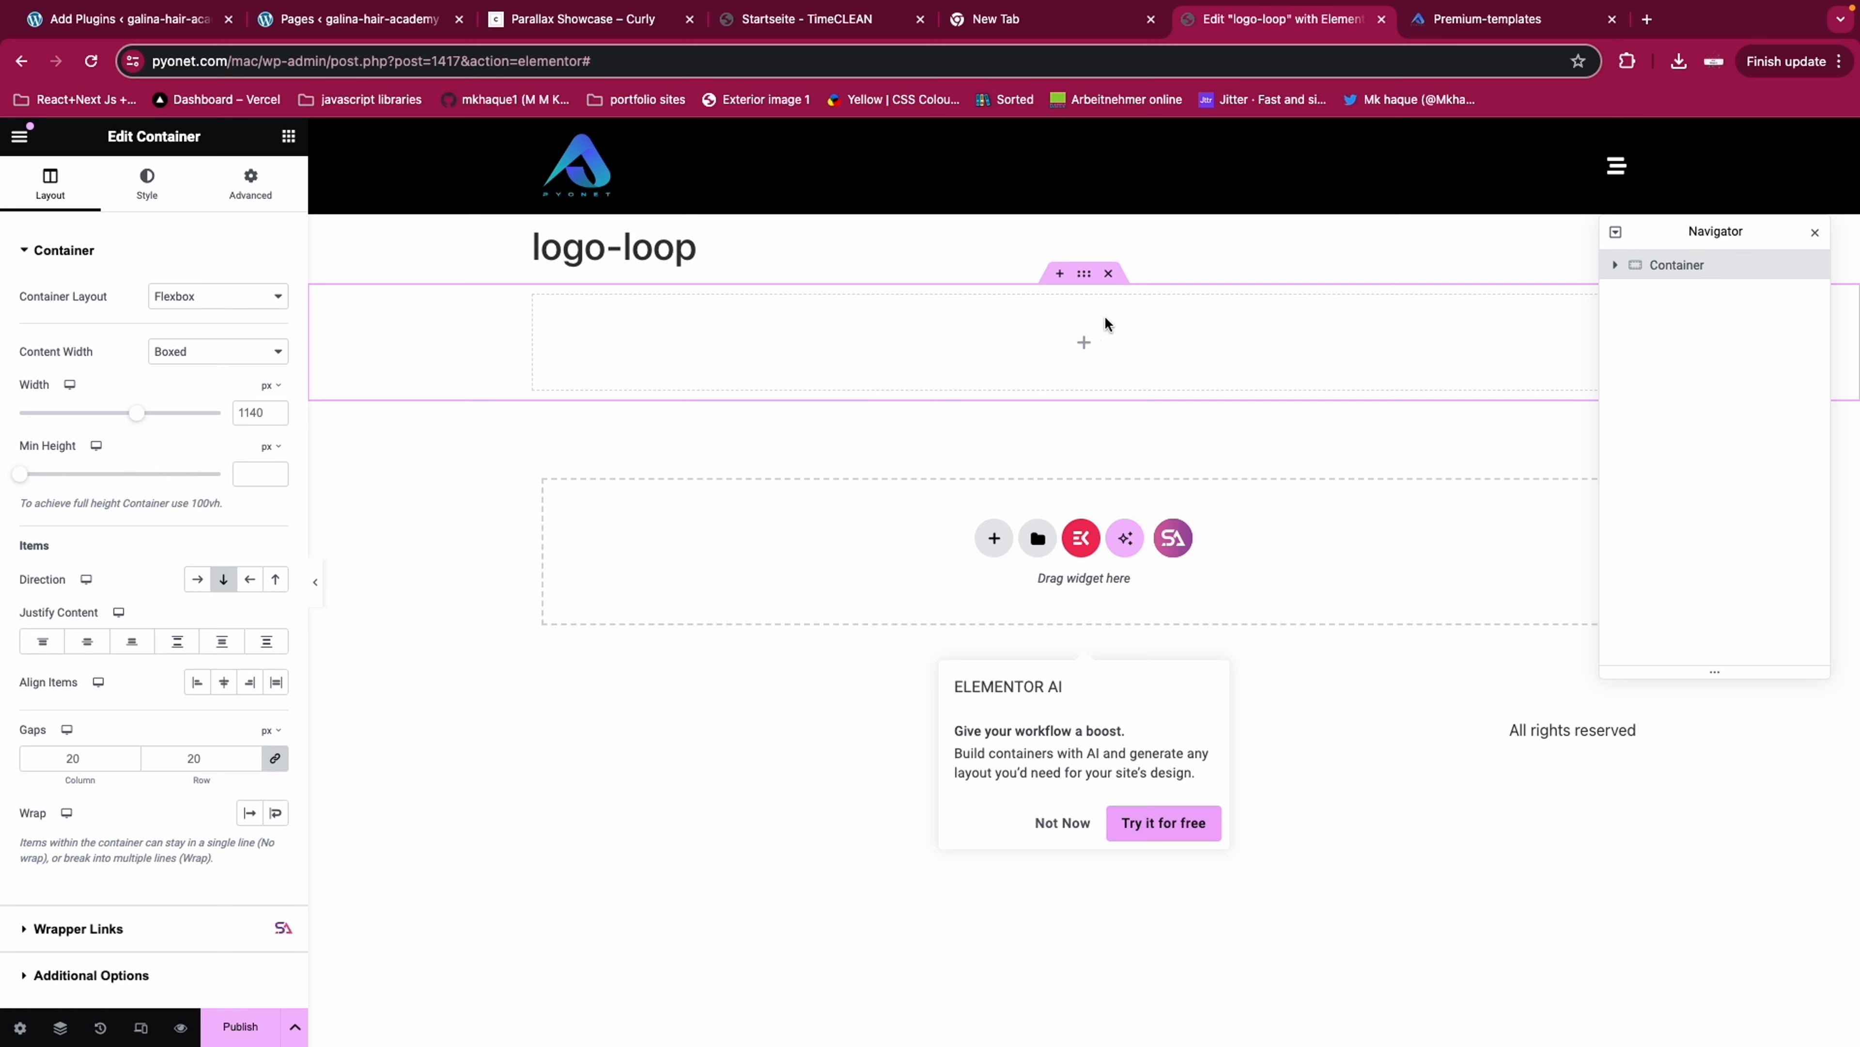
left_click(198, 294)
left_click(69, 322)
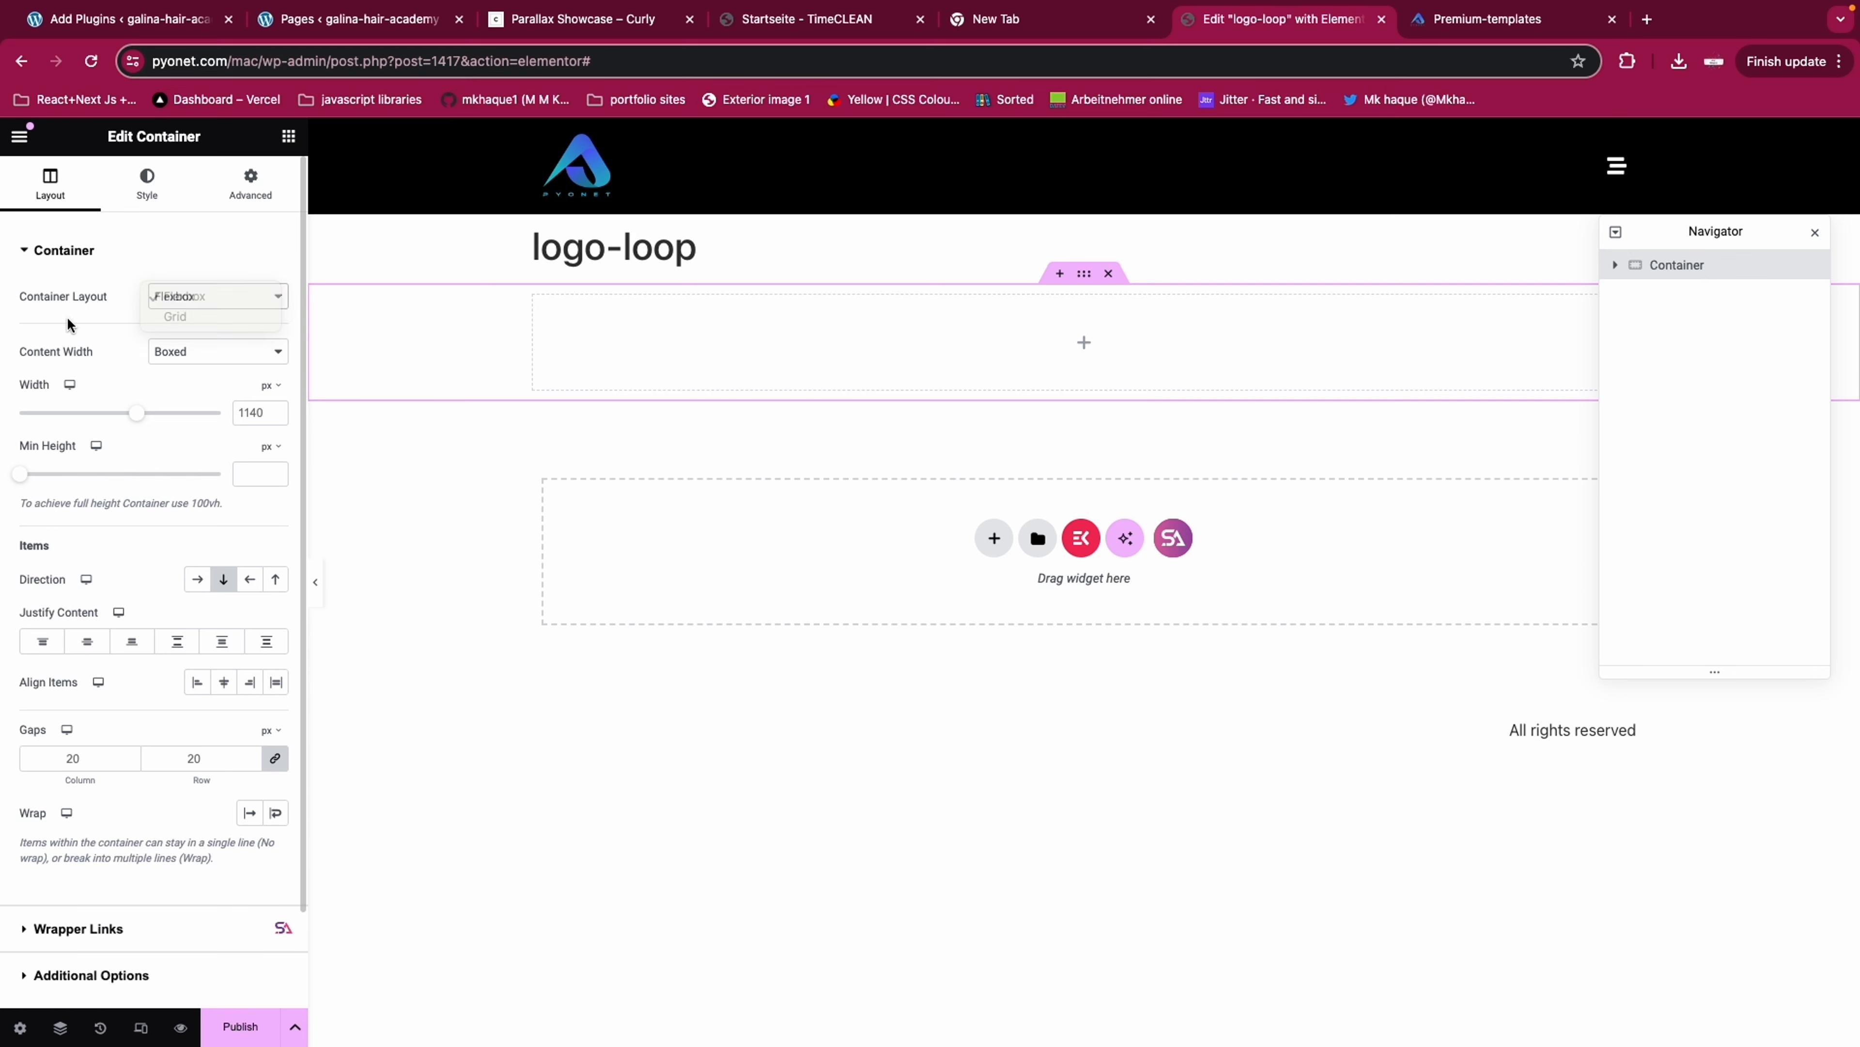
left_click(196, 351)
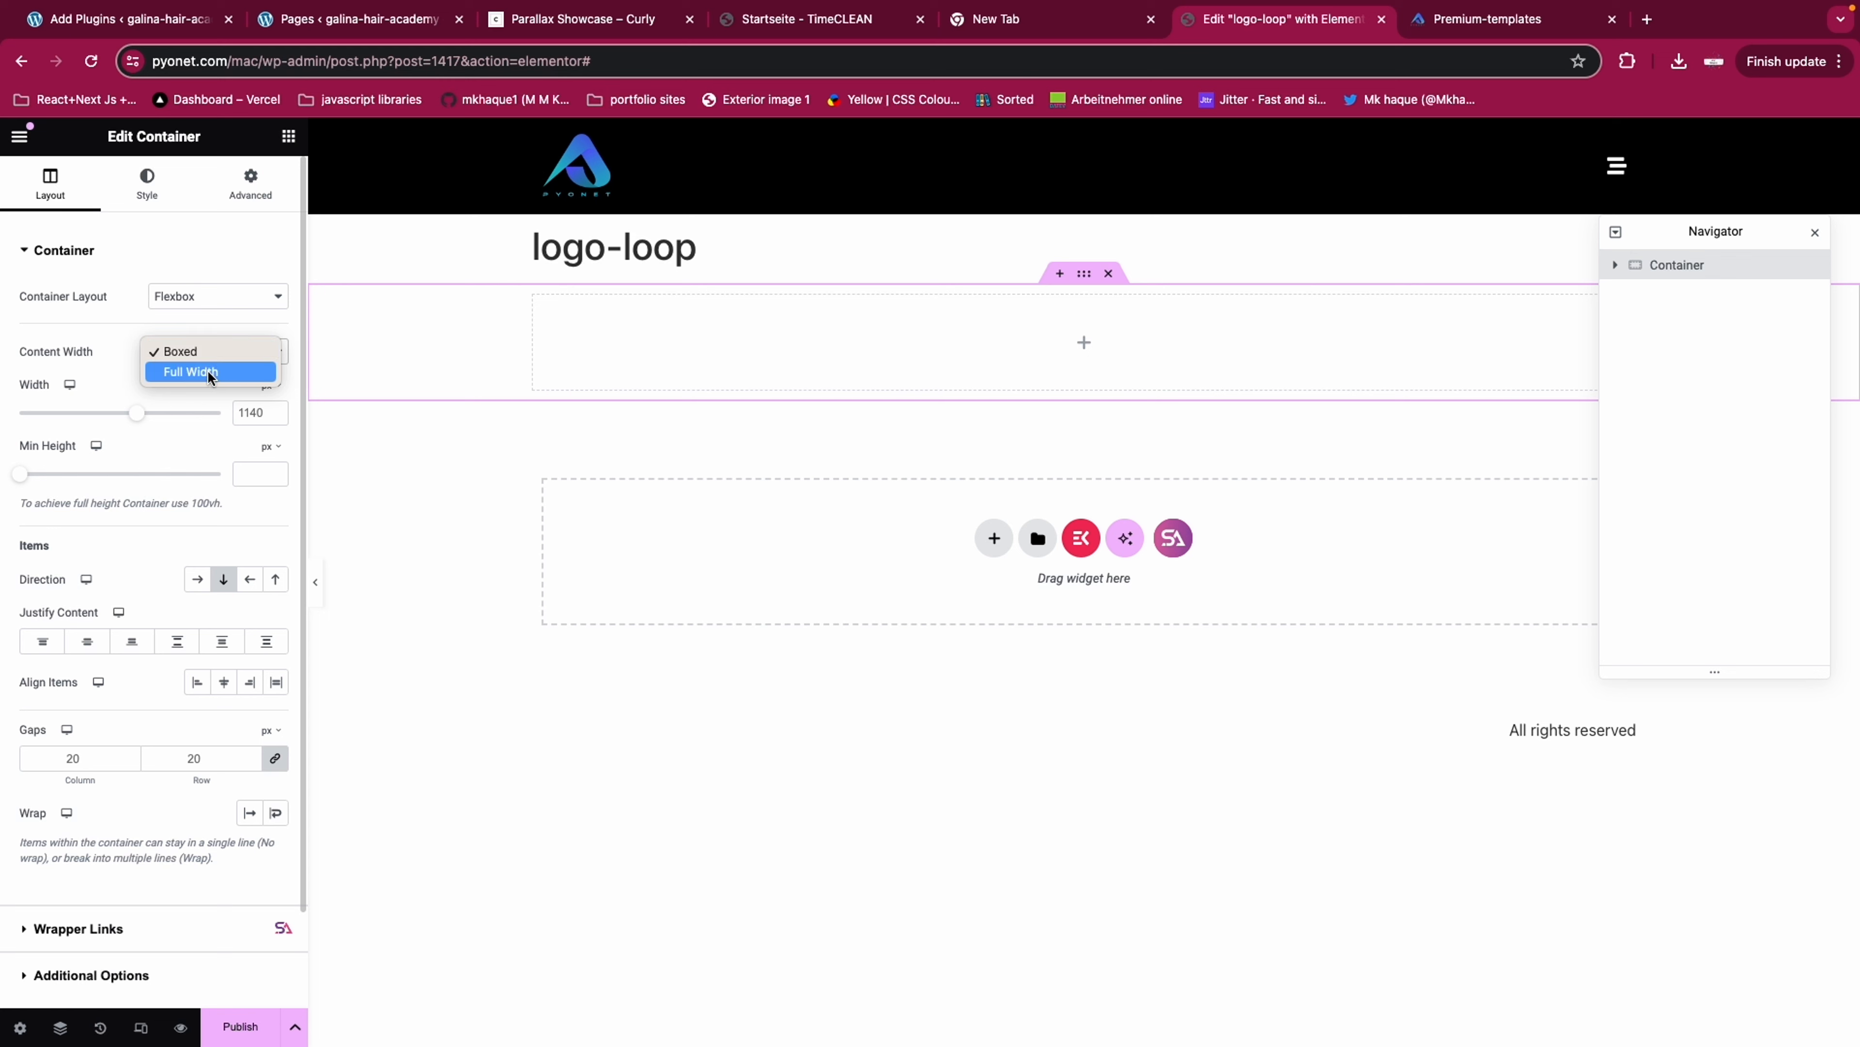
left_click(77, 358)
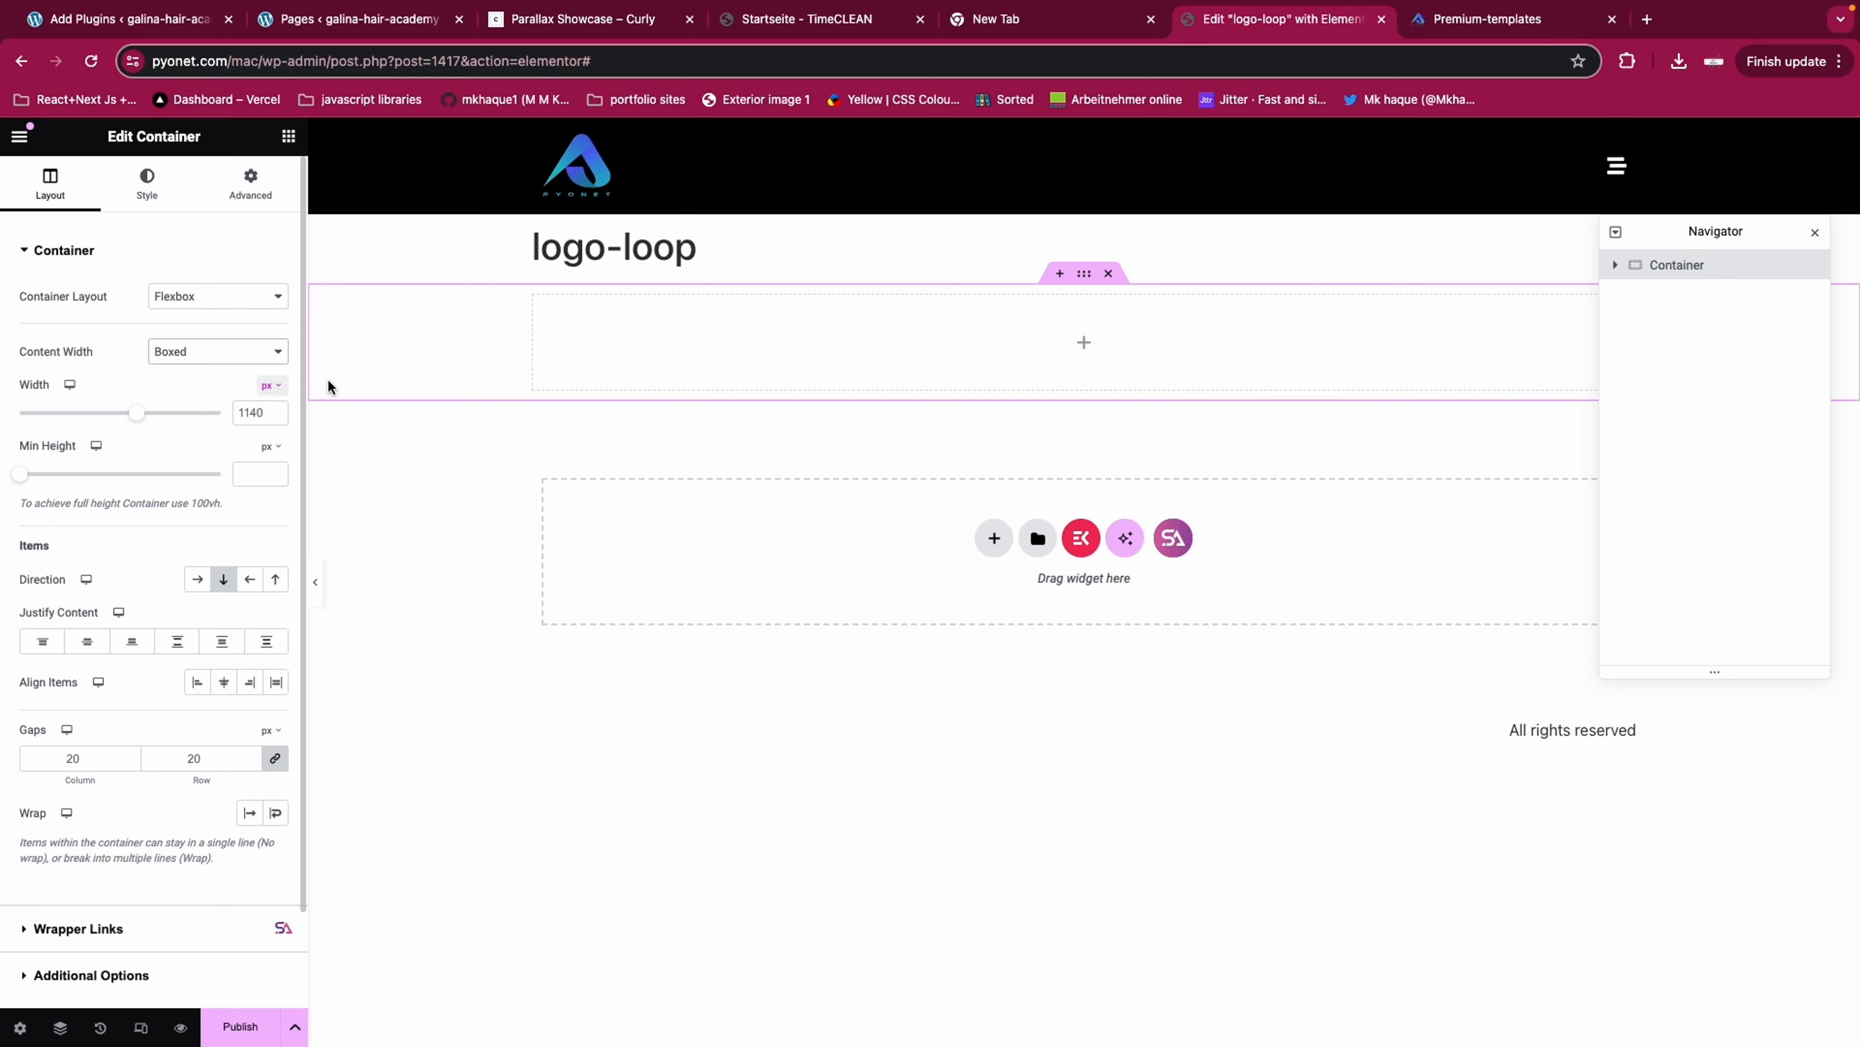
left_click(1083, 344)
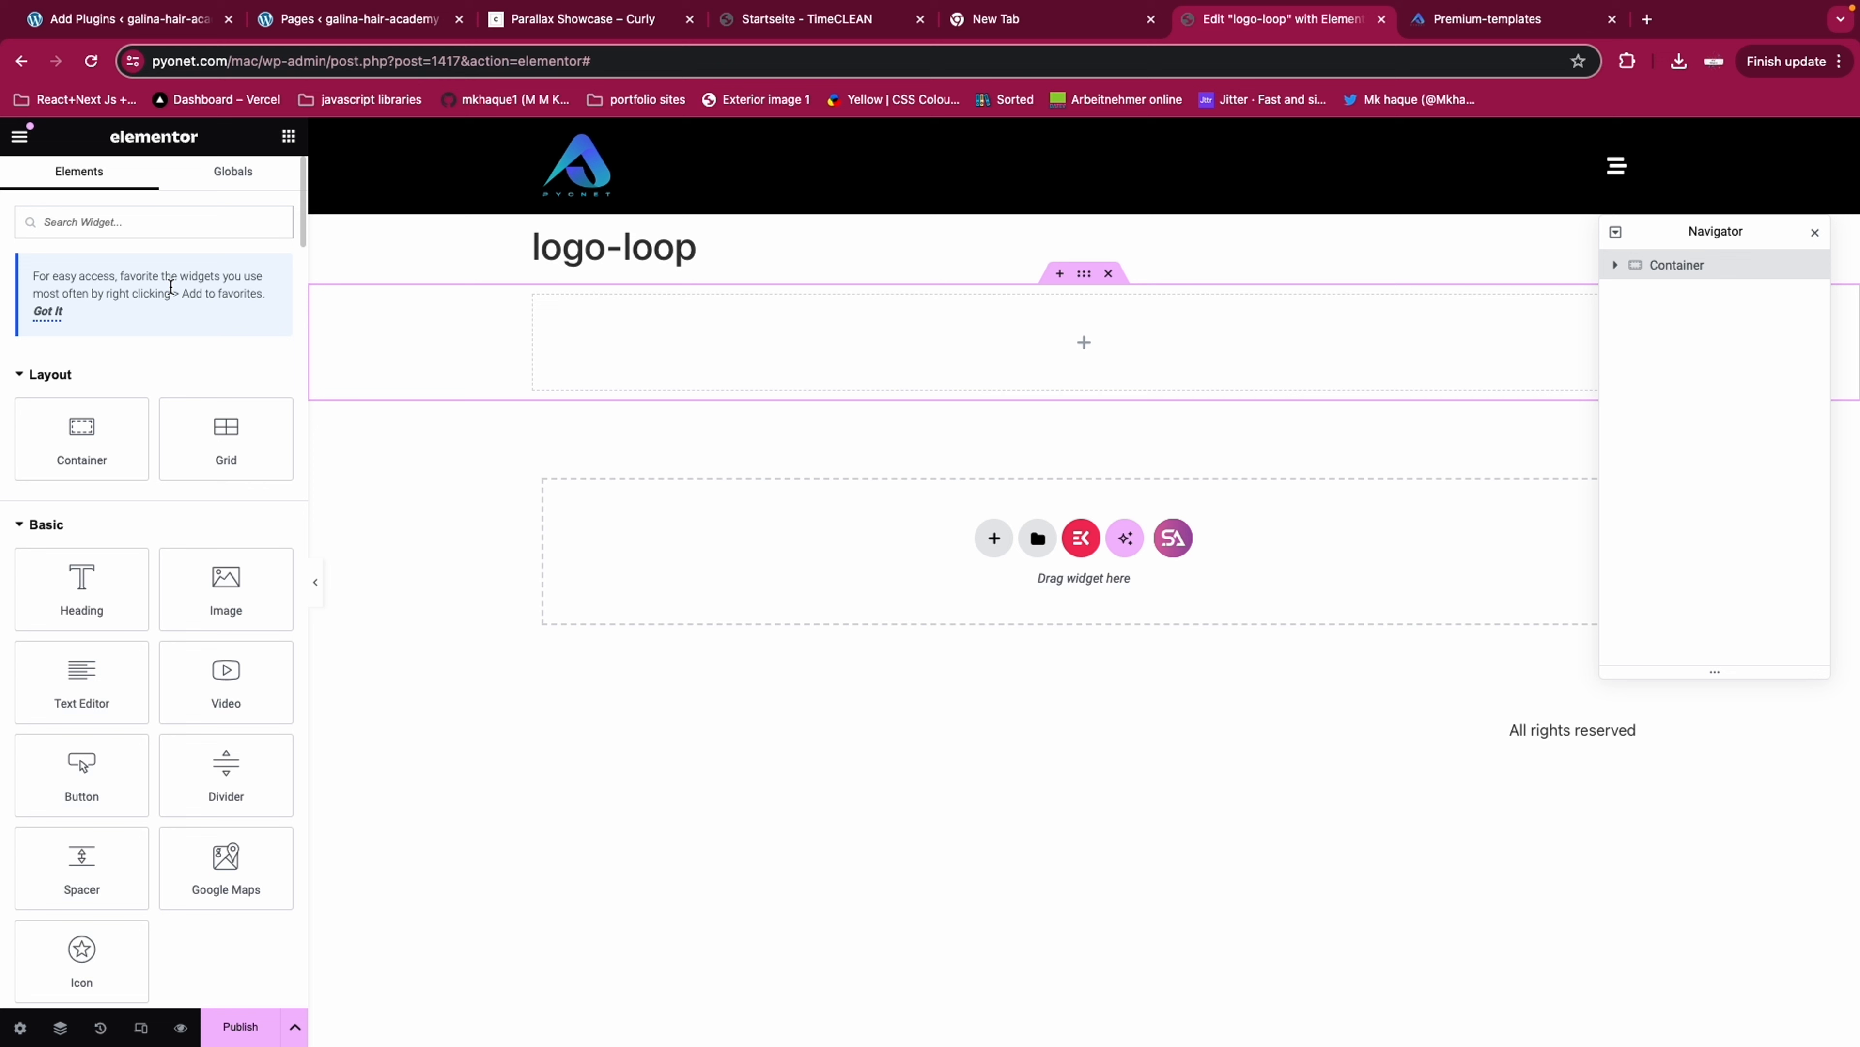
Set the container's content width to Full Width with a width of 100%
left_click(1079, 285)
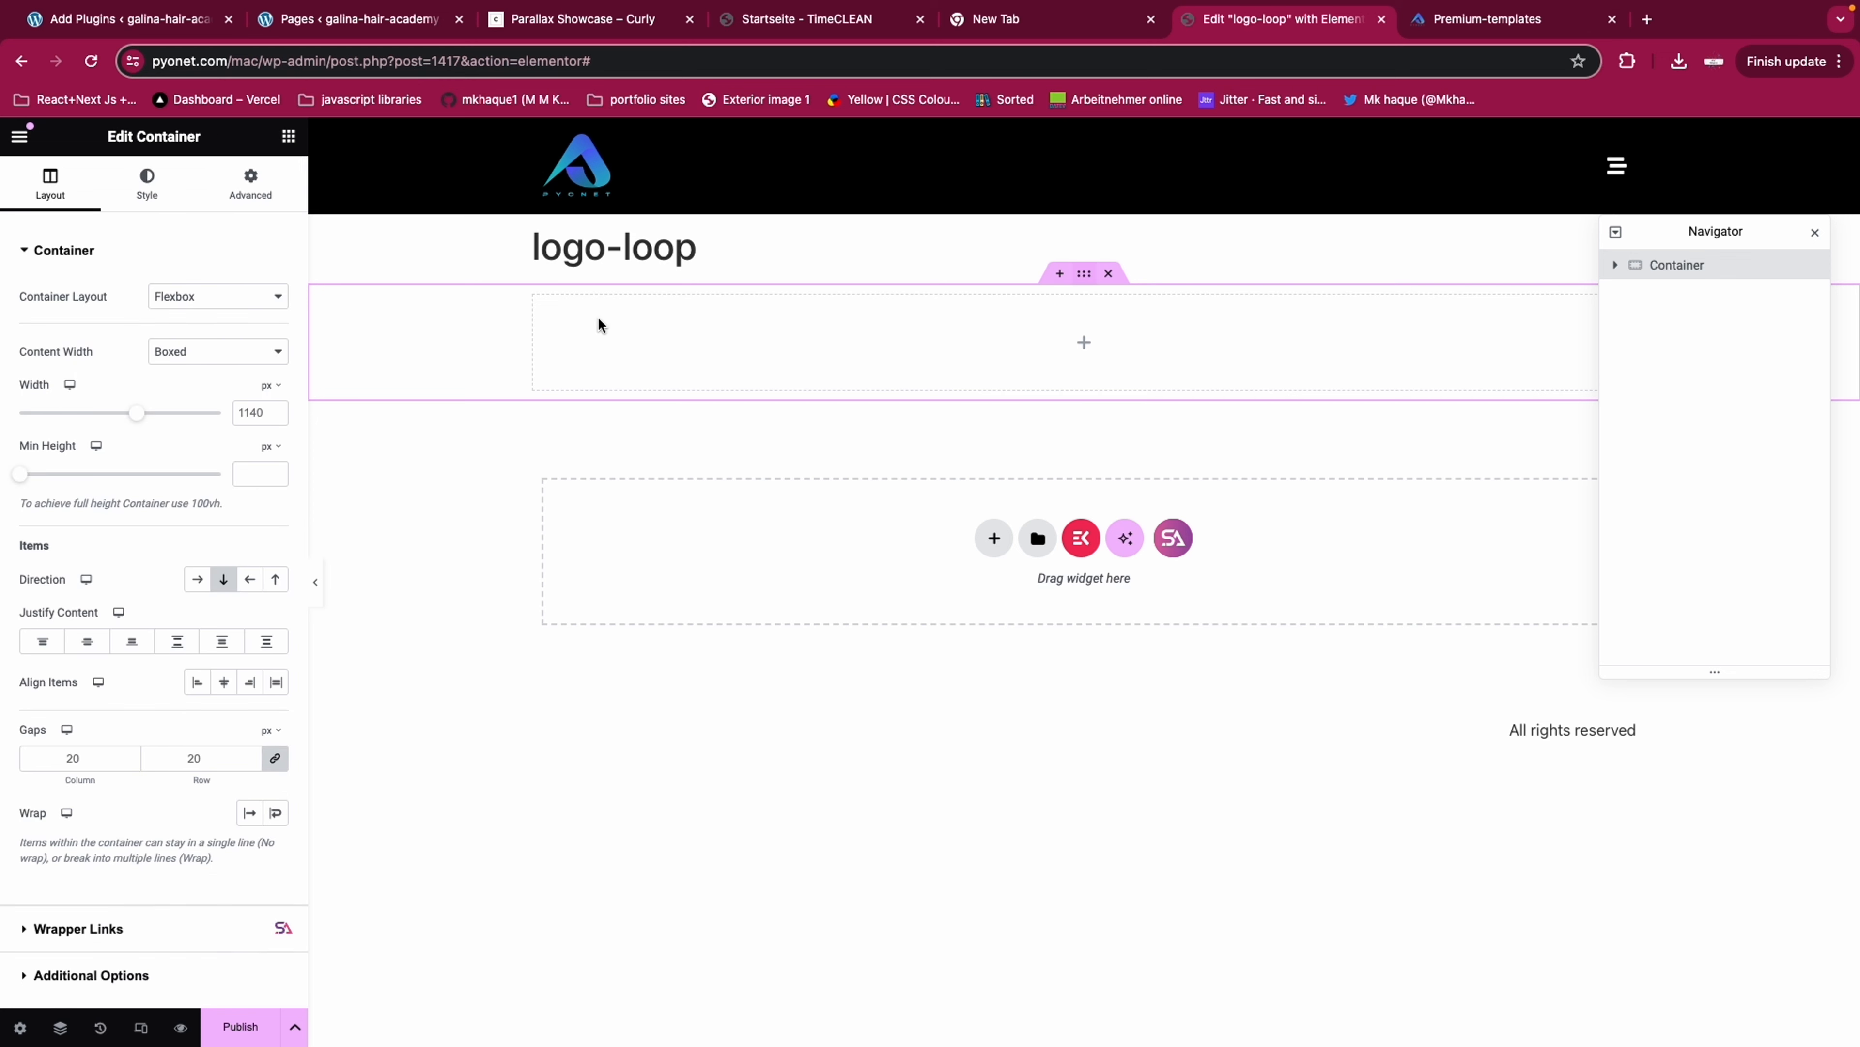
left_click(249, 356)
left_click(239, 375)
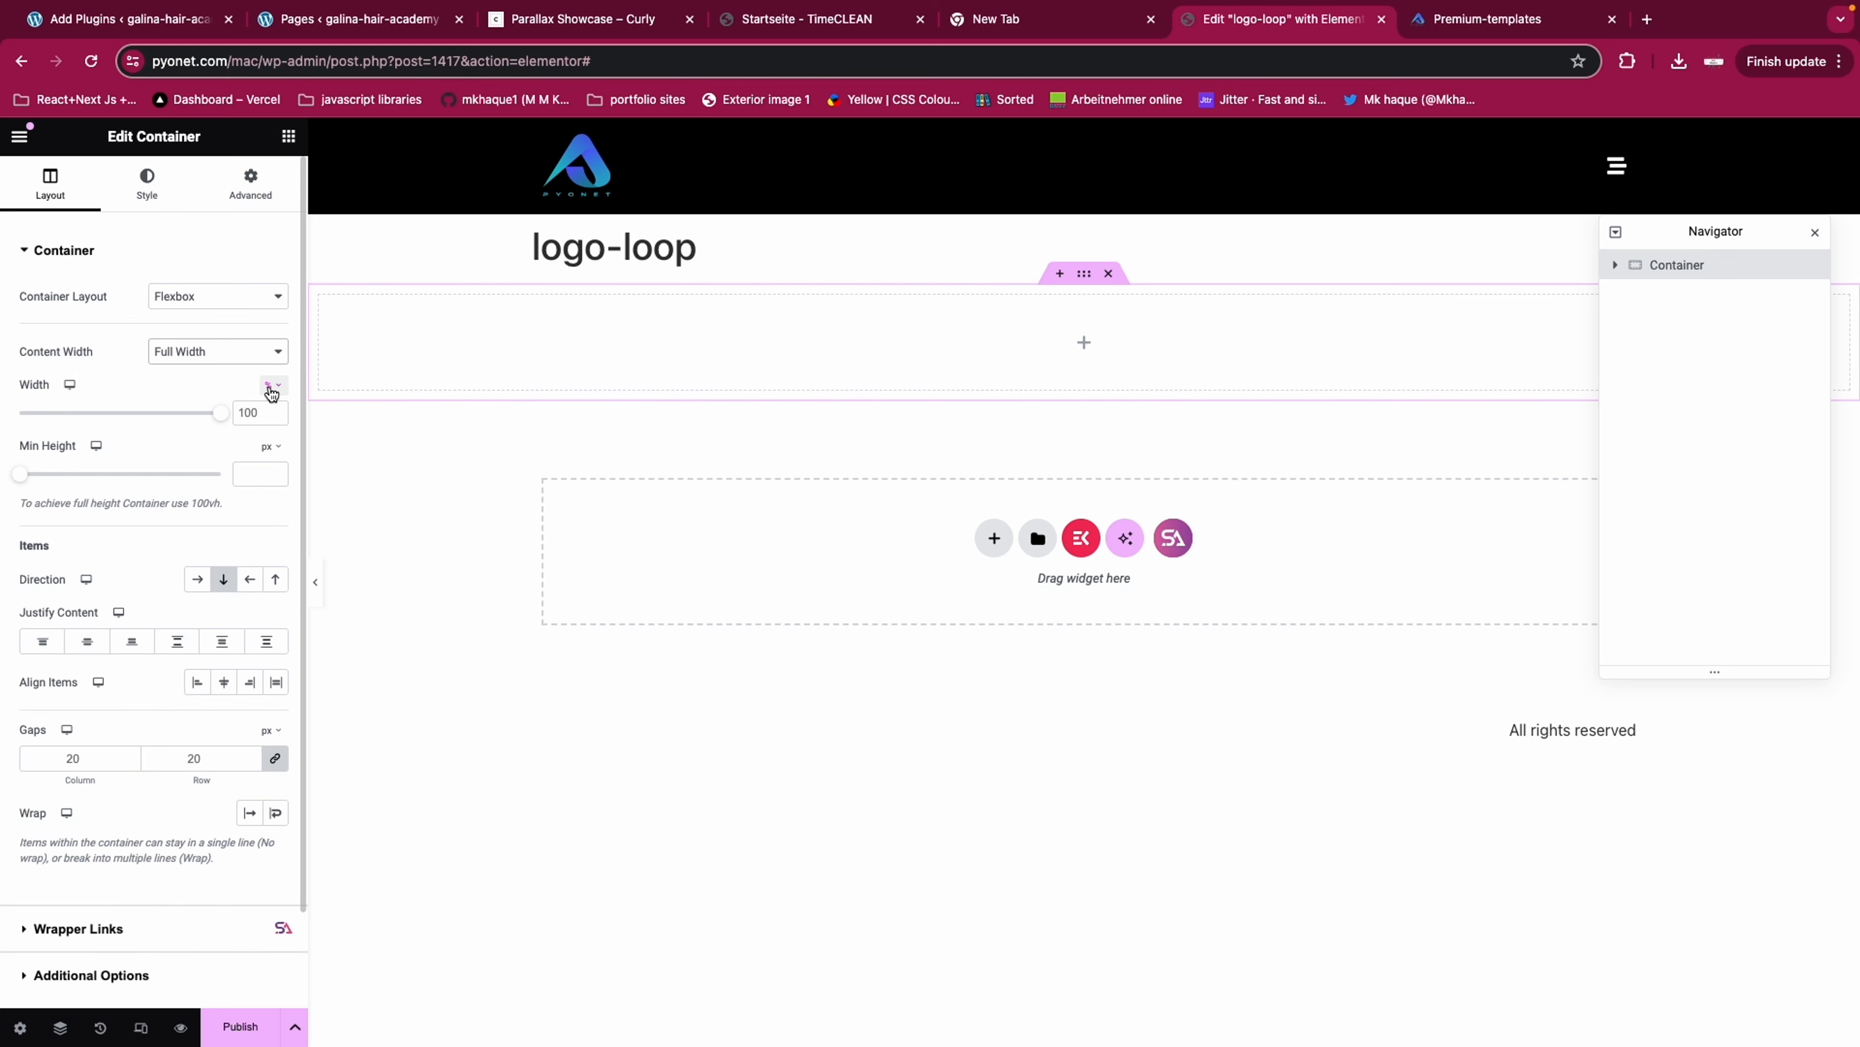
left_click(269, 386)
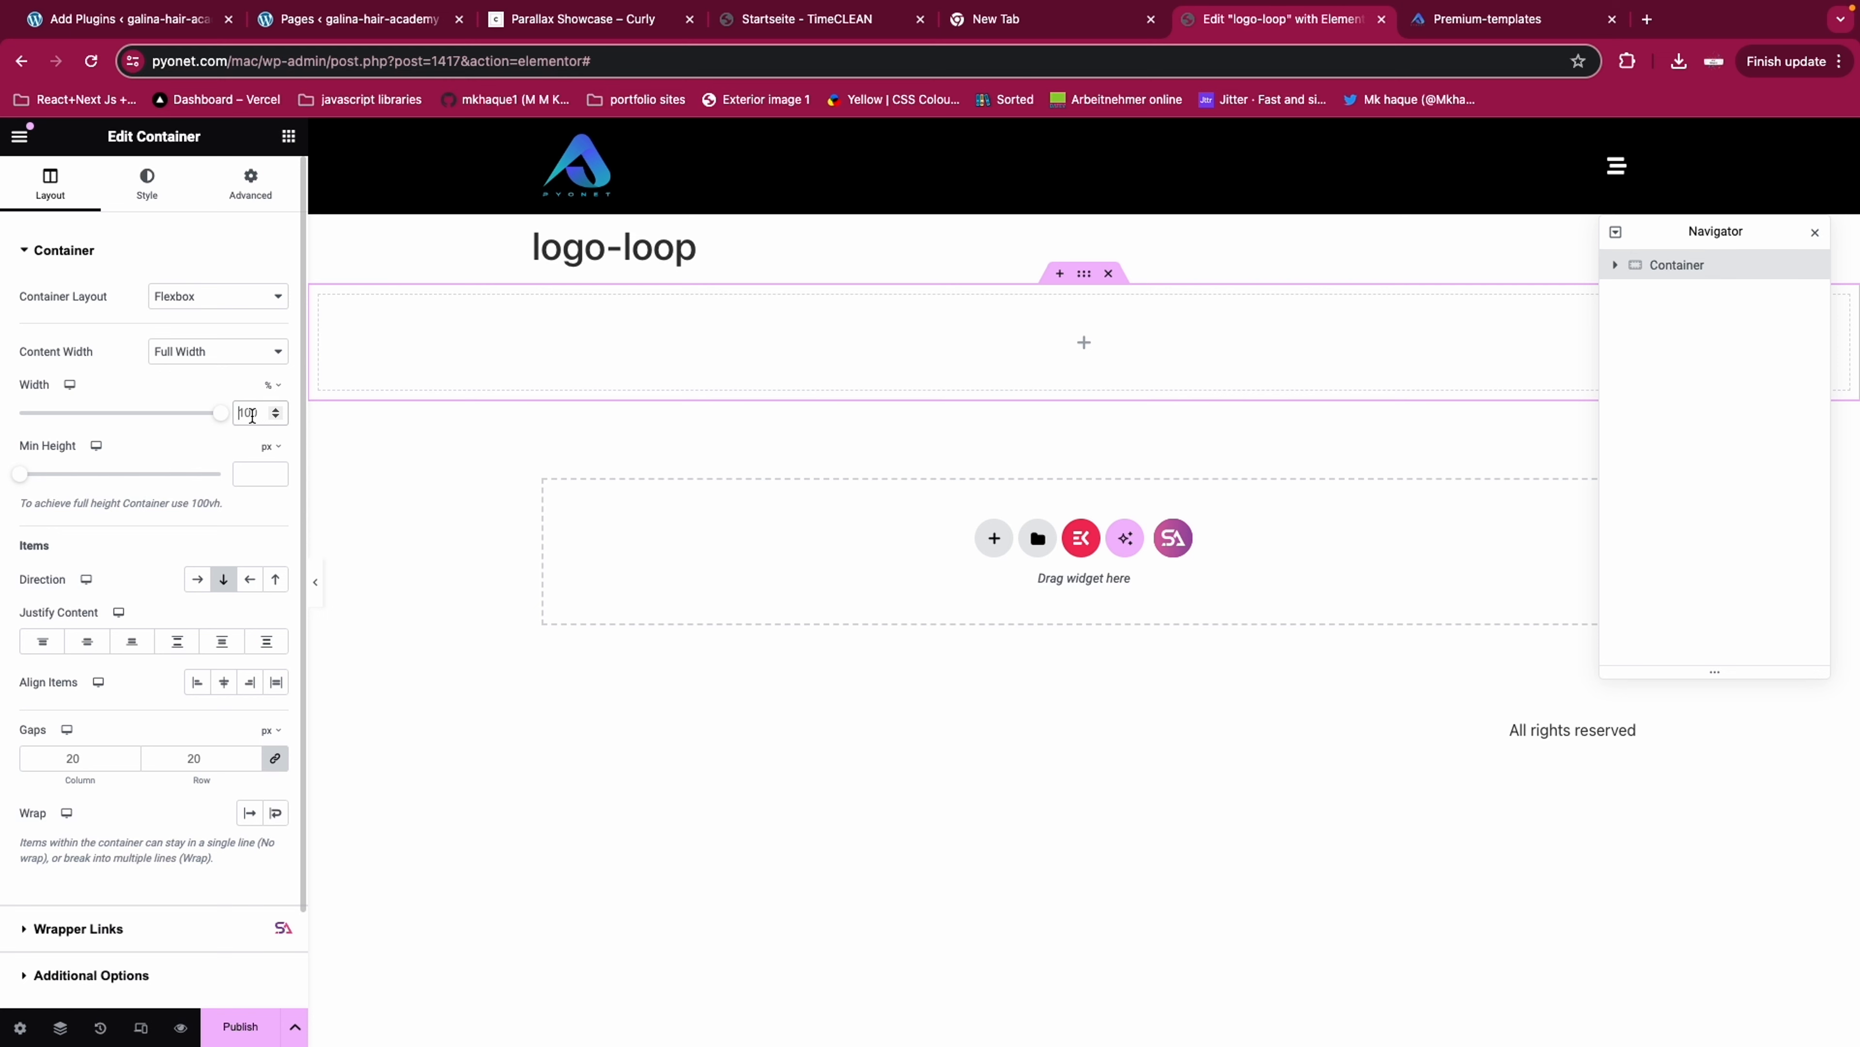
type("100")
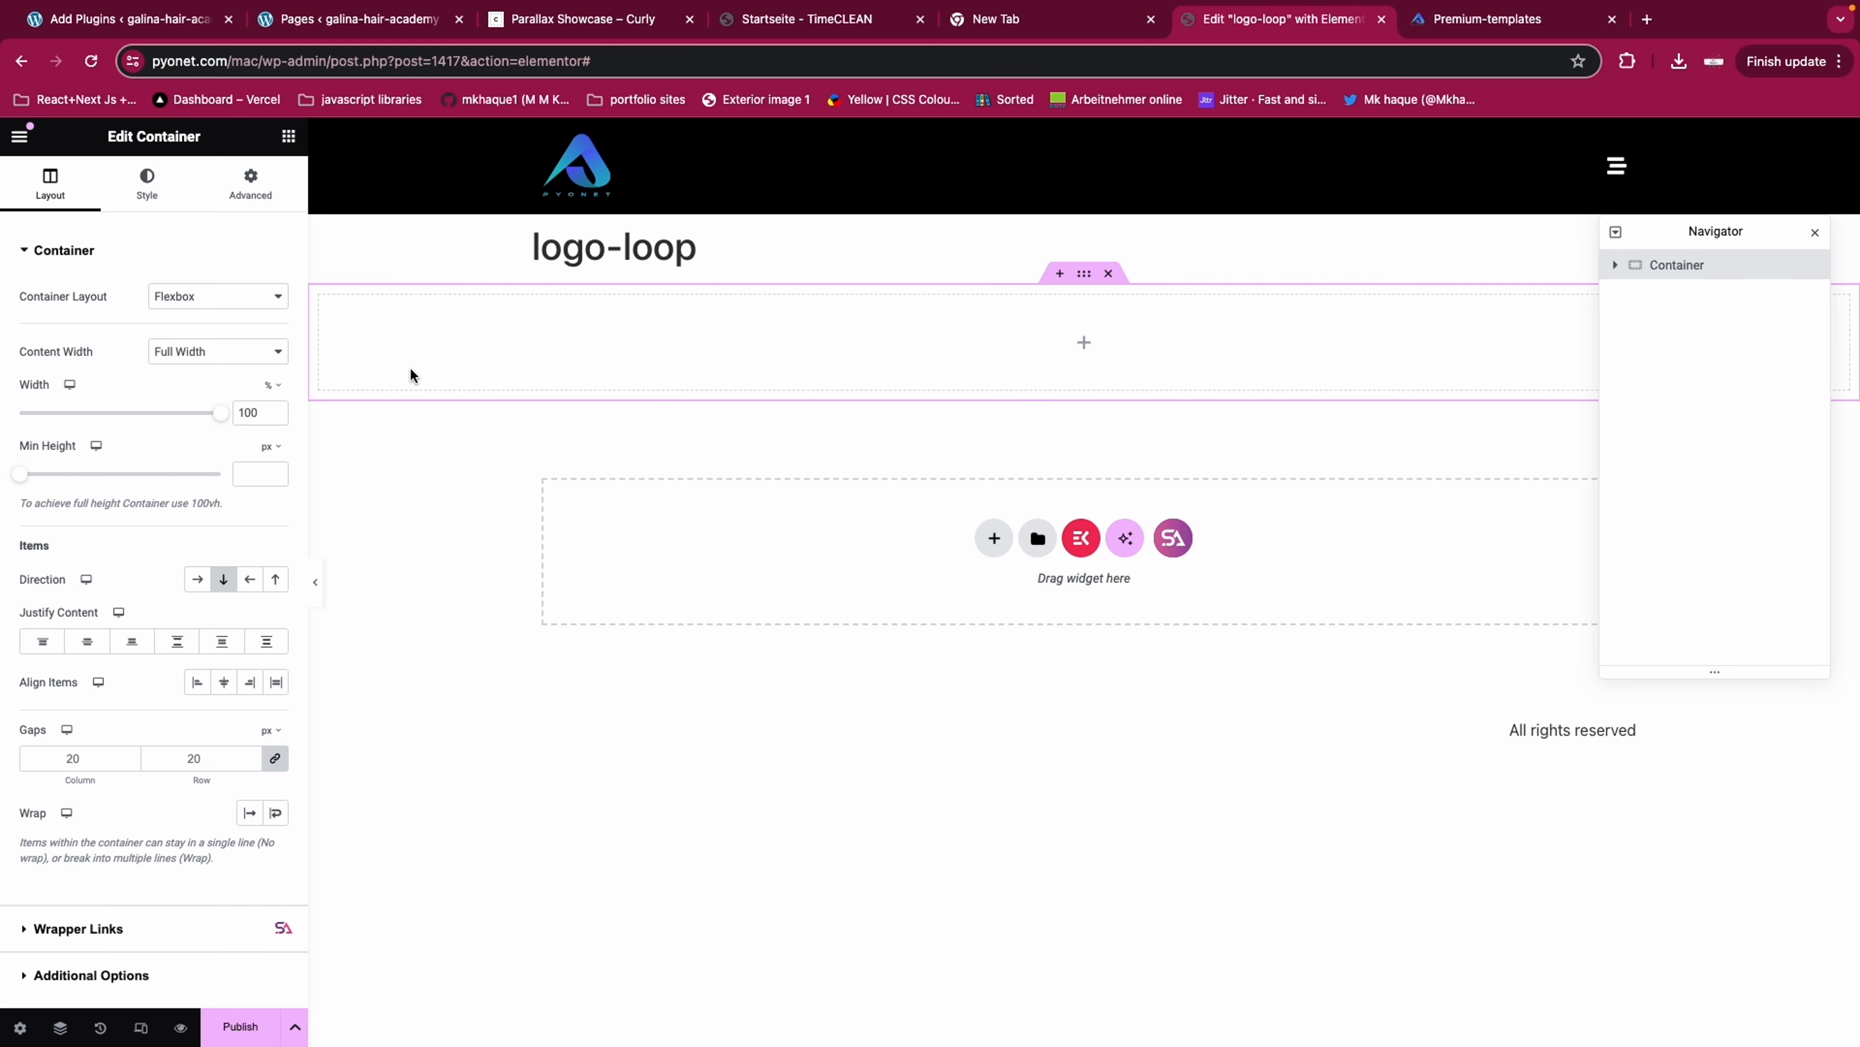
Find the Image Carousel widget by searching for "imag" and place it inside the container
left_click(1087, 344)
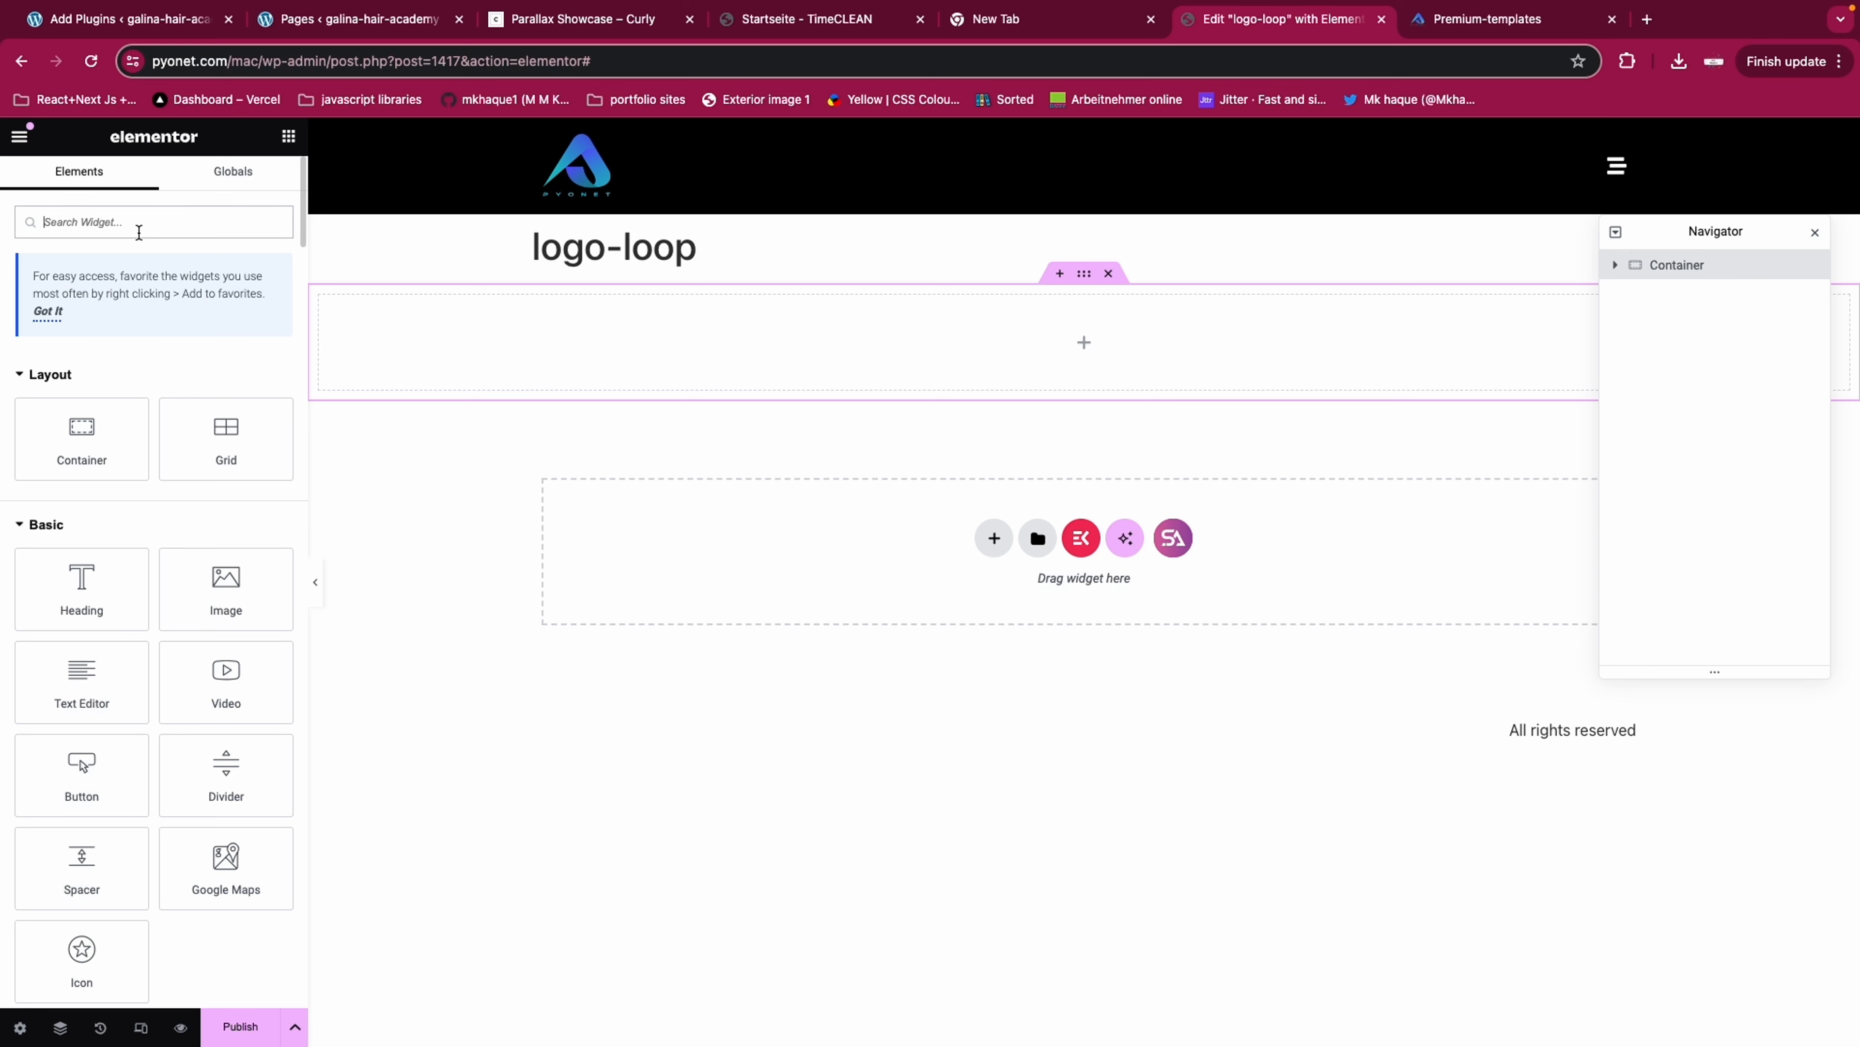
type("imag")
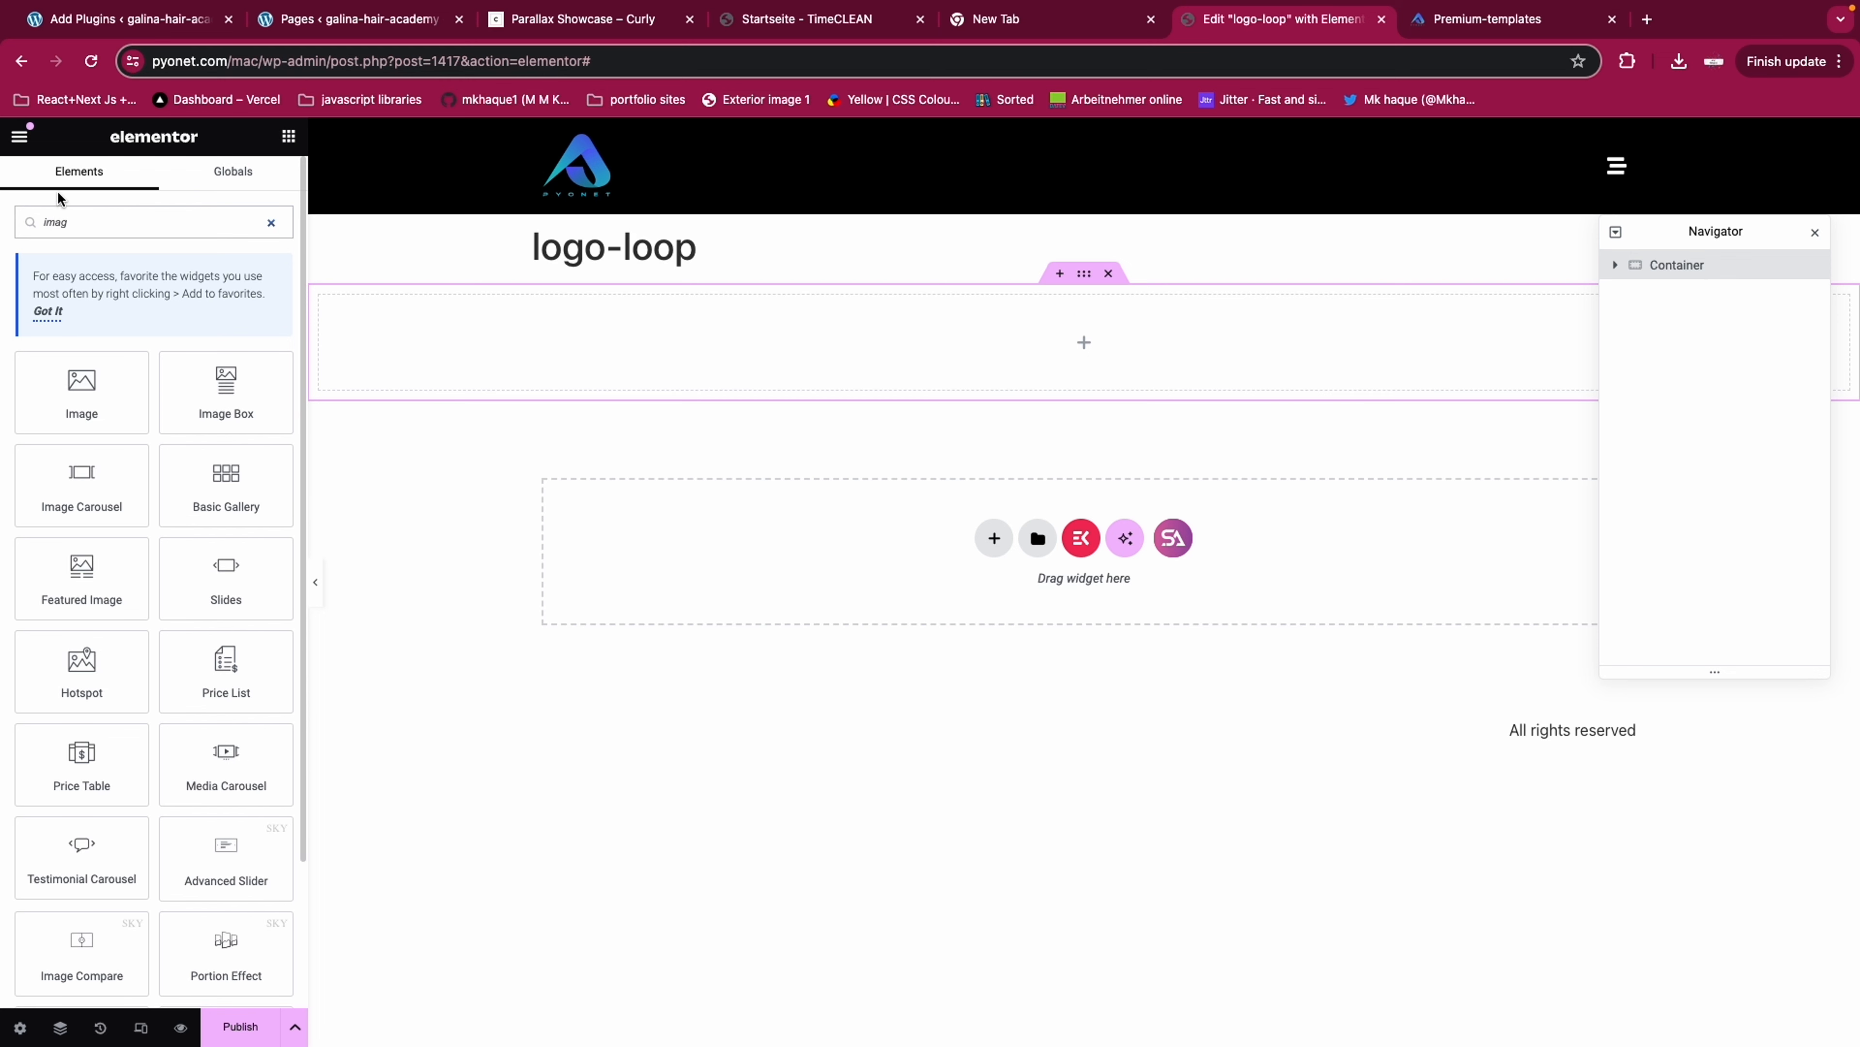
left_click_drag(76, 513, 1075, 377)
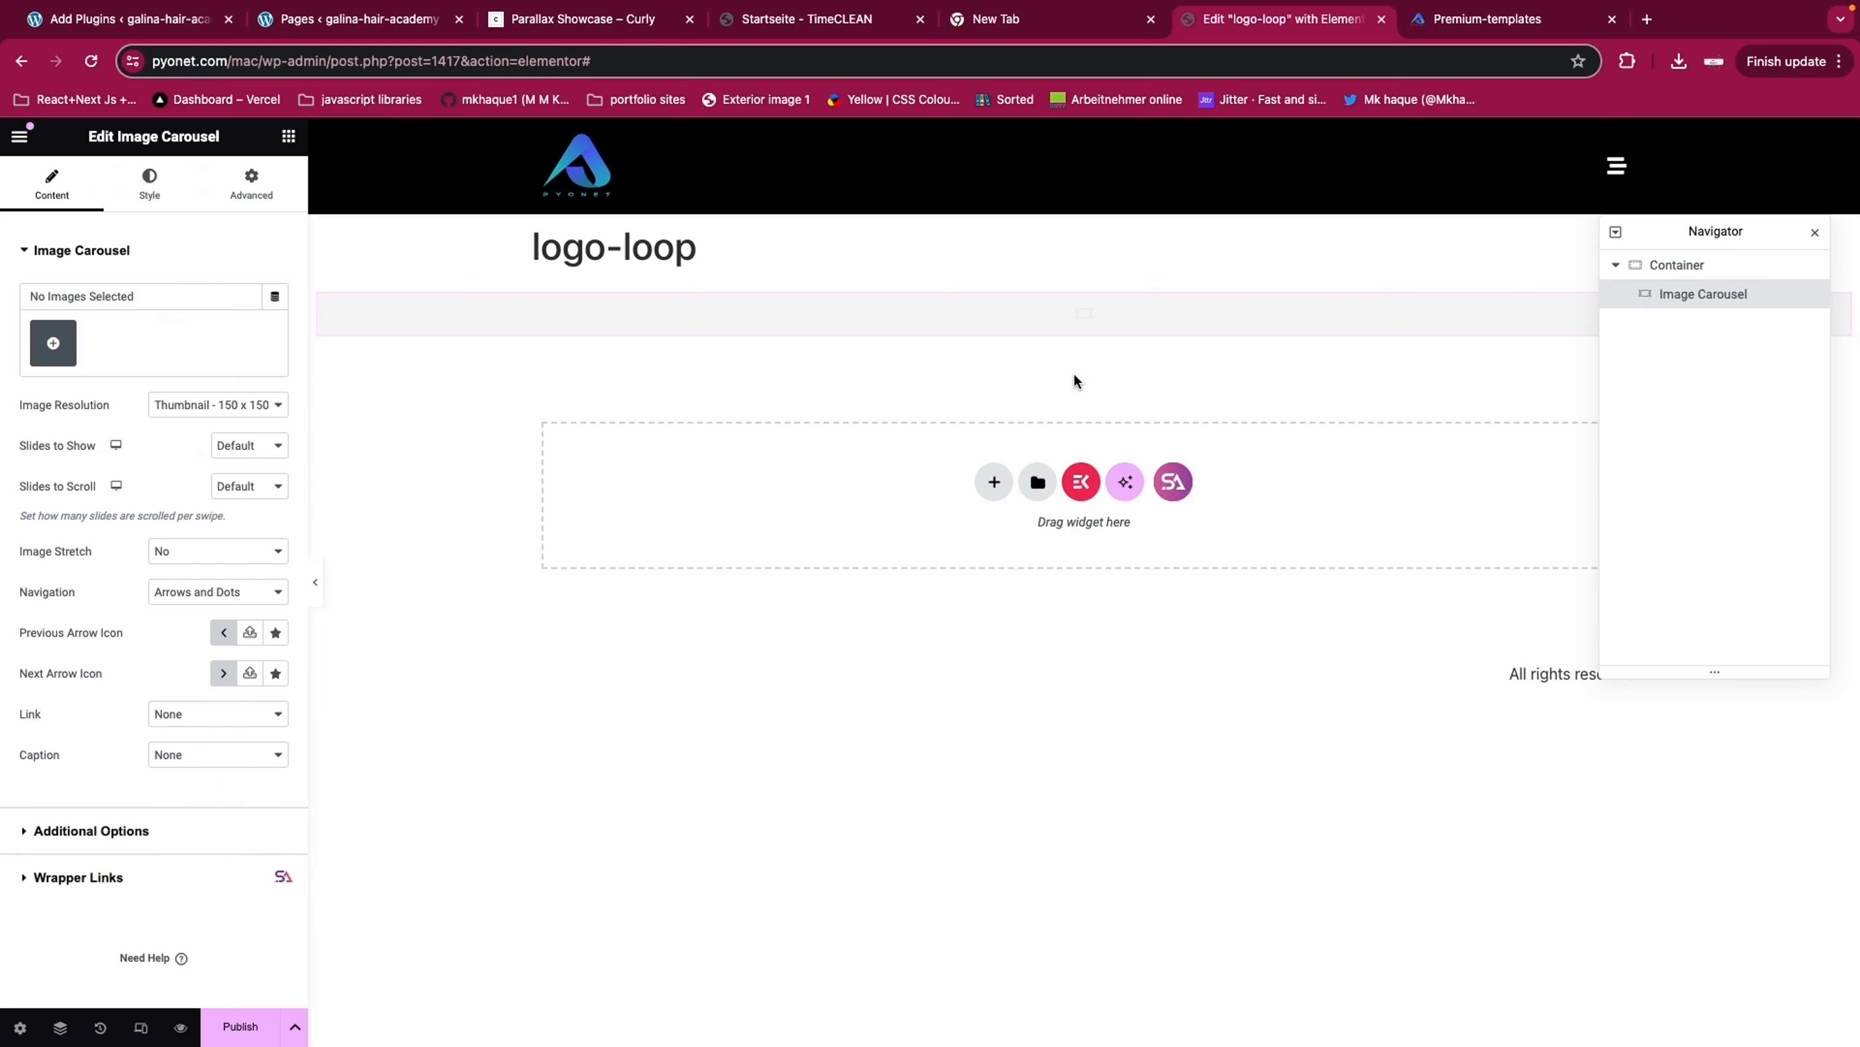
left_click(1089, 316)
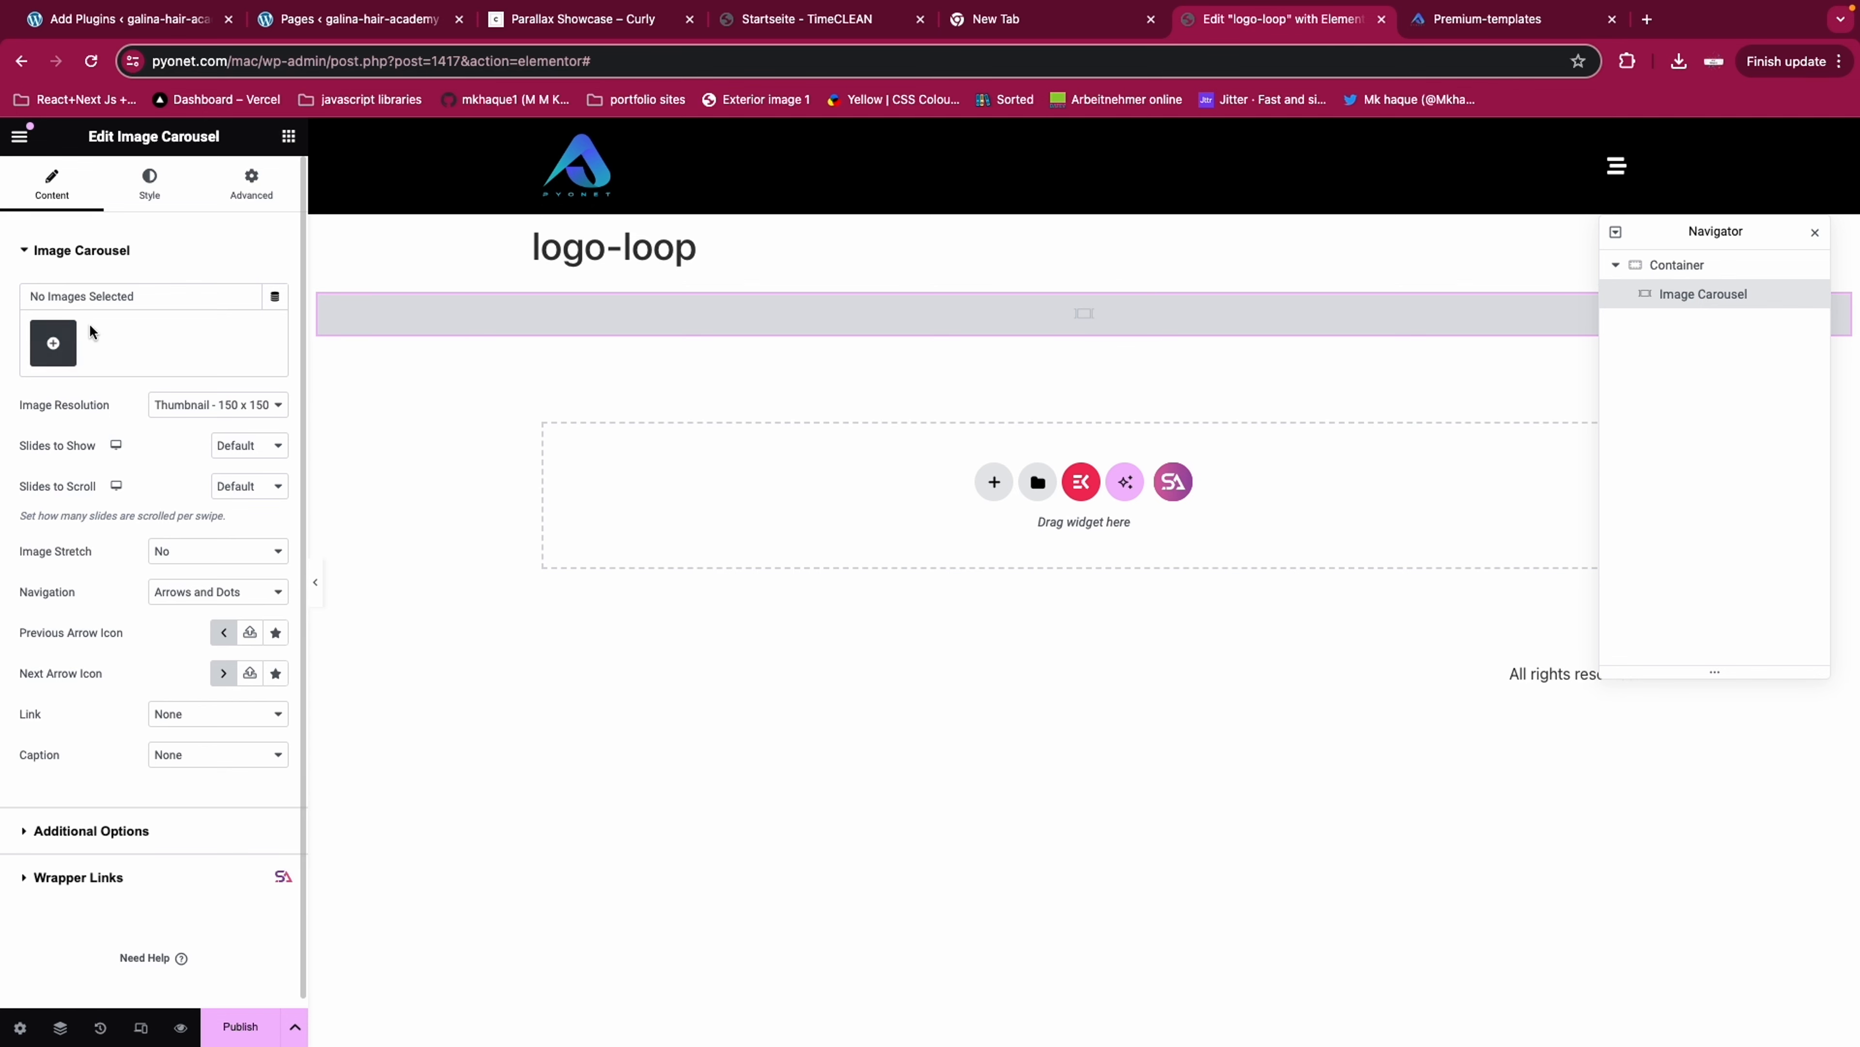
Insert a gallery of six media library logos into the carousel: the teal Y-shaped logo, App Store, Android, green mountain, Airbnb and IBM
left_click(52, 345)
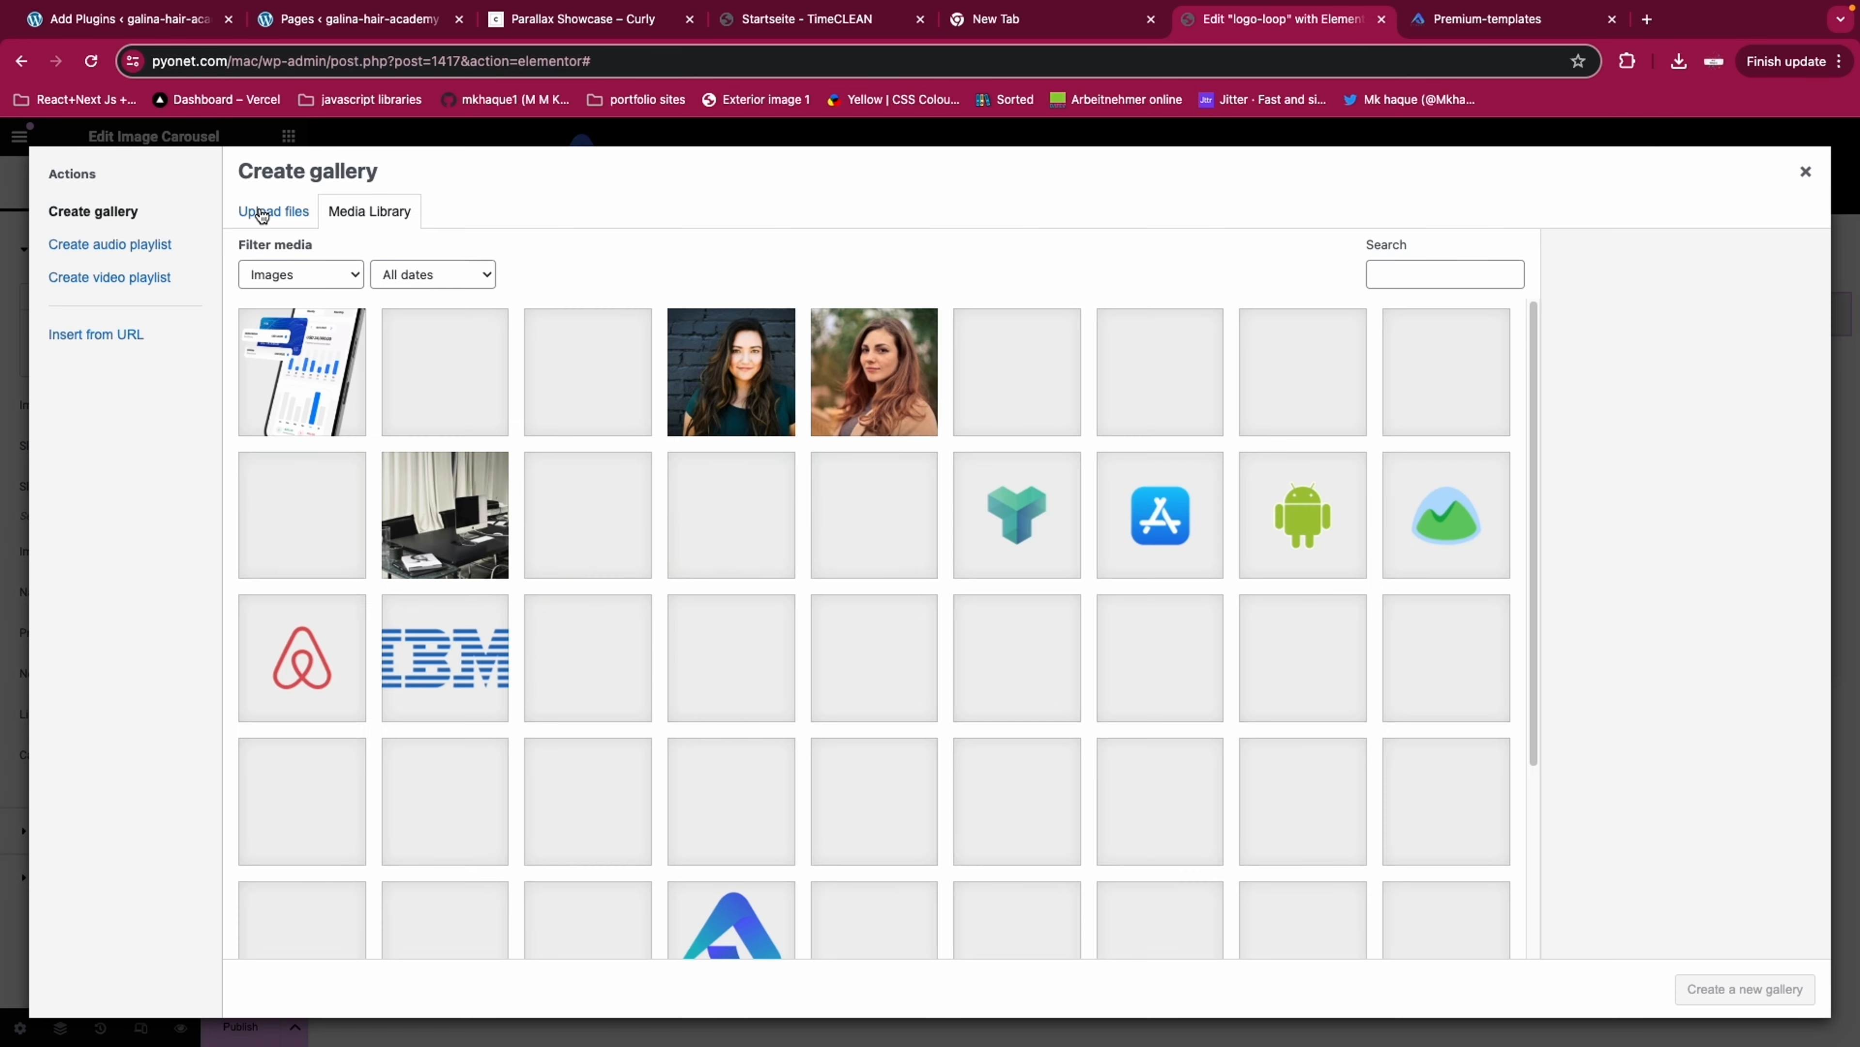
scroll(715, 587, "down", 2)
scroll(736, 594, "up", 2)
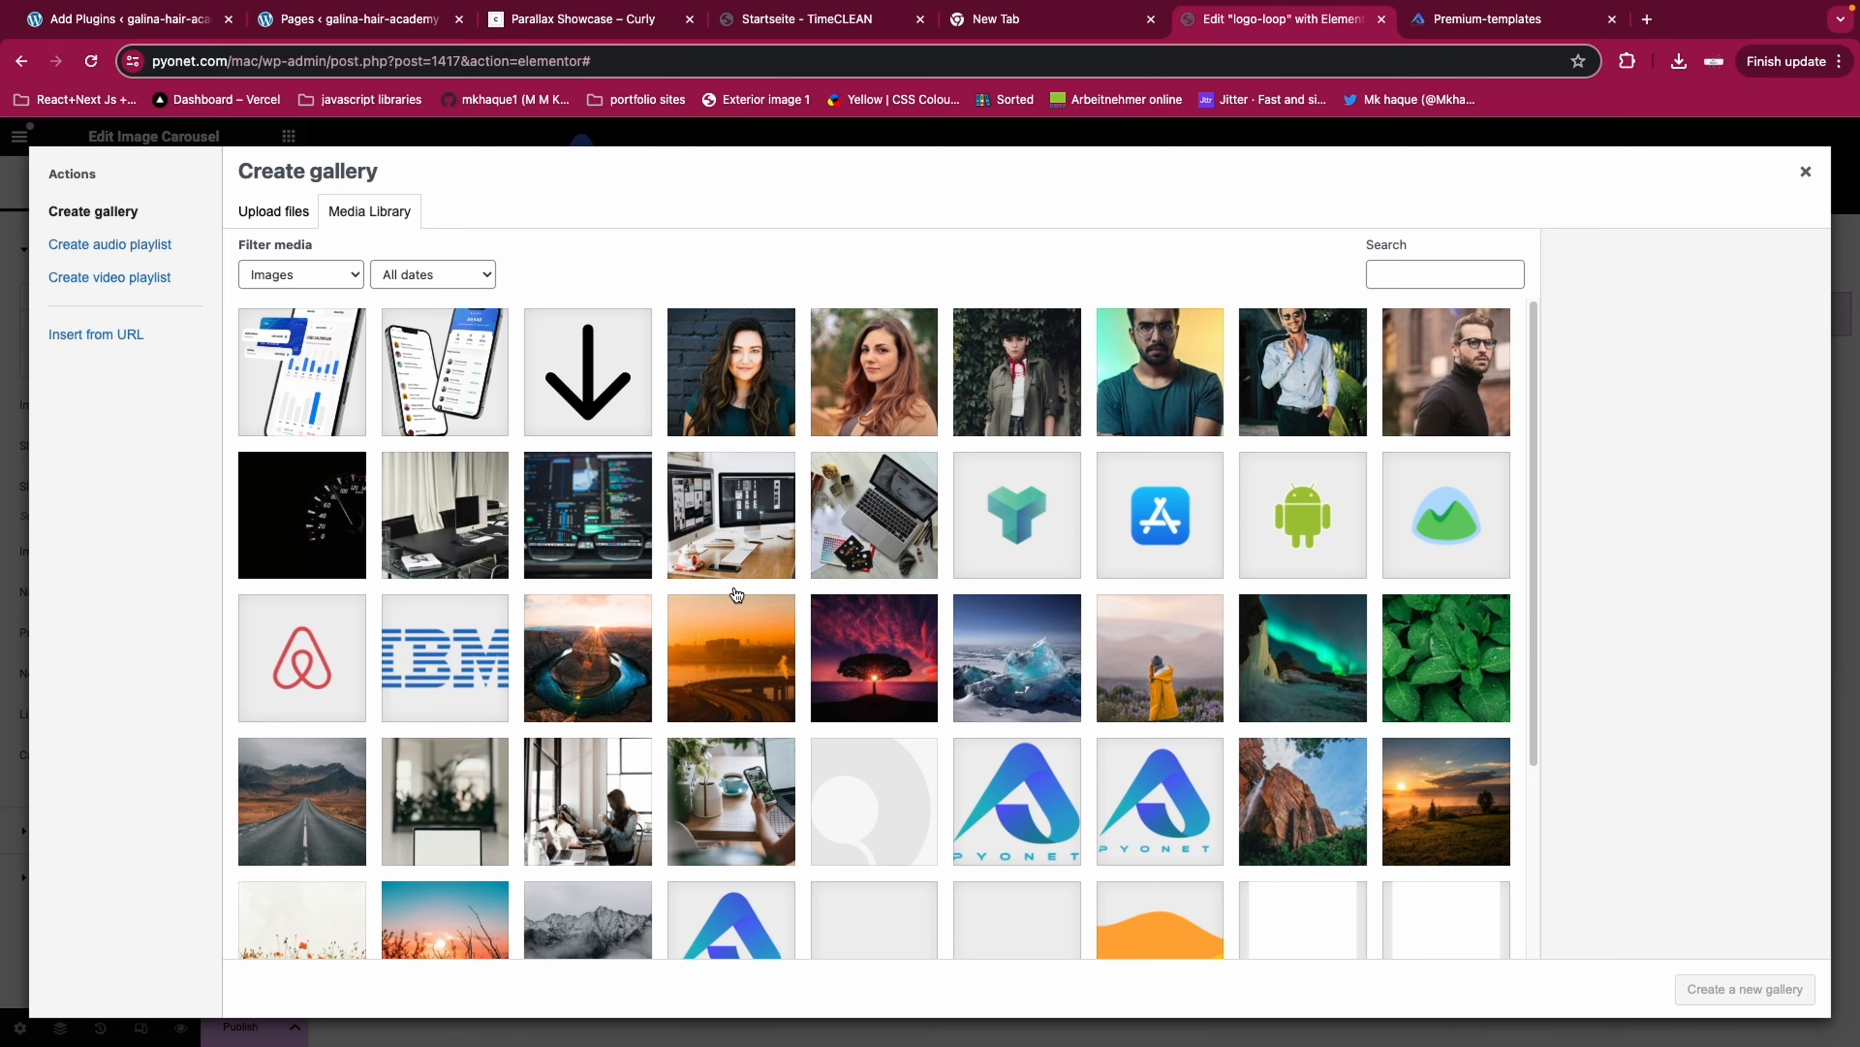
left_click(1059, 541)
left_click(1172, 535)
left_click(1311, 535)
left_click(1428, 532)
left_click(326, 667)
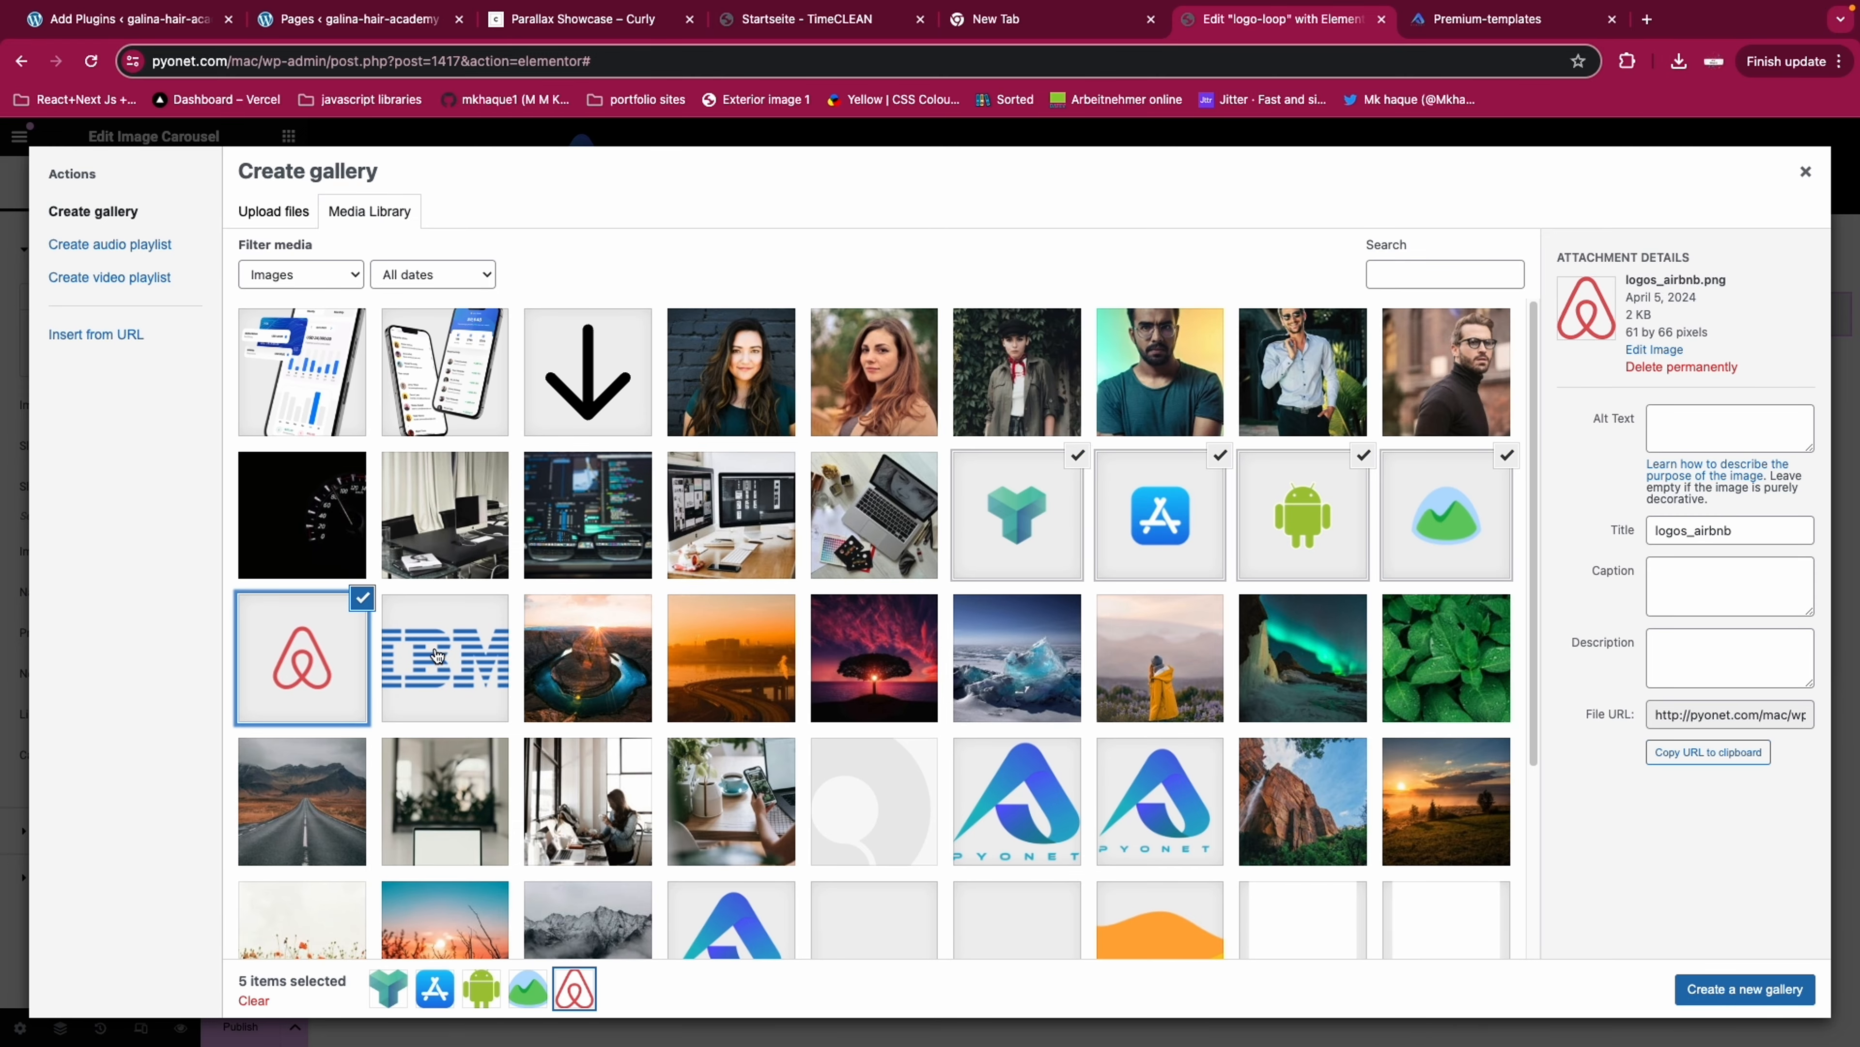
left_click(438, 655)
left_click(1745, 989)
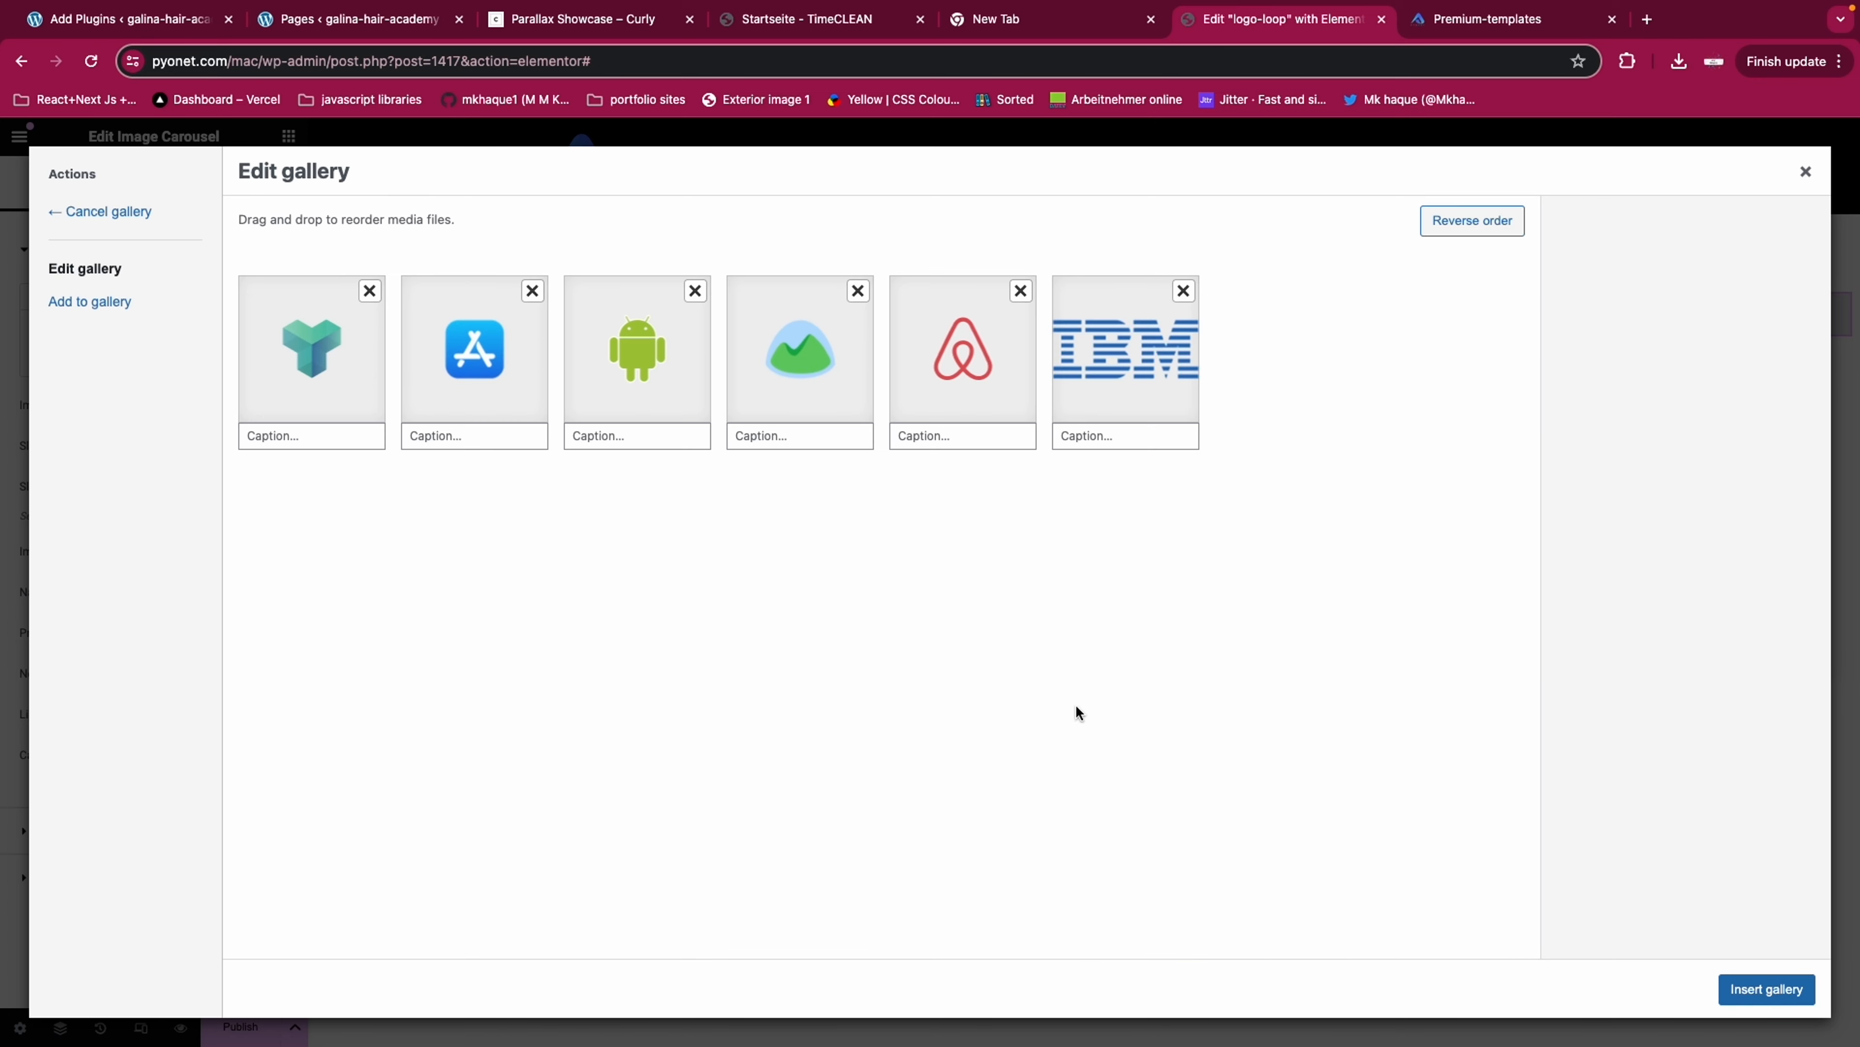
left_click(1750, 989)
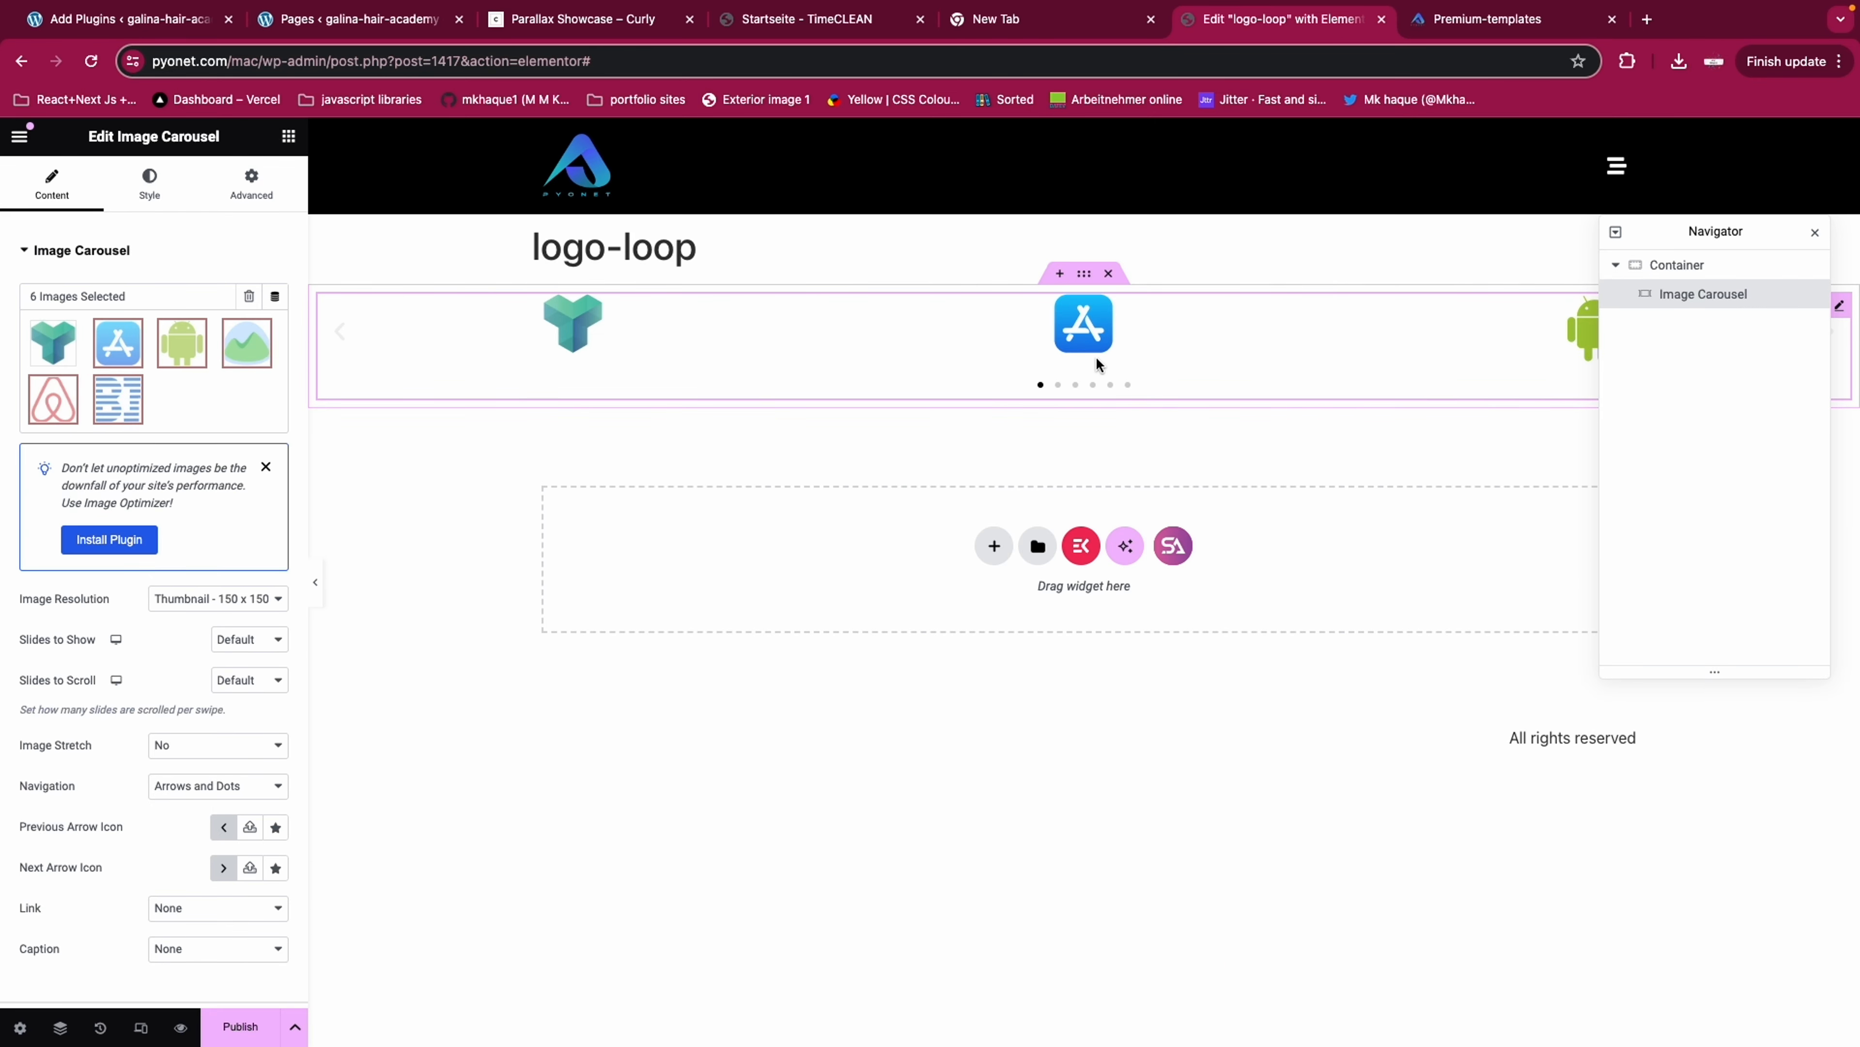
Set the carousel's Slides to Show to 5 and Slides to Scroll to 1
left_click(189, 605)
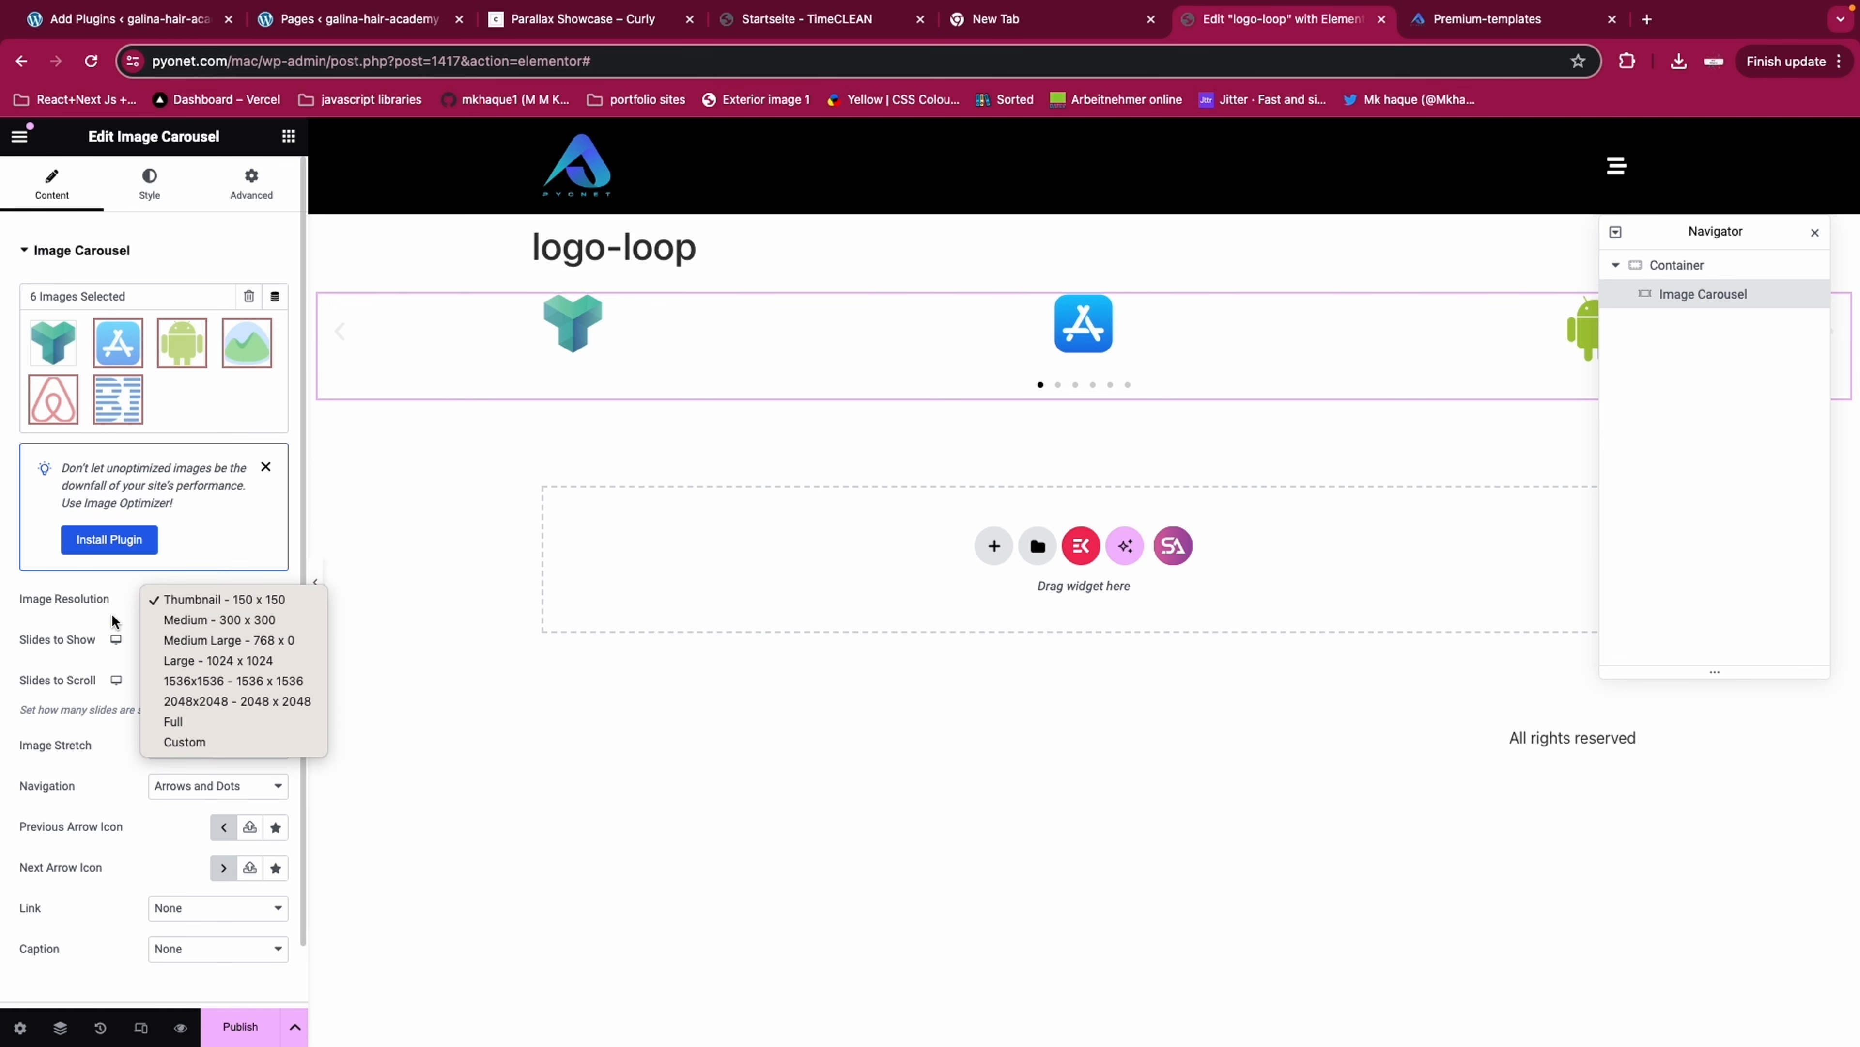
left_click(106, 621)
left_click(245, 639)
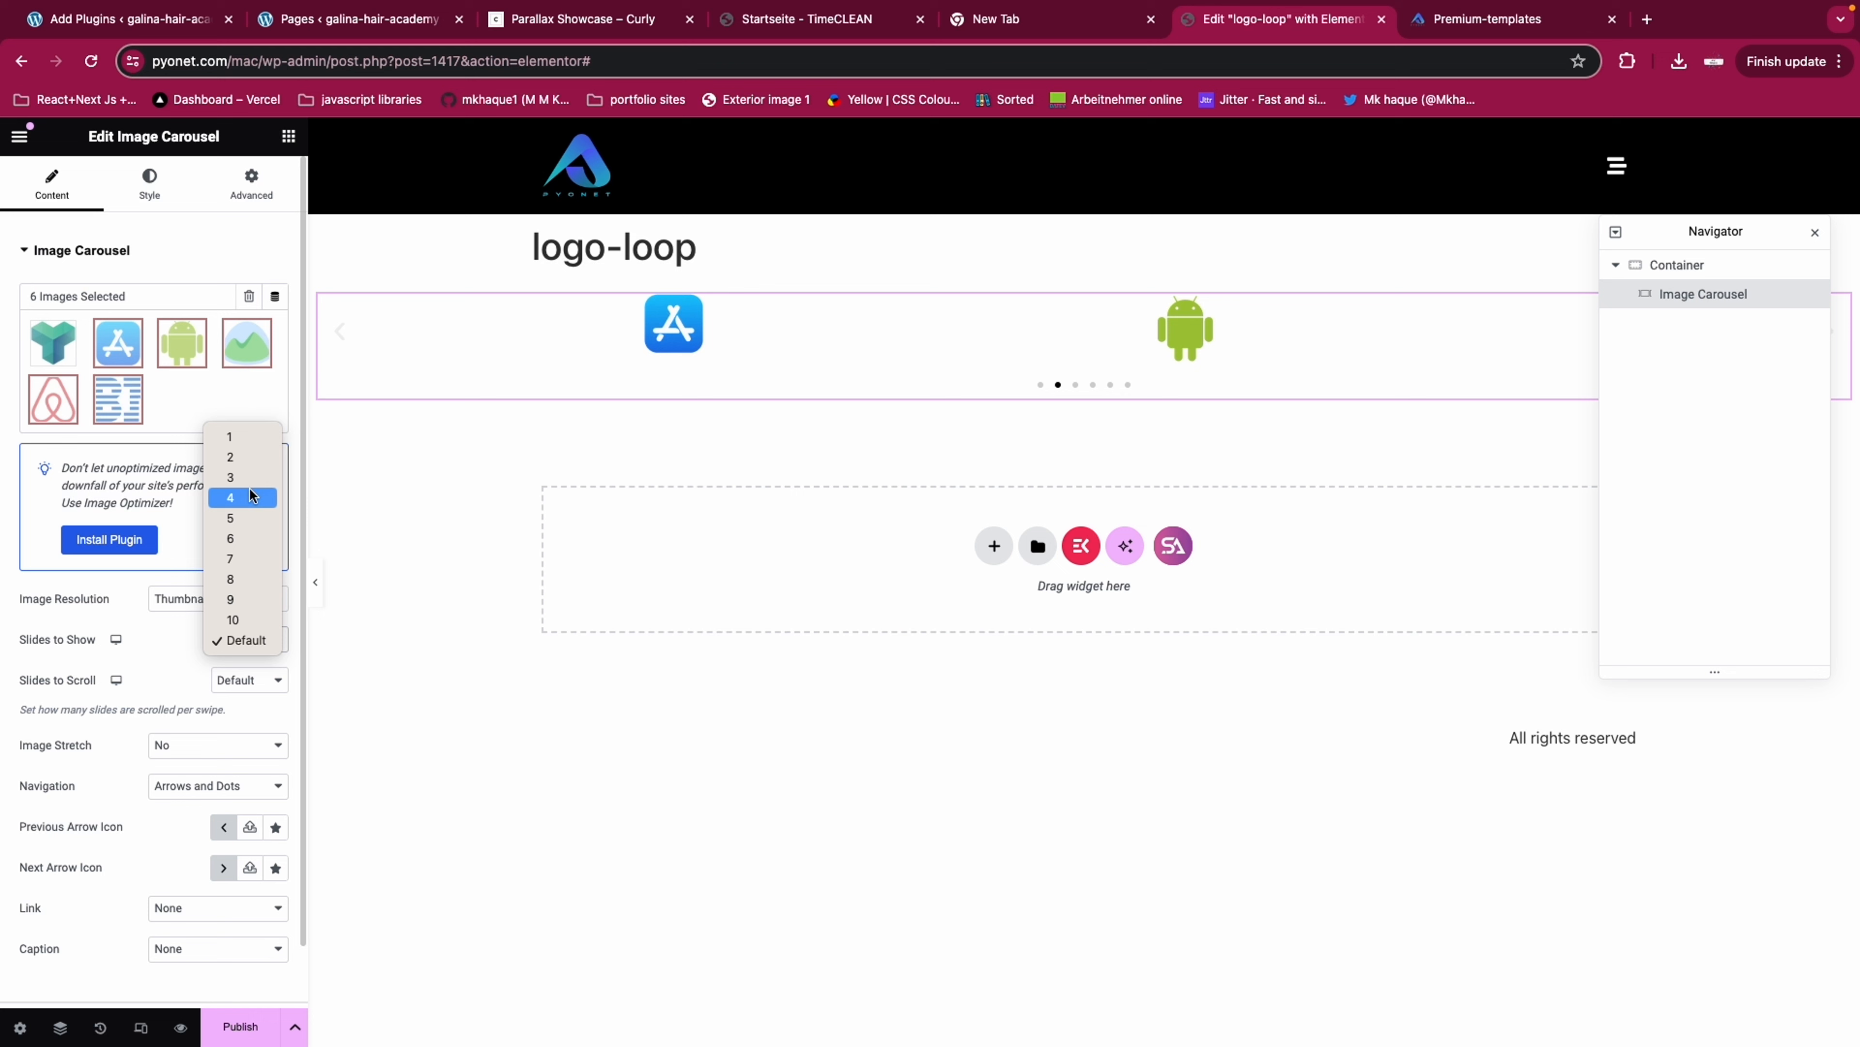
left_click(242, 519)
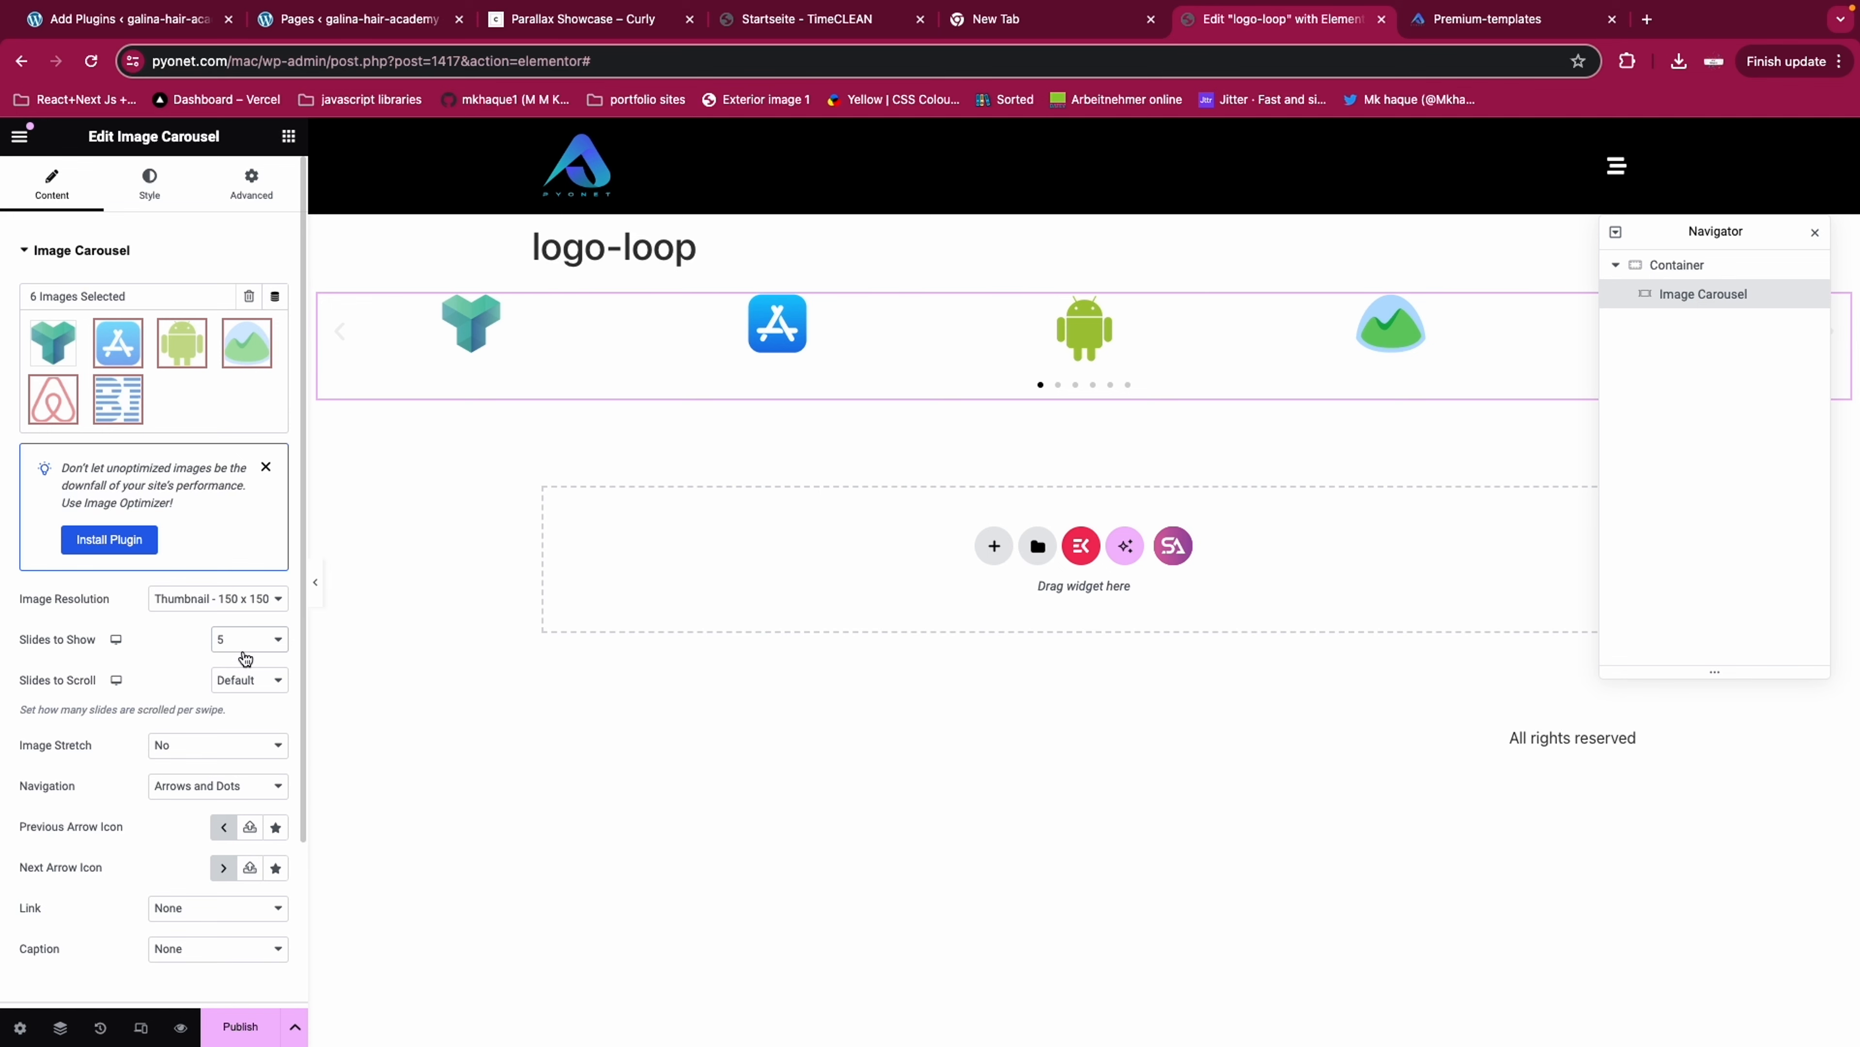
left_click(250, 680)
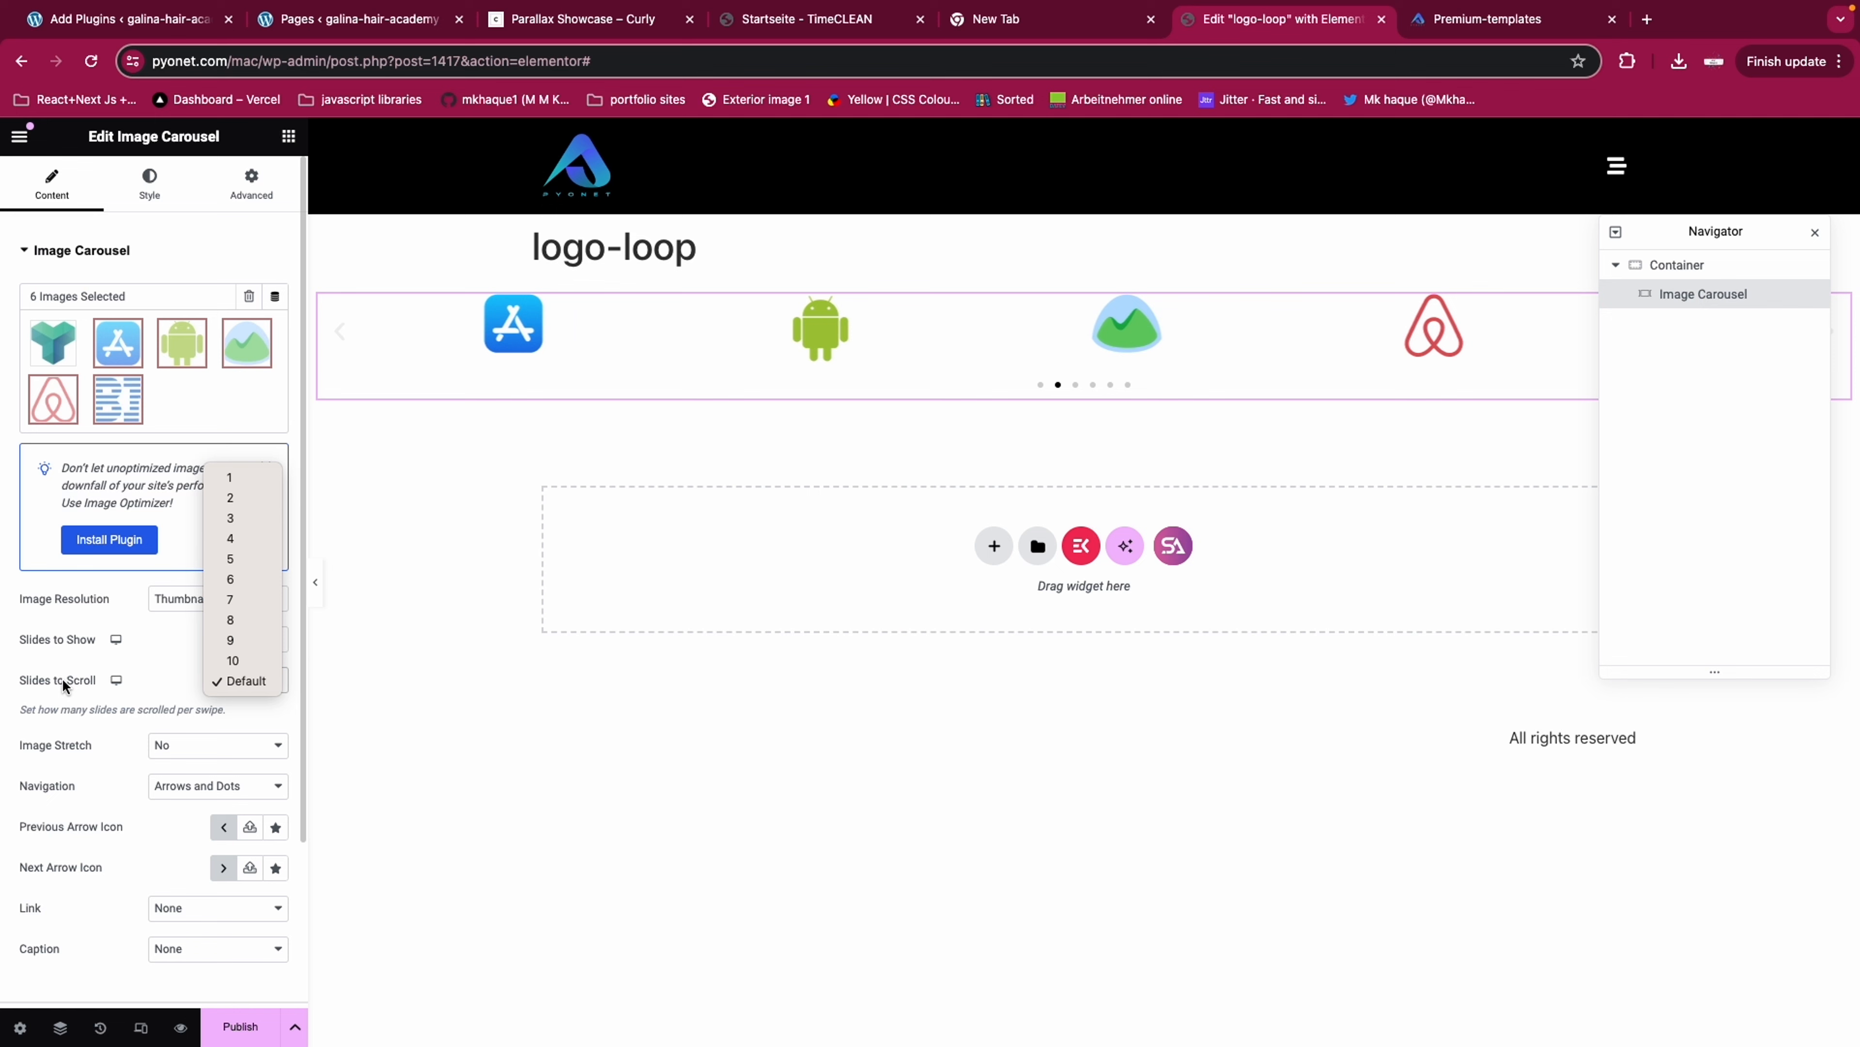
left_click(242, 478)
Try Image Stretch set to Yes on the carousel, and return it to No
scroll(165, 692, "down", 1)
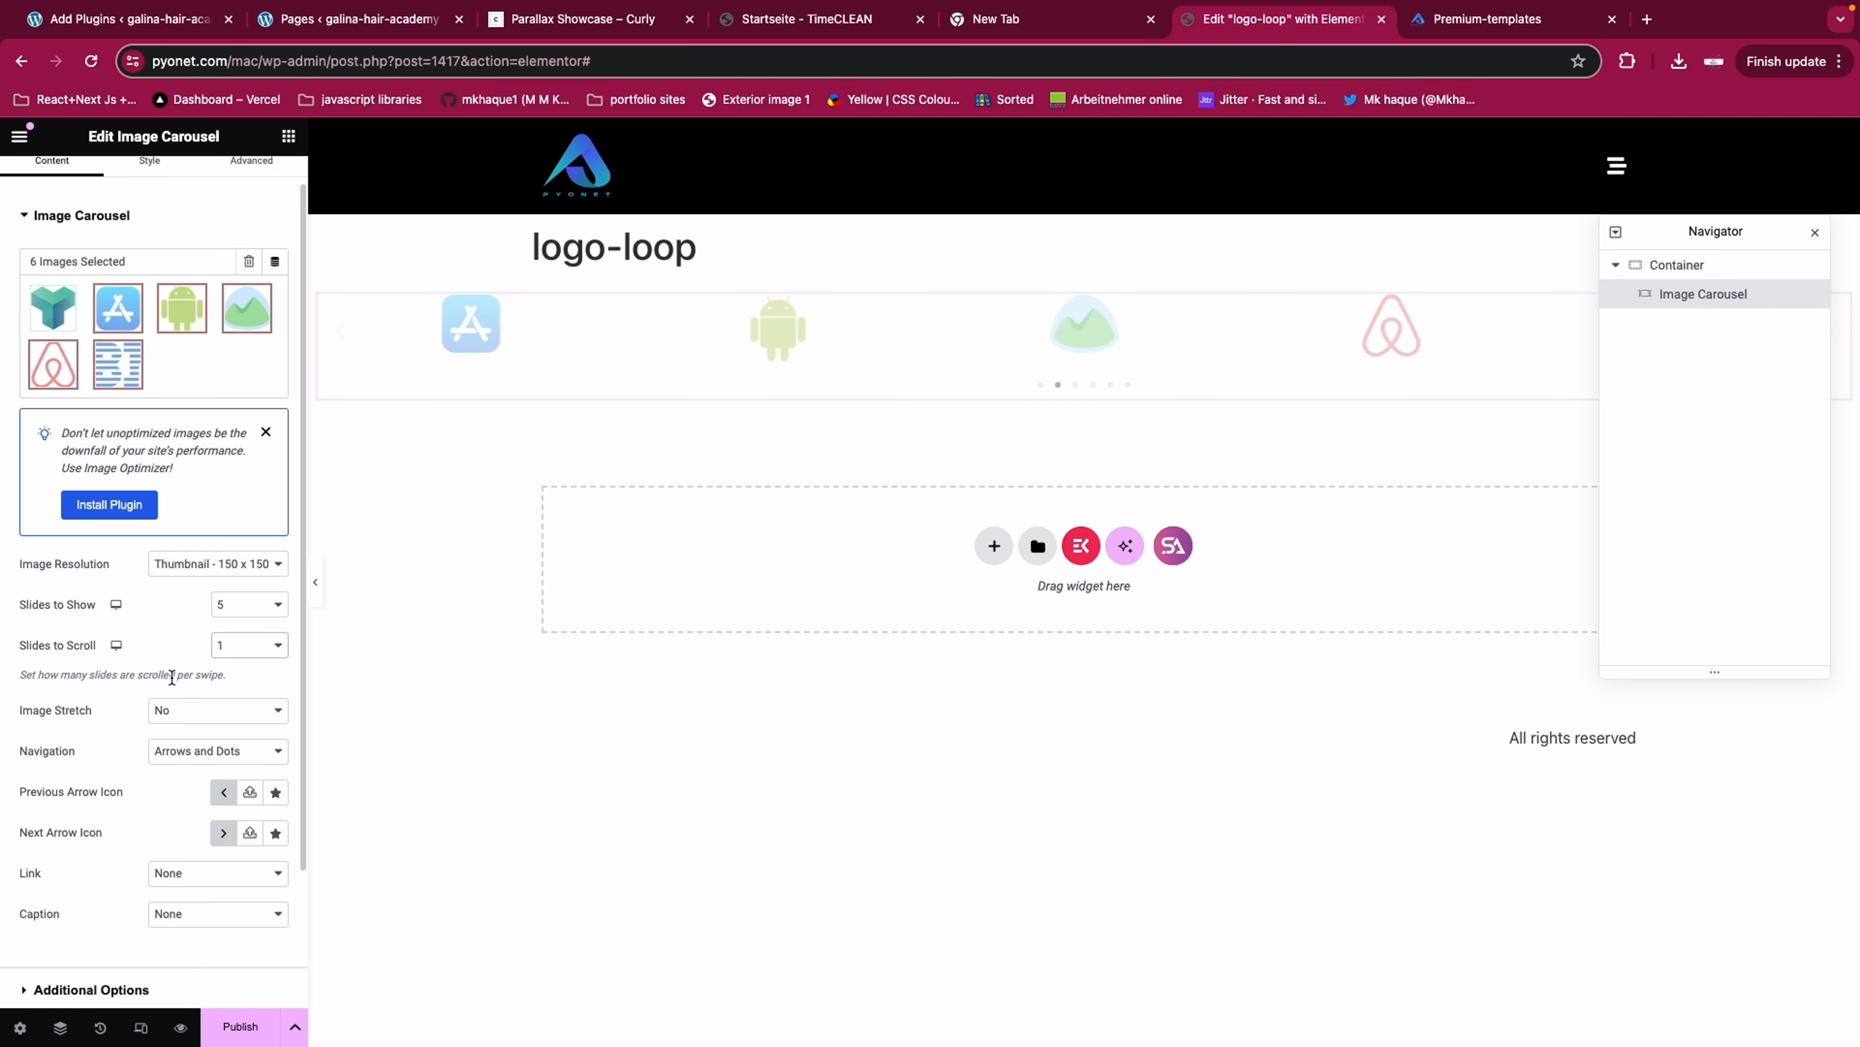
left_click(192, 721)
left_click(189, 733)
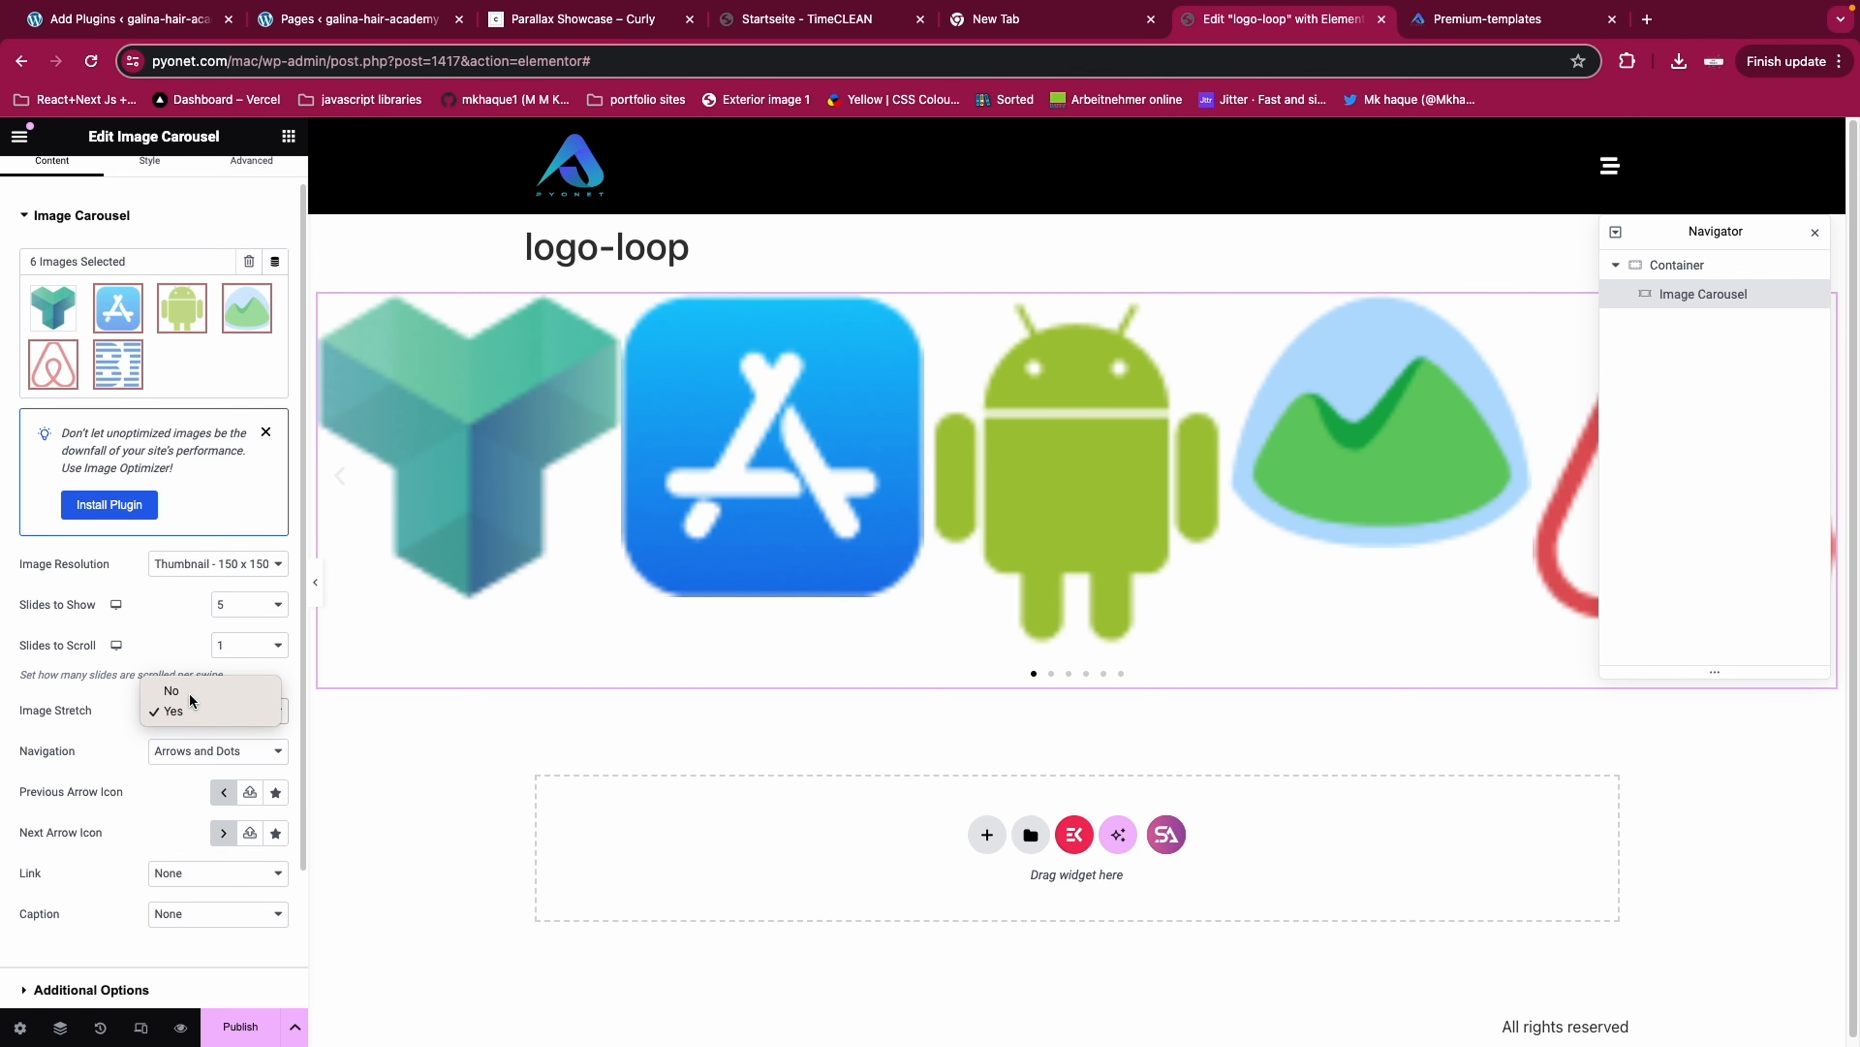
left_click(189, 690)
Set the carousel's Navigation to None to remove the arrows and dots
scroll(97, 679, "down", 3)
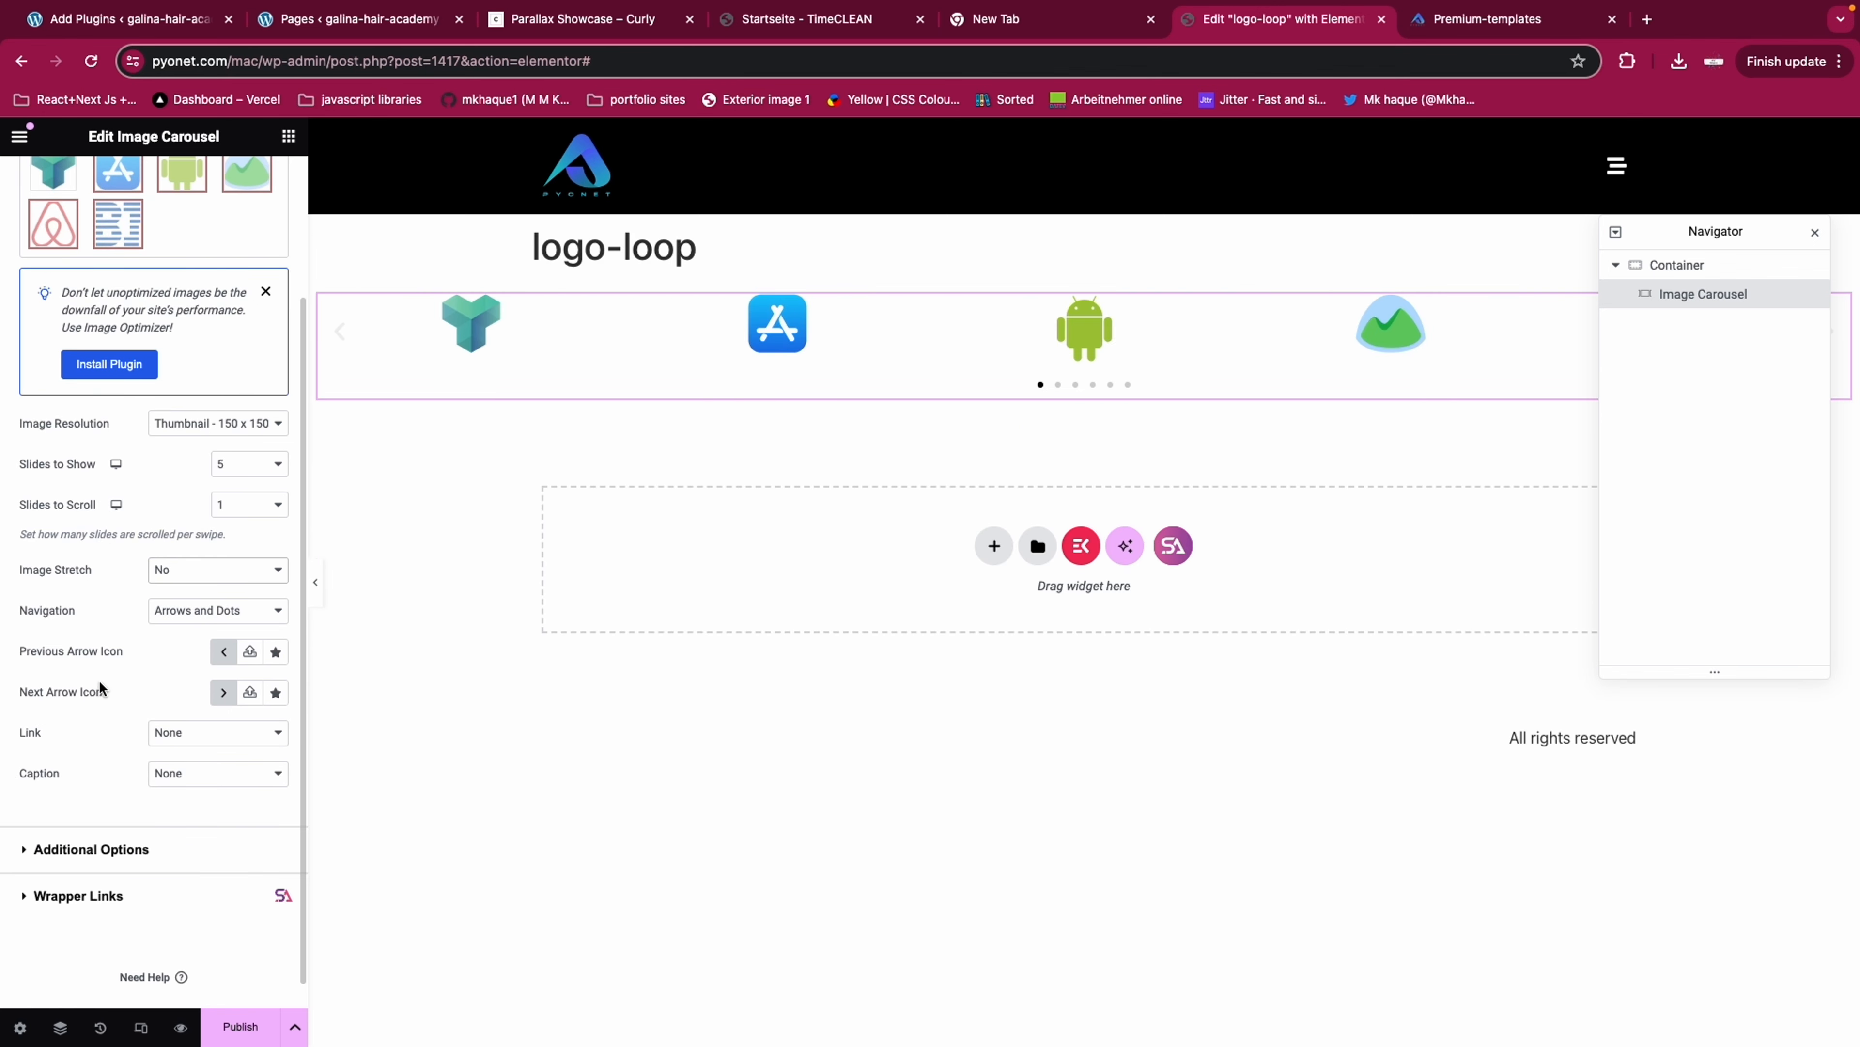
left_click(188, 613)
left_click(190, 672)
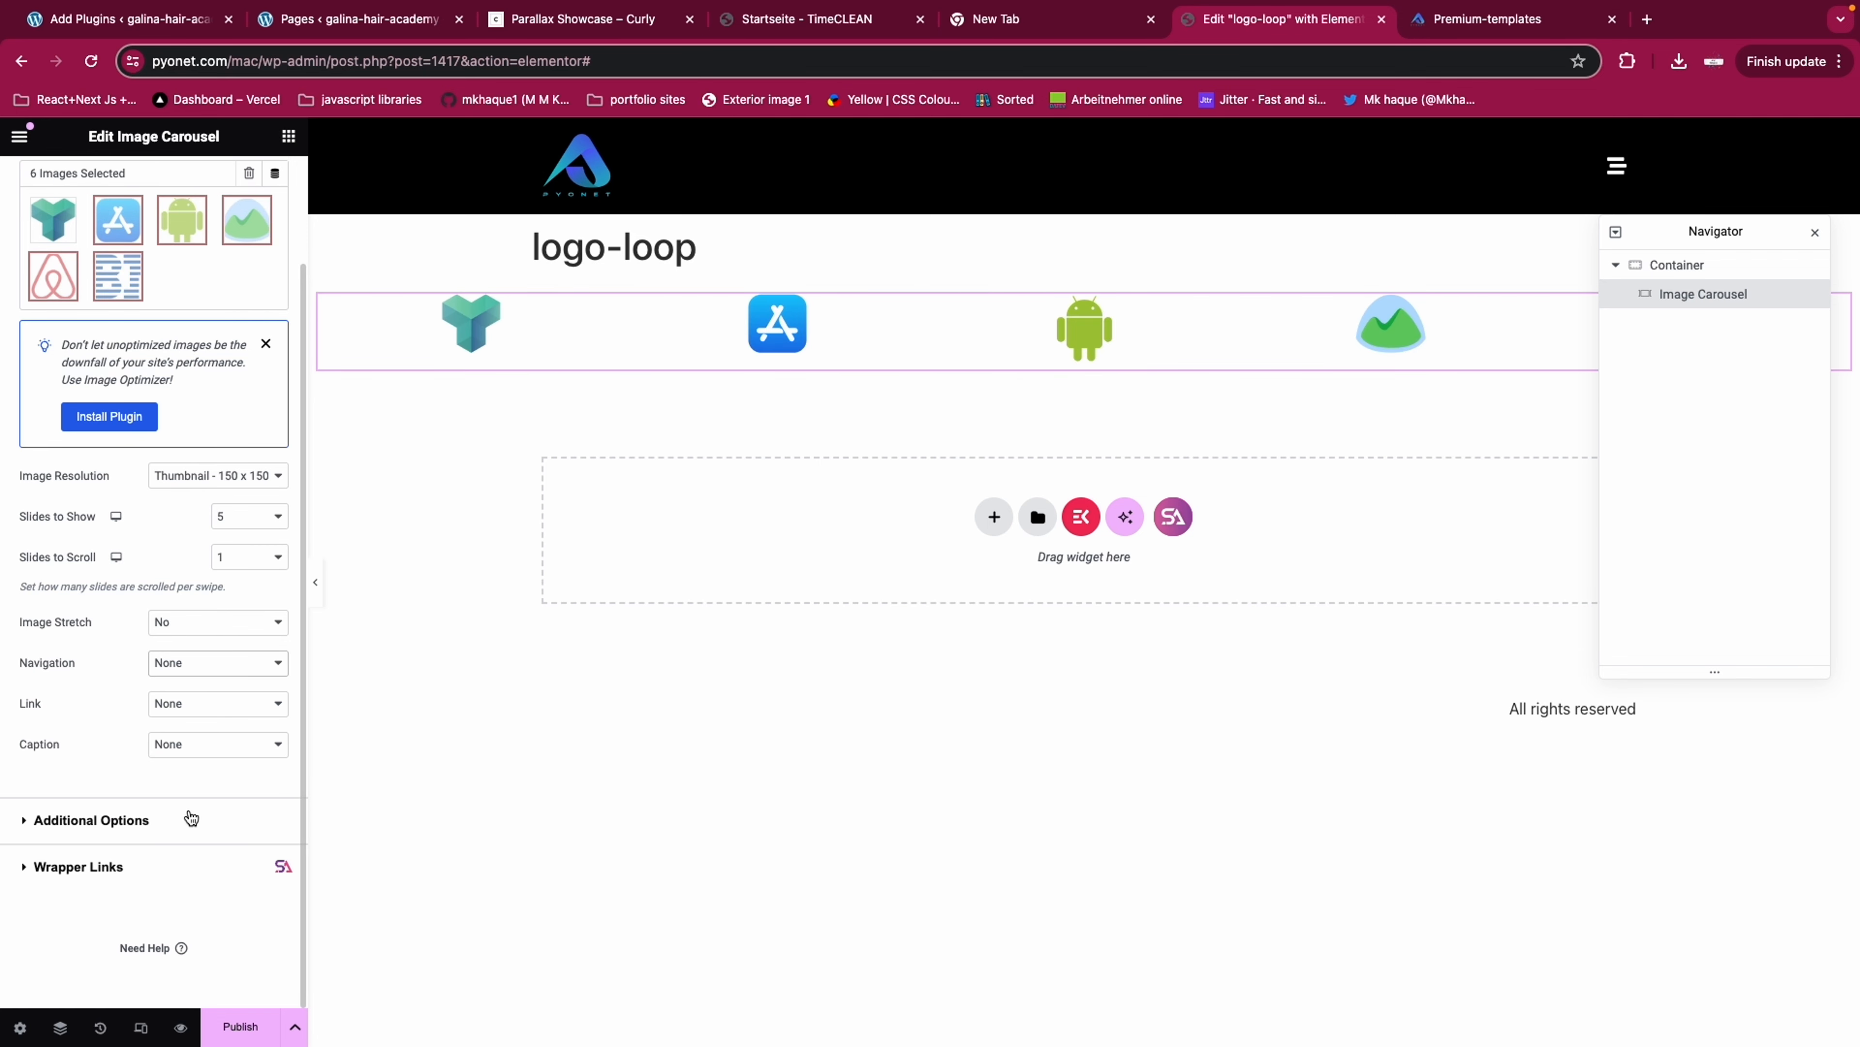
Set the carousel's Direction to Right in its additional options
left_click(122, 833)
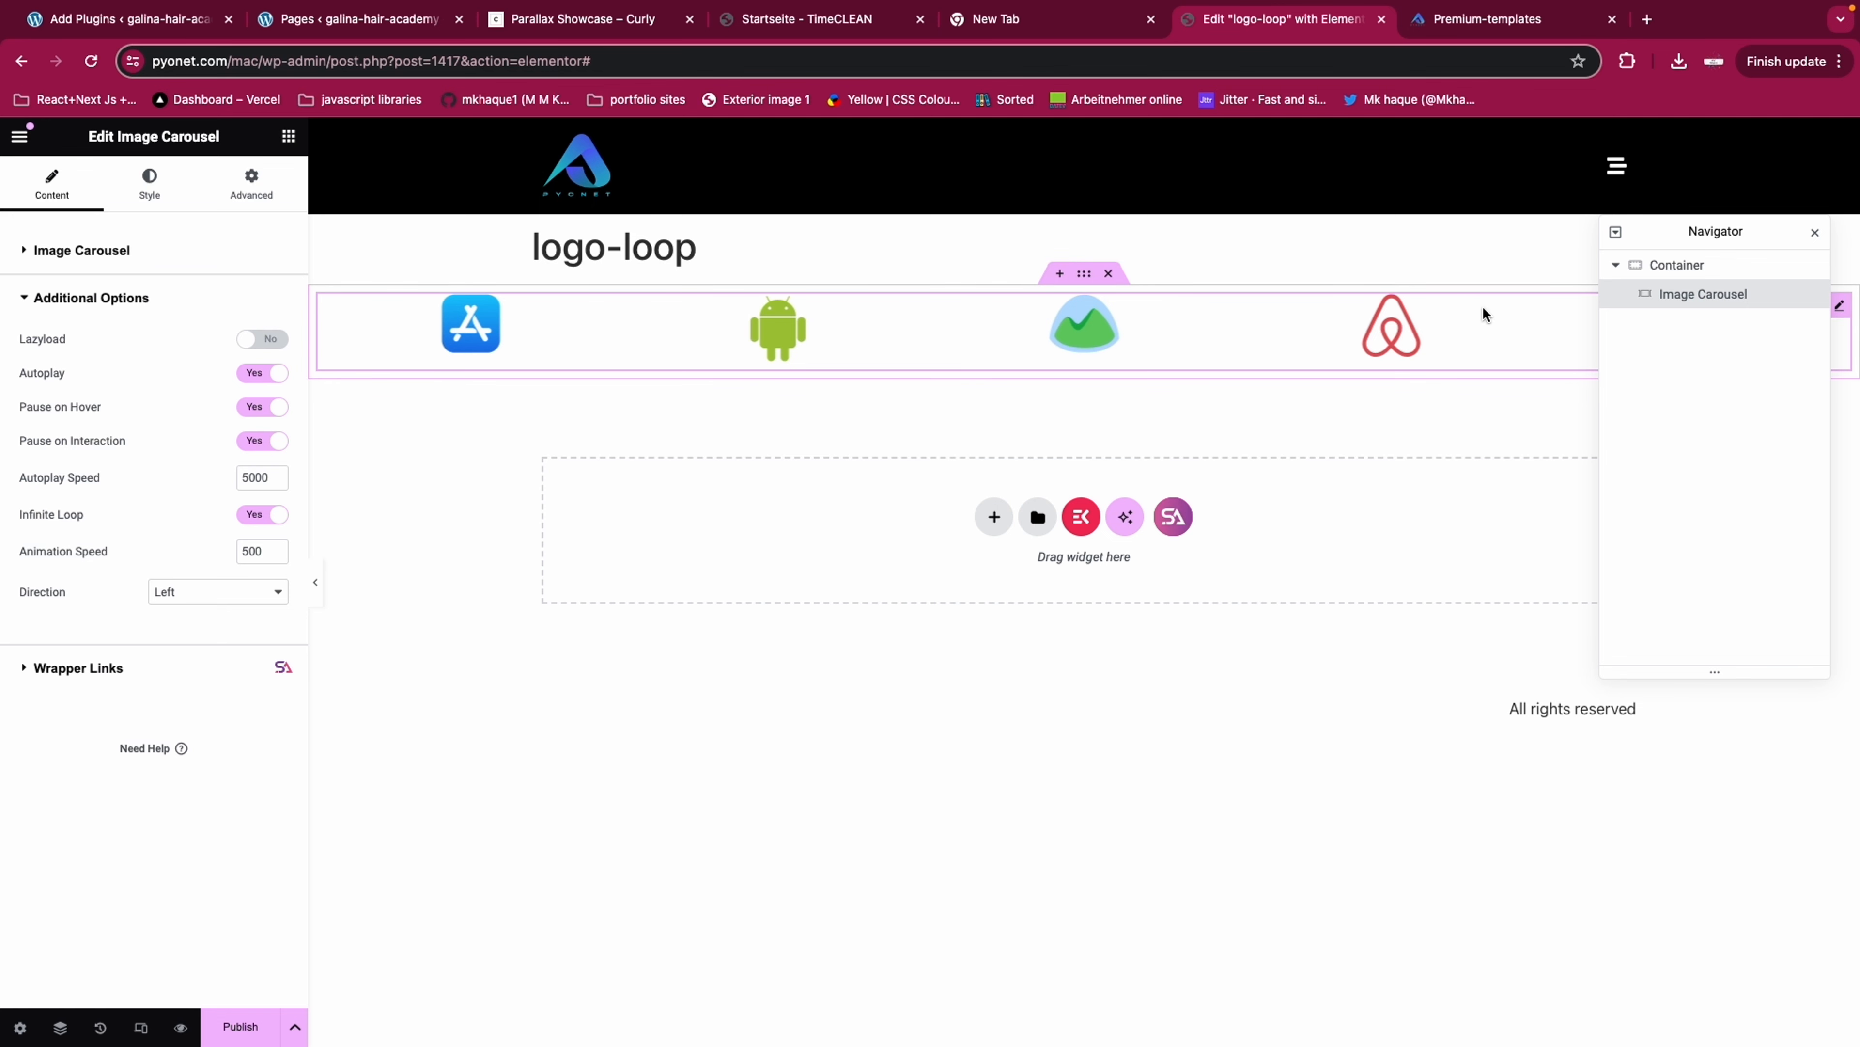
left_click(197, 594)
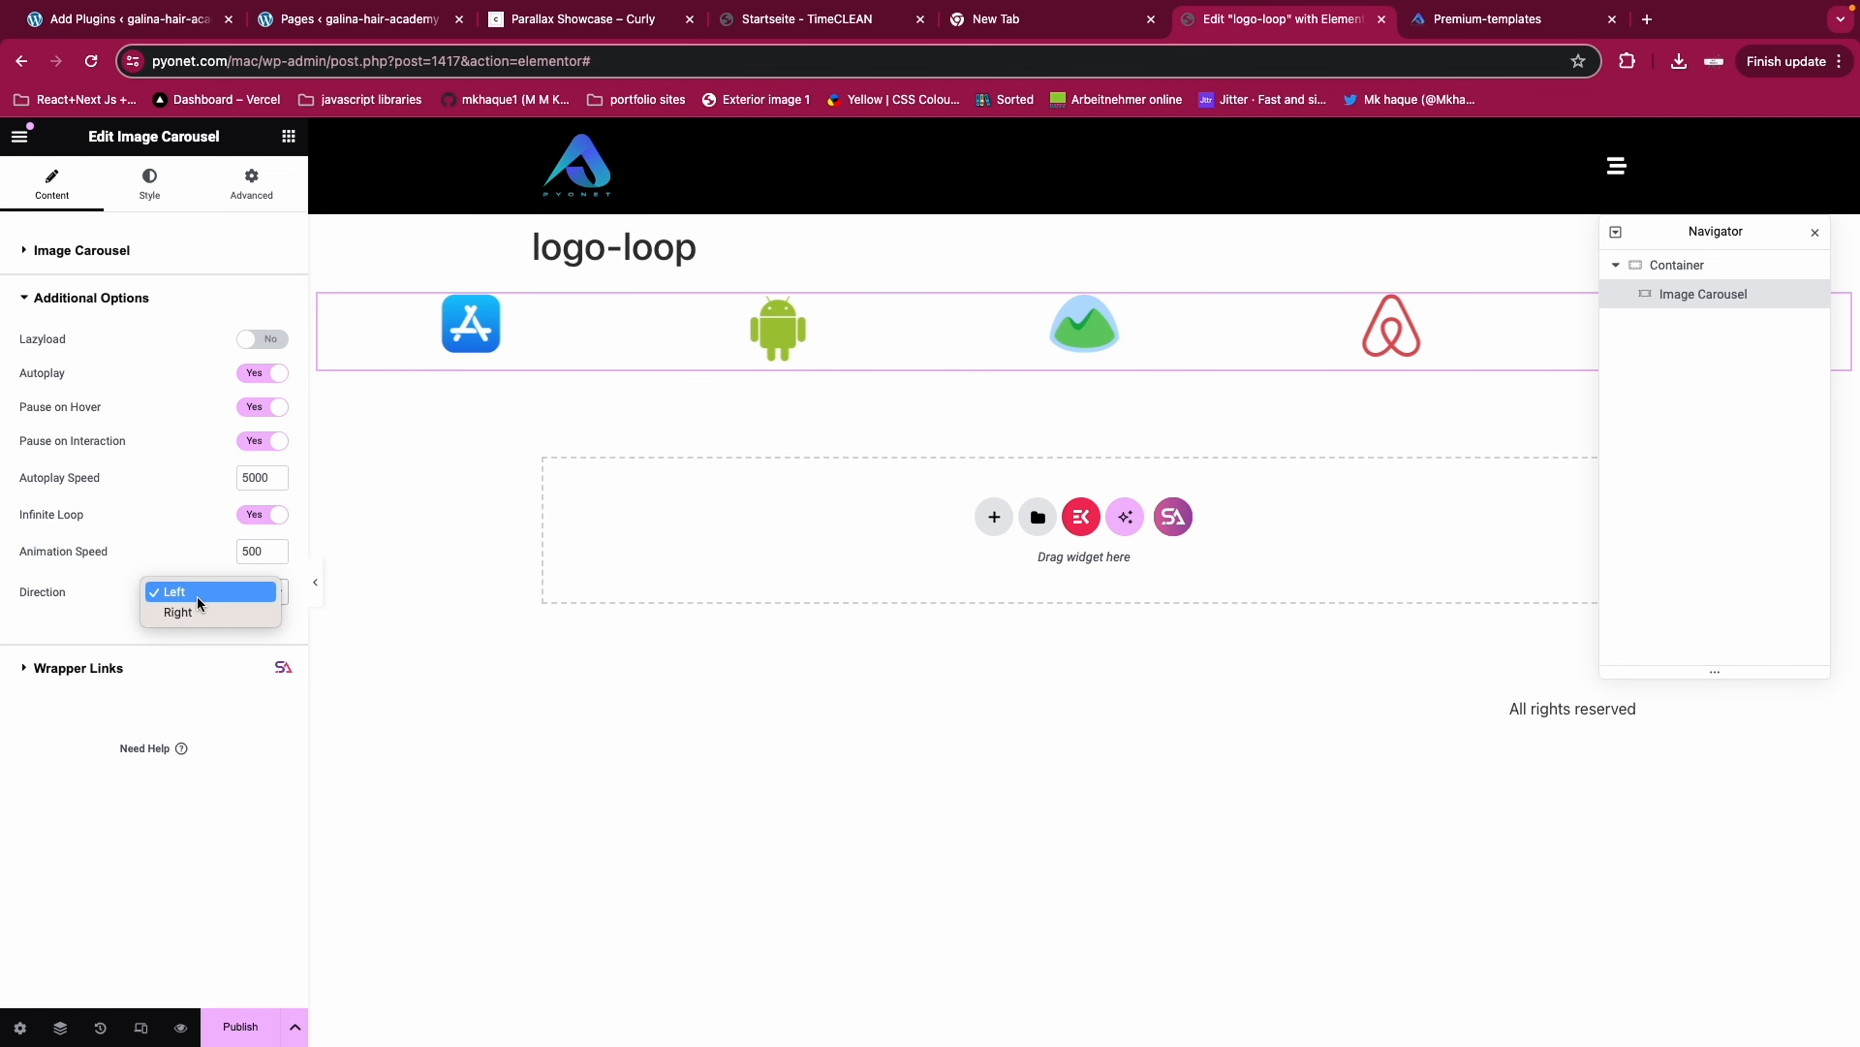
left_click(194, 610)
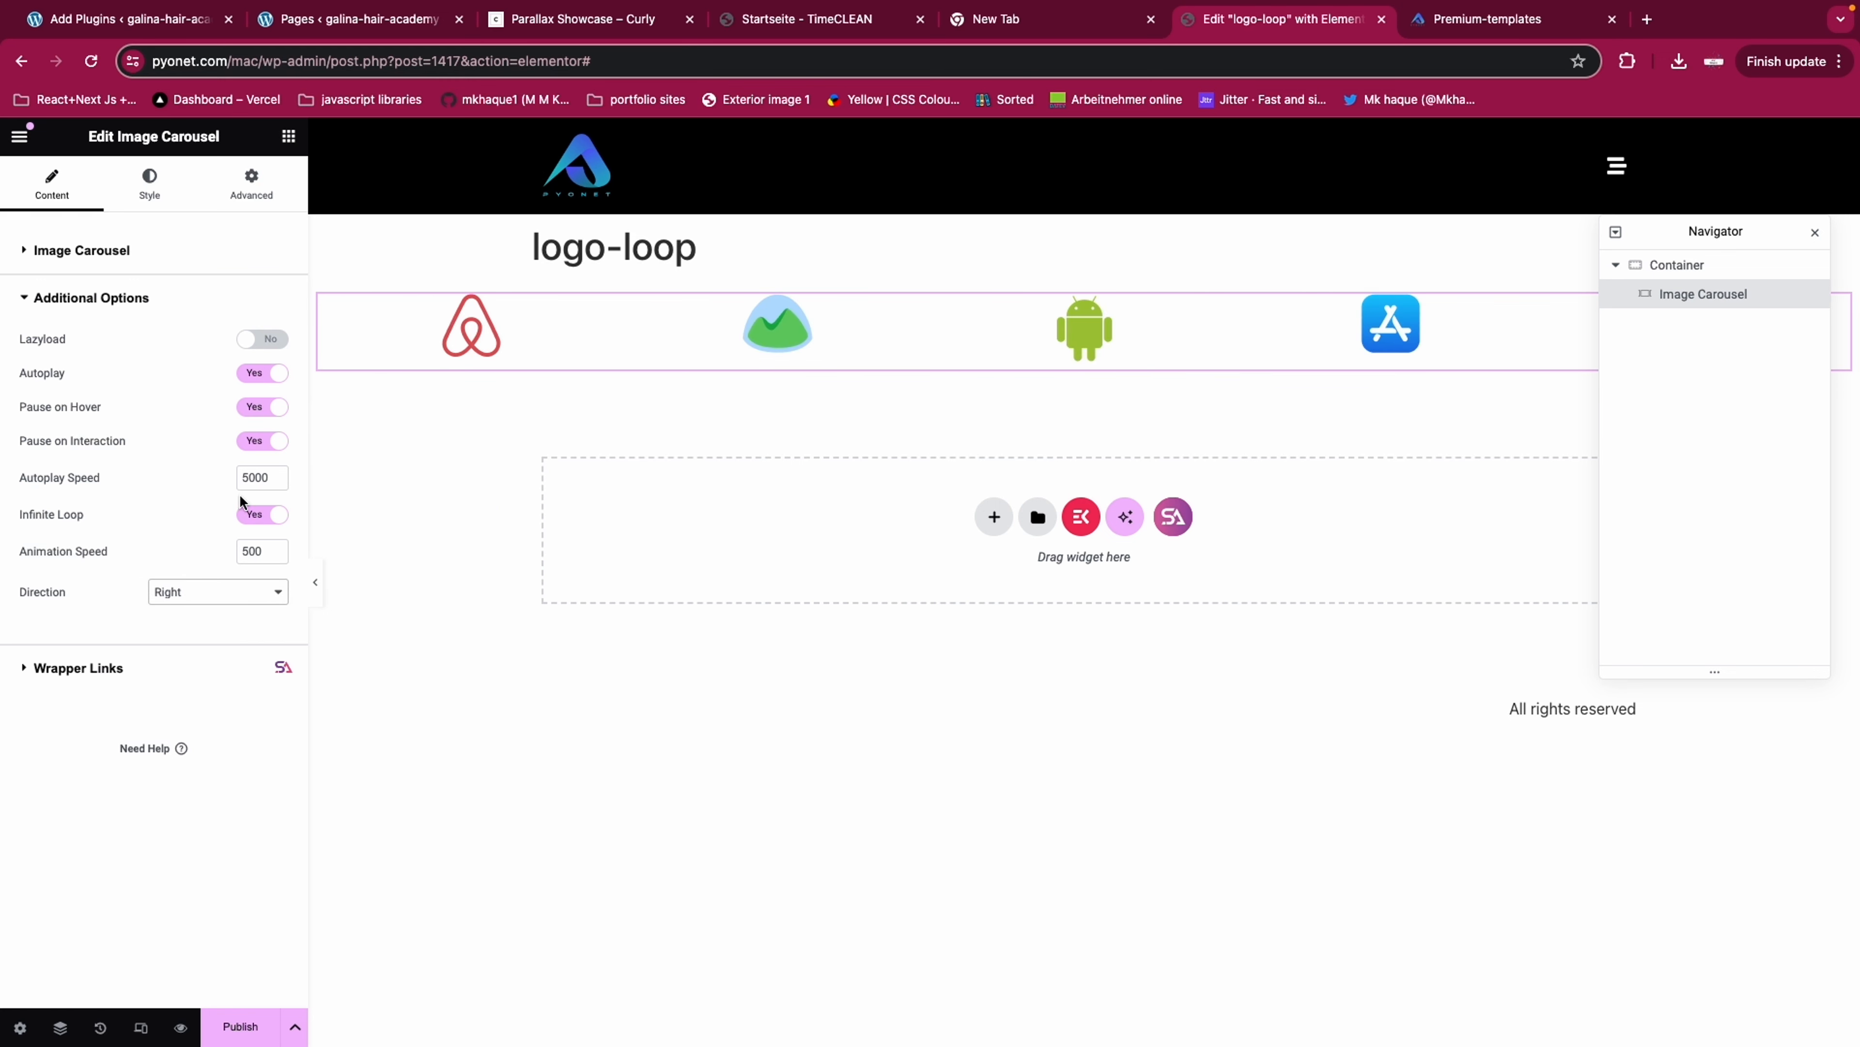
Open the carousel's Animation Speed value for editing
double_click(262, 551)
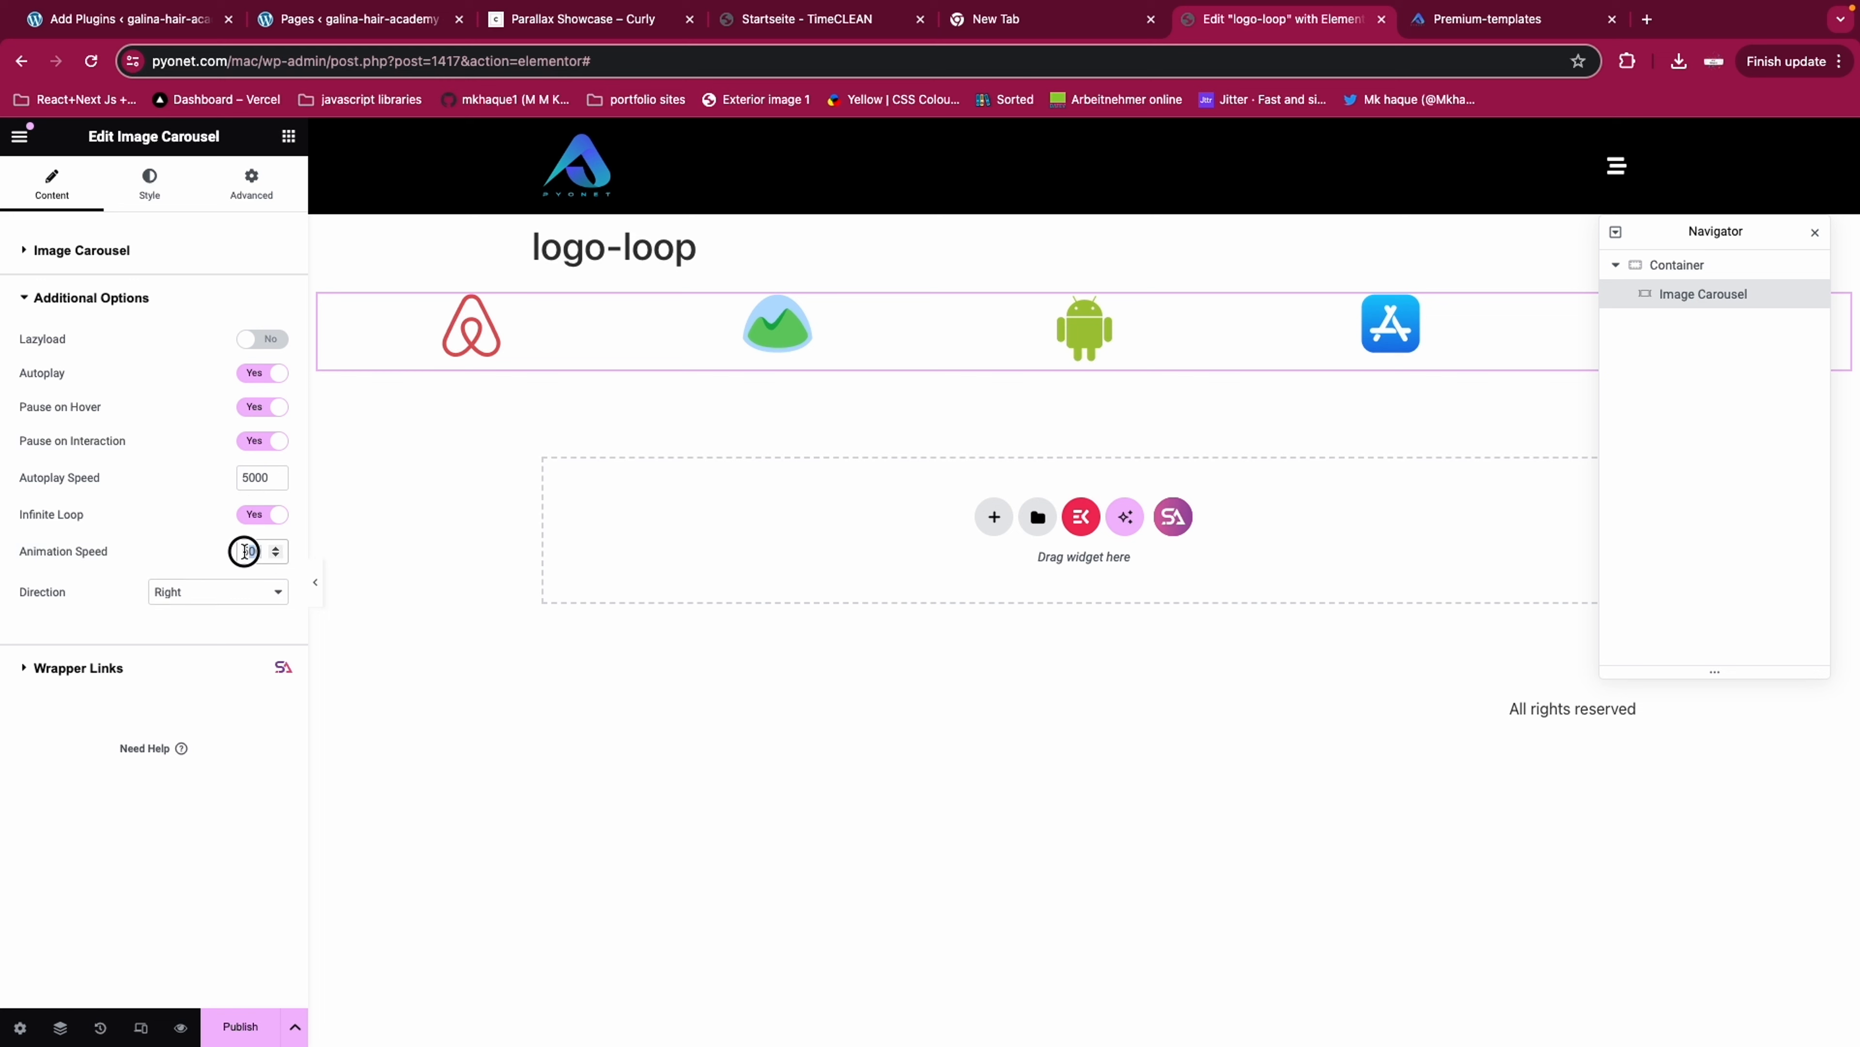